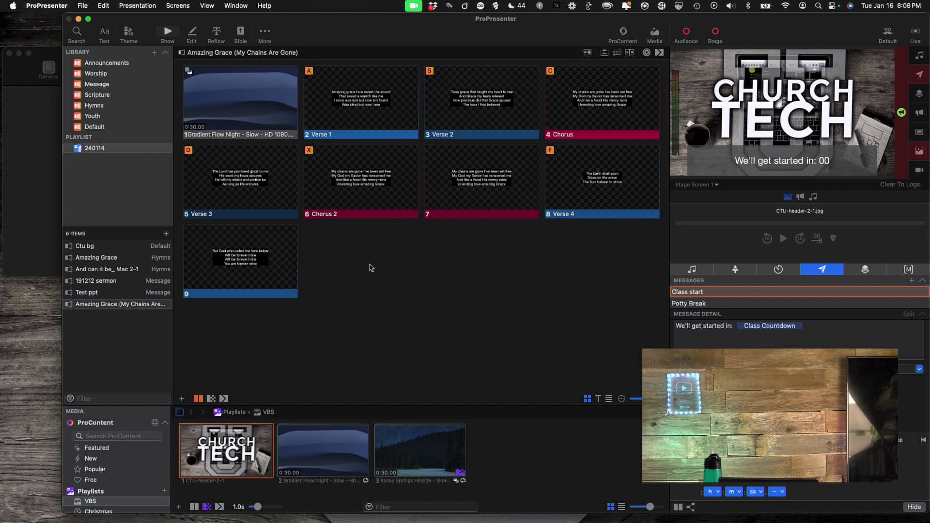
Step: Bring up and close the audio settings window, and clear the countdown message from the audience output
left_click(21, 226)
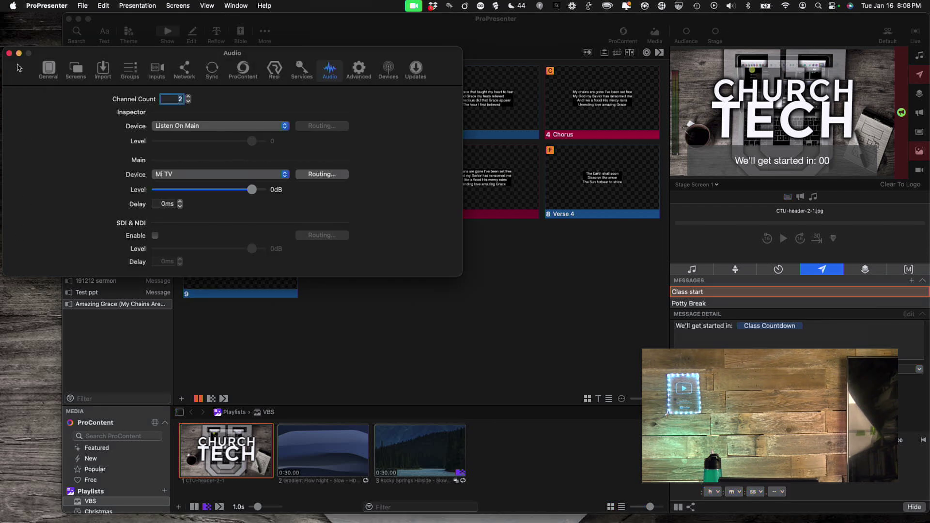
left_click(9, 53)
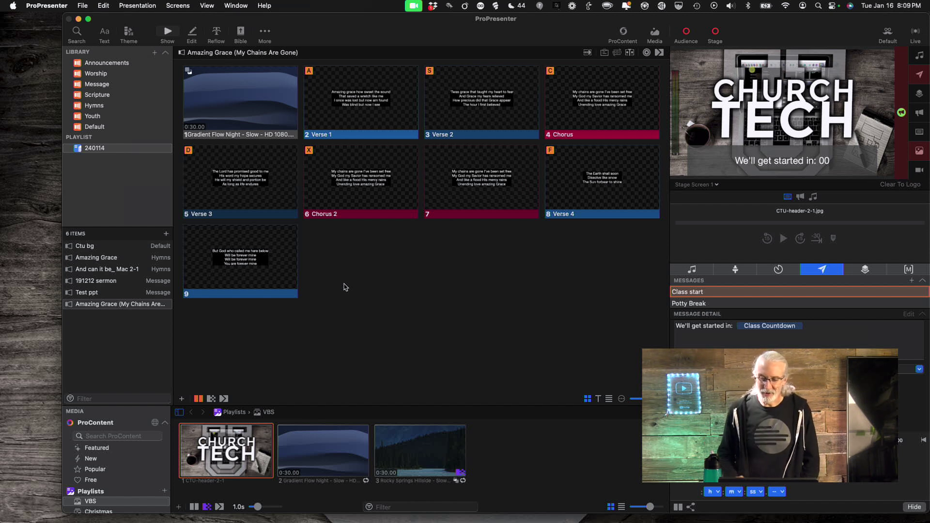
left_click(919, 79)
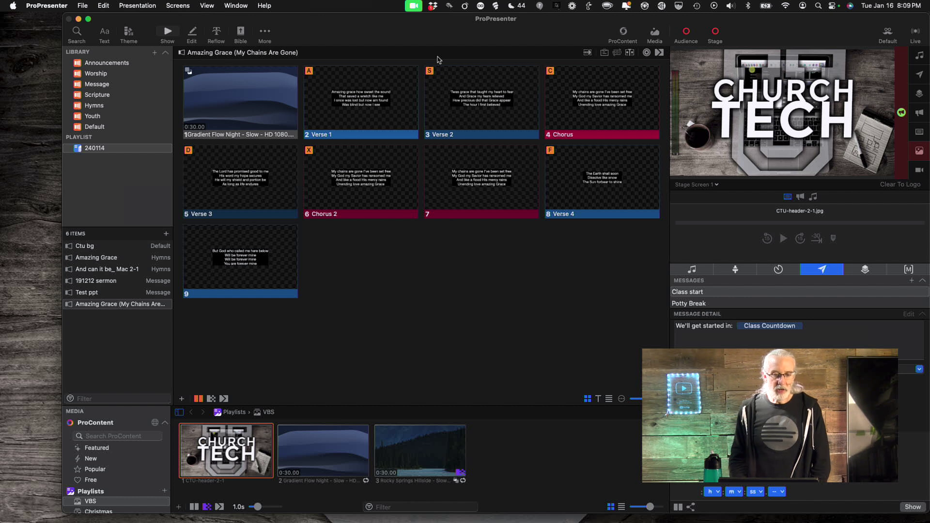
Step: View the presentations stored in the Worship library and in the Hymns library
scroll(406, 110, "up", 2)
scroll(406, 110, "down", 2)
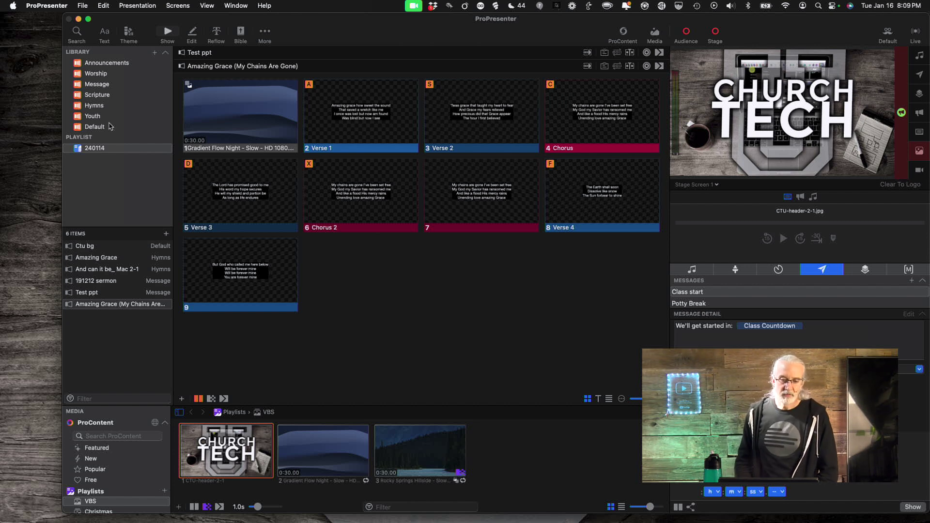
left_click(95, 73)
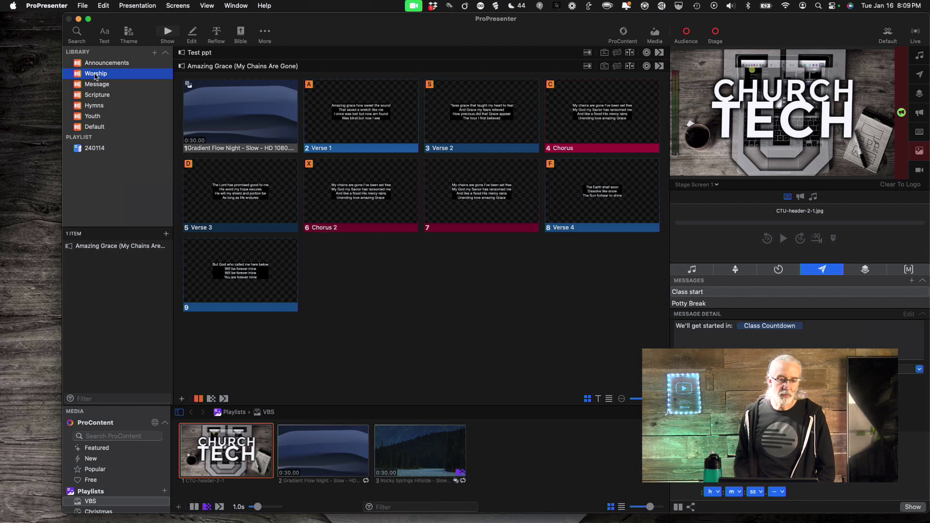
left_click(93, 108)
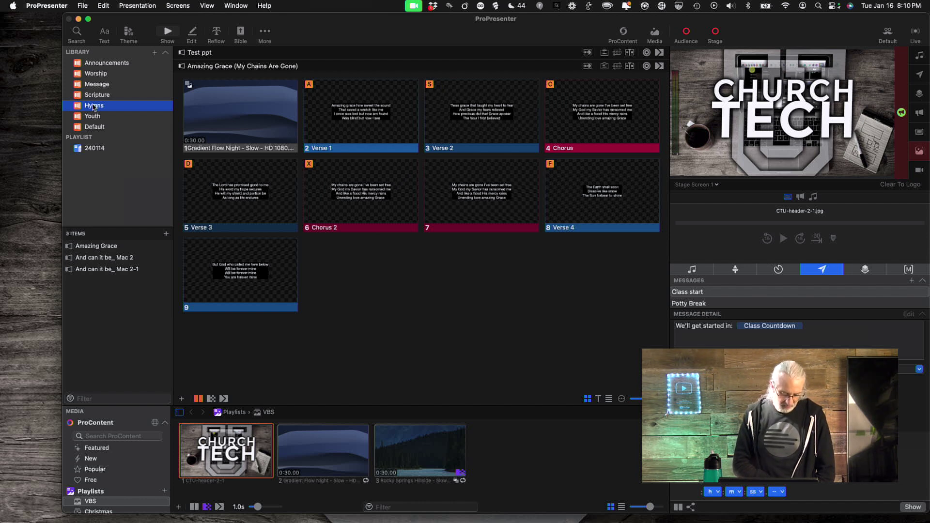
Step: Search the local library for the lyrics "Amazing Grace how swe" and widen the search window to show full titles
key("super+f")
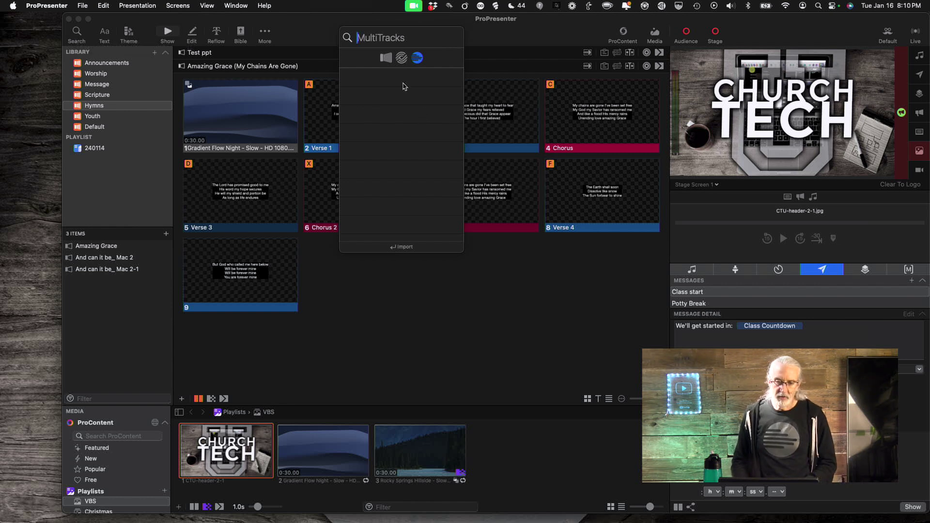
left_click(386, 59)
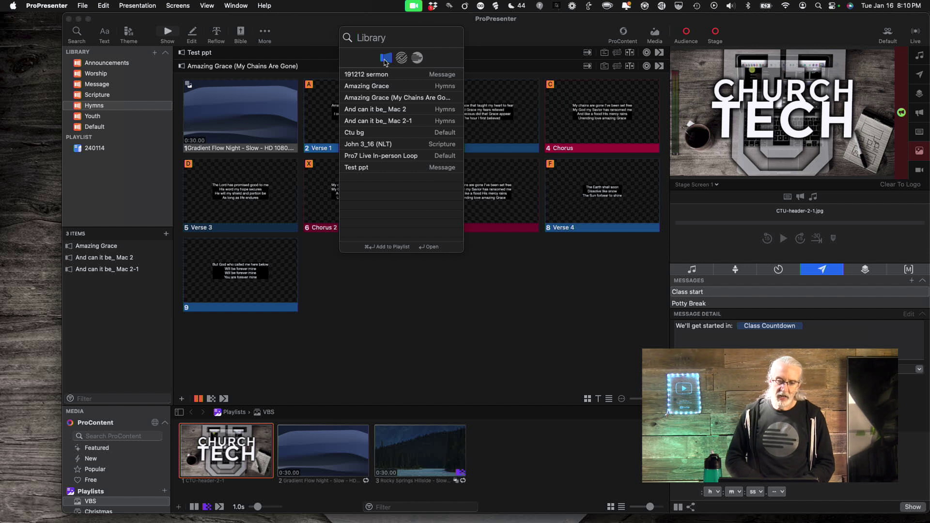
type("Amaz")
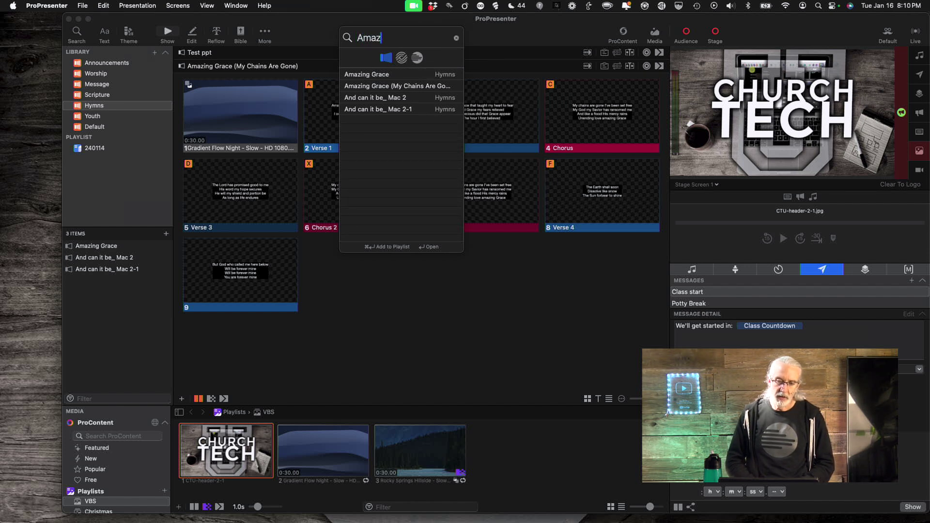
type("ing ")
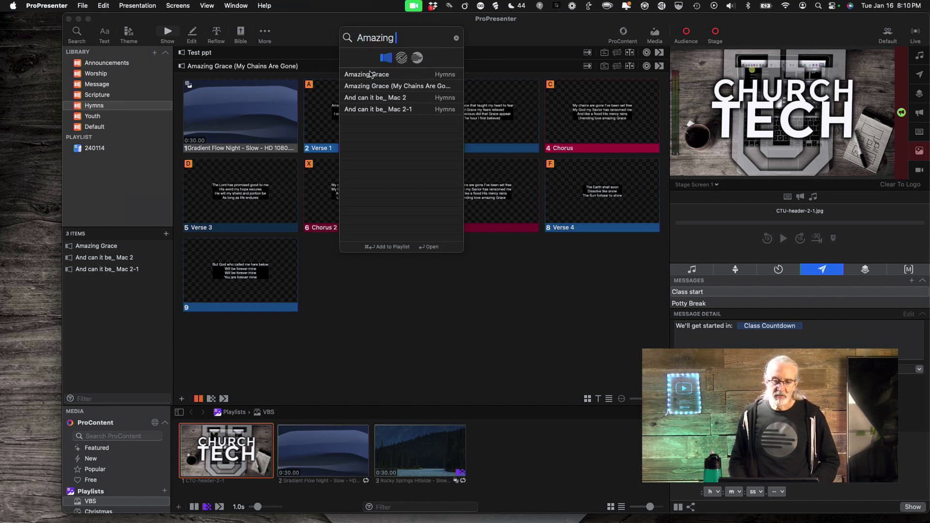
type("Gr")
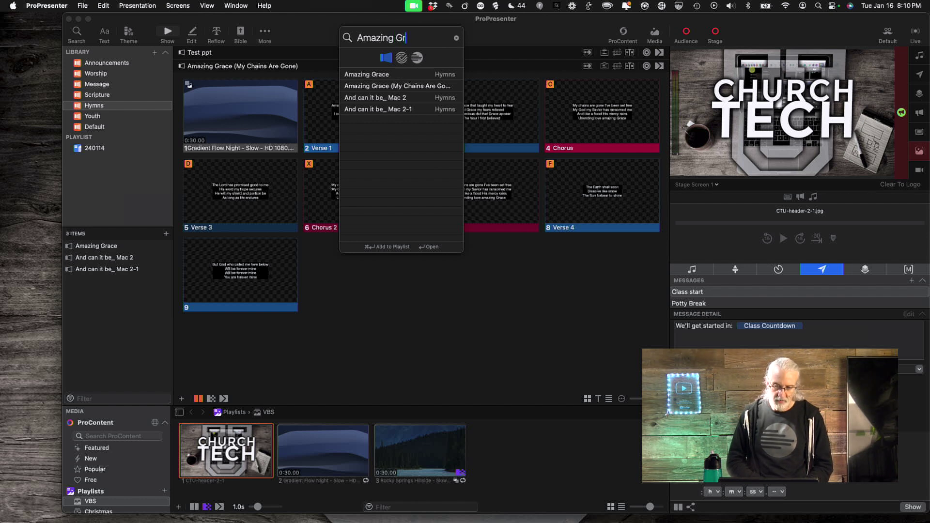
type("ace")
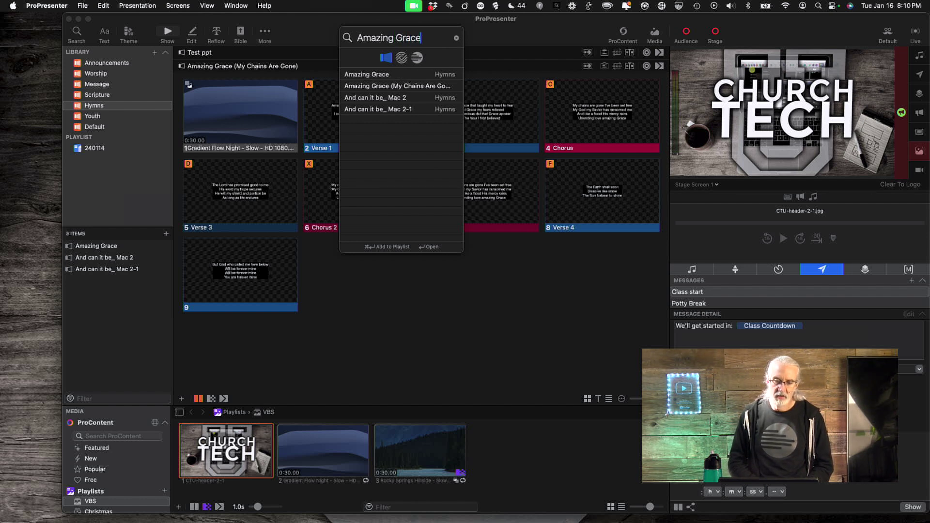
type(" ho")
type("w")
type(" swe")
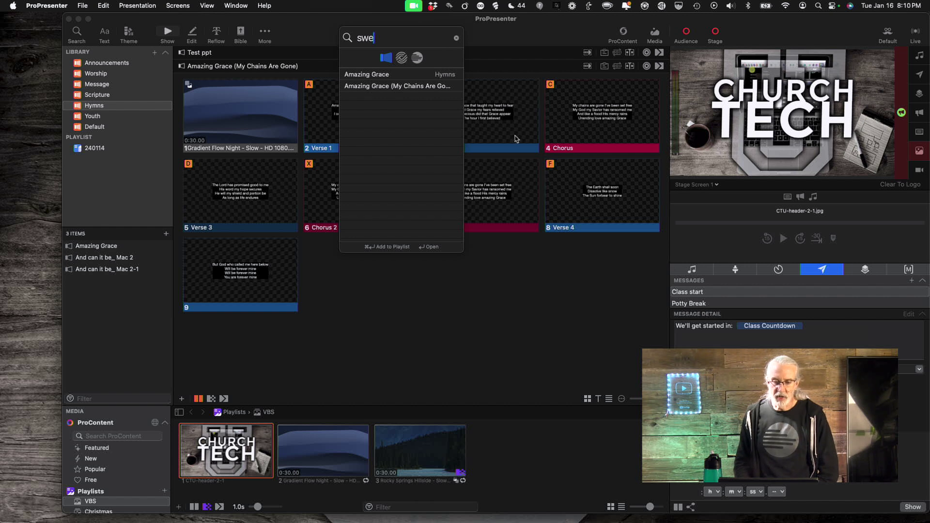
left_click_drag(462, 139, 505, 136)
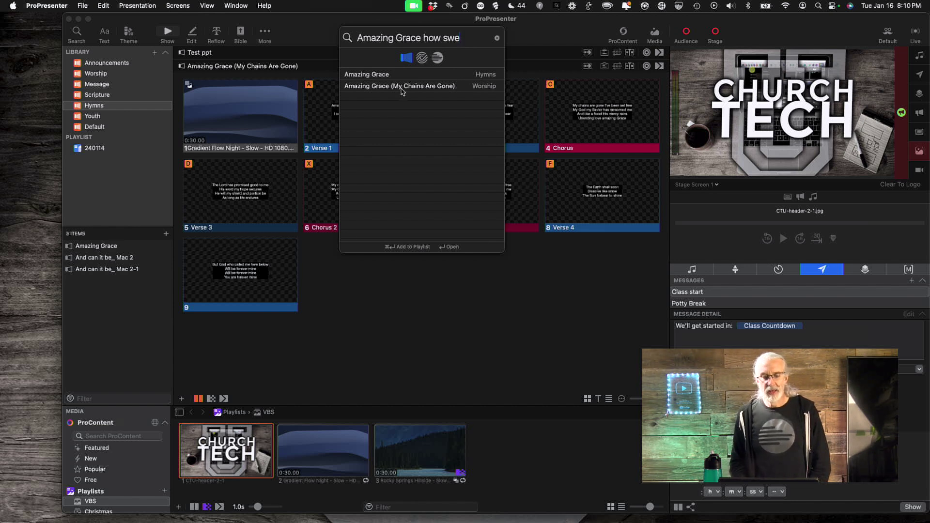
Step: Preview and compare the lyrics of "Amazing Grace" and "Amazing Grace (My Chains Are Gone)", and close the search
left_click(371, 78)
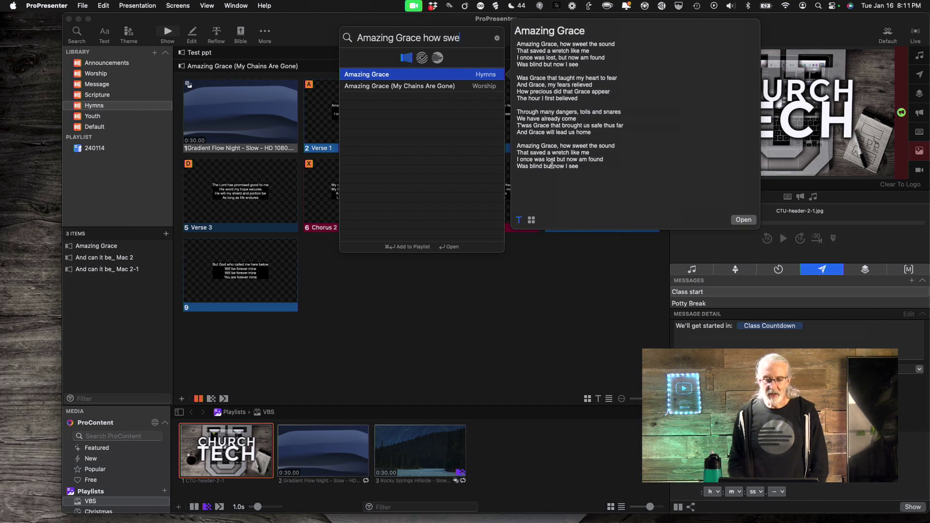
left_click(447, 87)
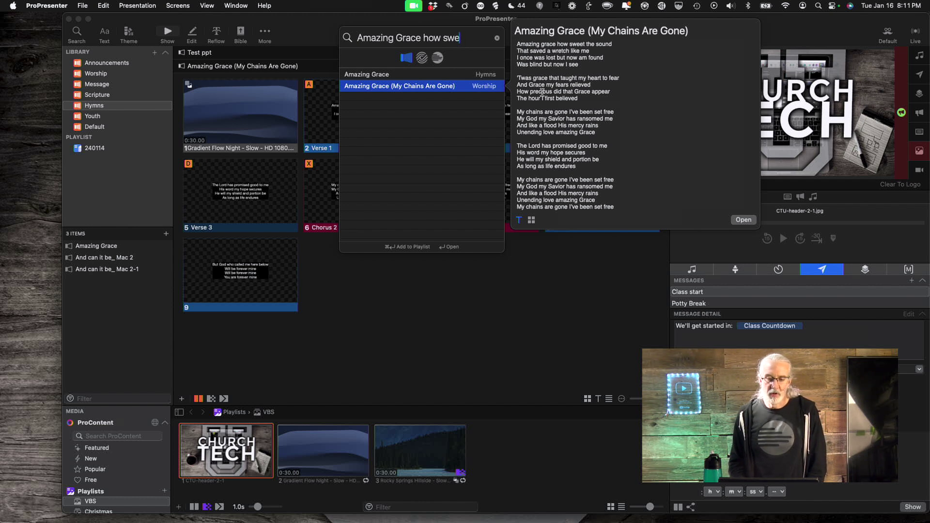
left_click(447, 76)
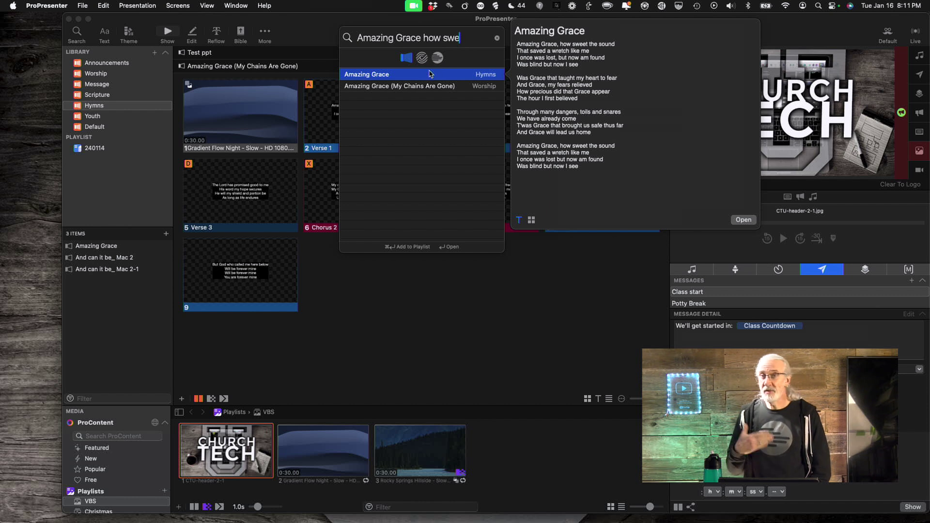
left_click(388, 90)
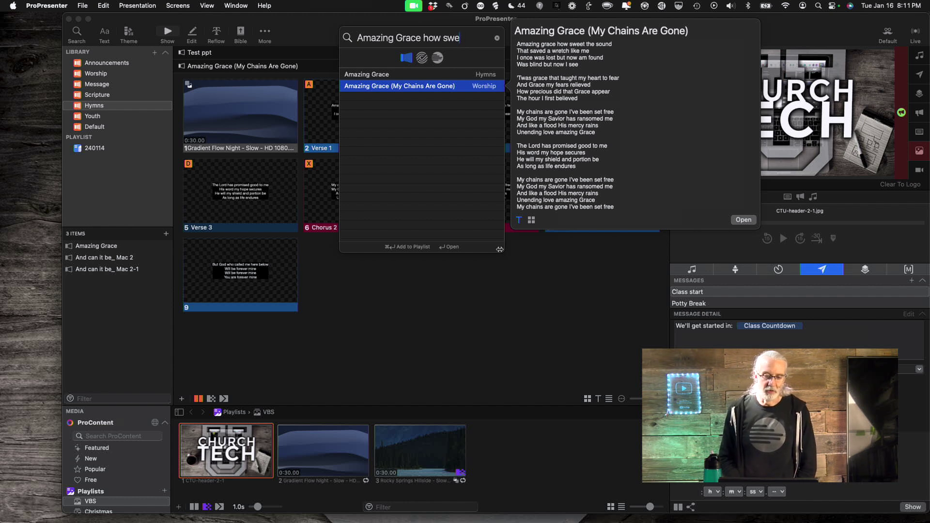
key("Escape")
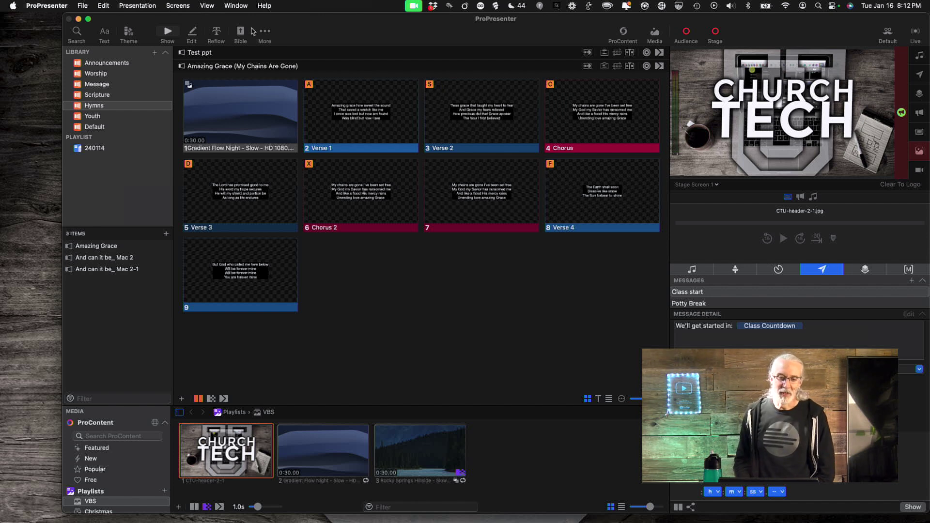
Step: Open the 240114 playlist and select its "Amazing Grace (My Chains Are Gone)" item
left_click_drag(338, 34, 304, 31)
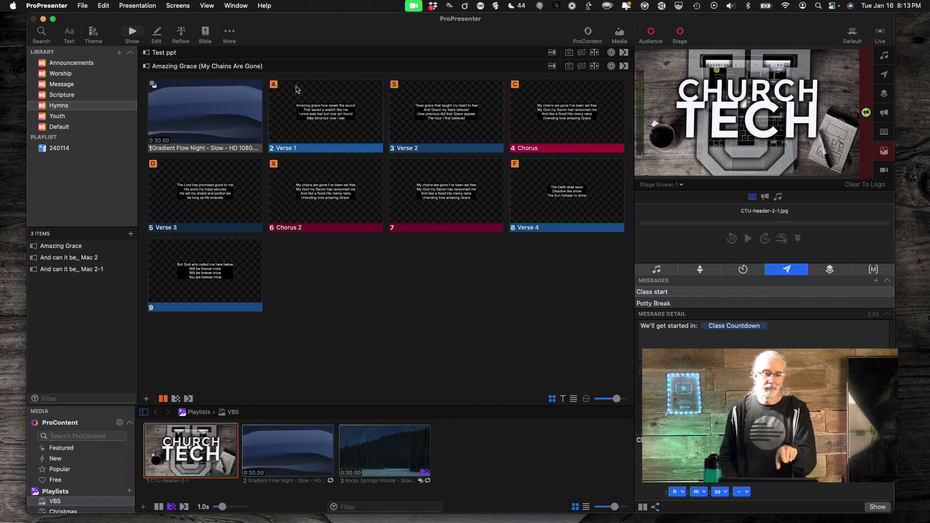
scroll(334, 102, "down", 1)
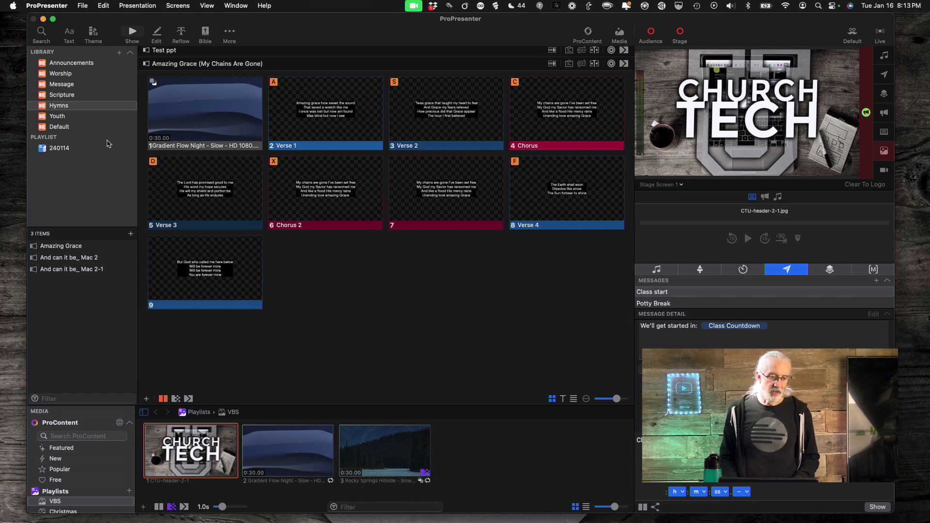
left_click(63, 149)
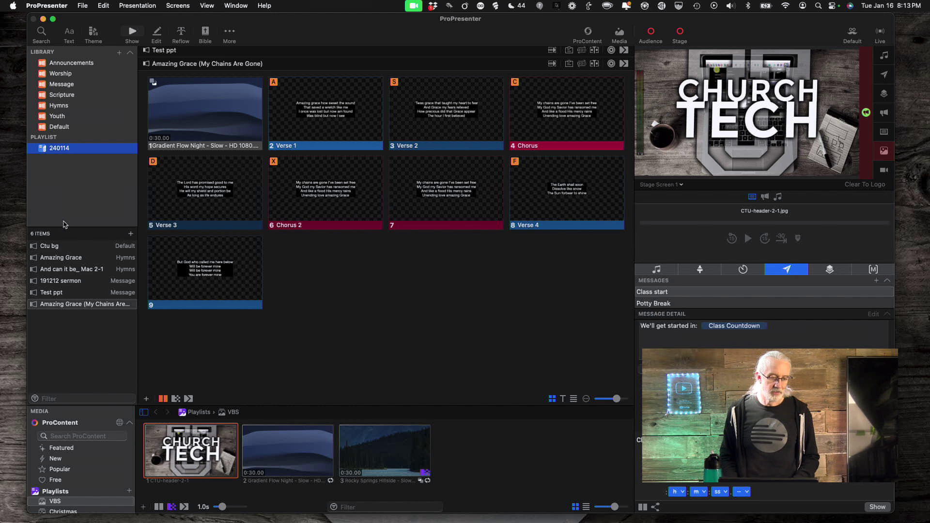
left_click(72, 305)
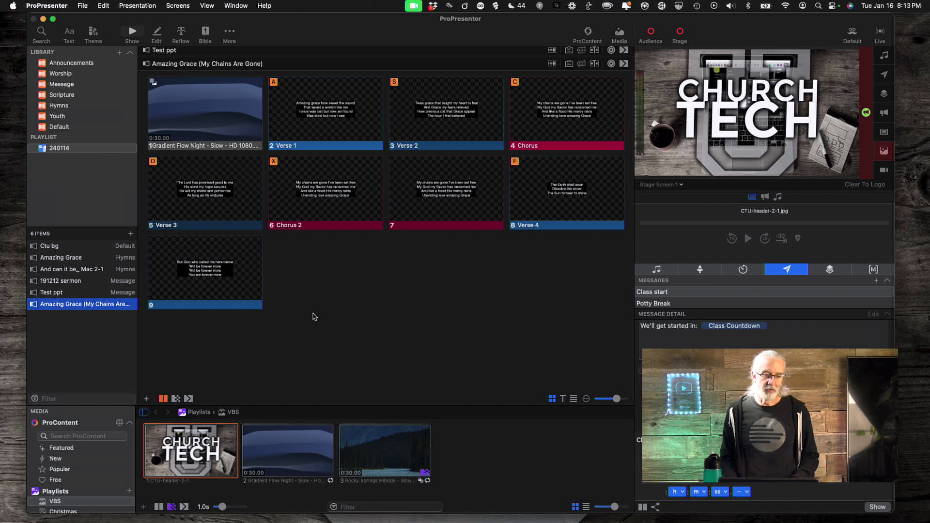
Step: Show the slides Verse 1, Verse 2, Verse 3 and Verse 4 live in order using their assigned hot keys
key("a")
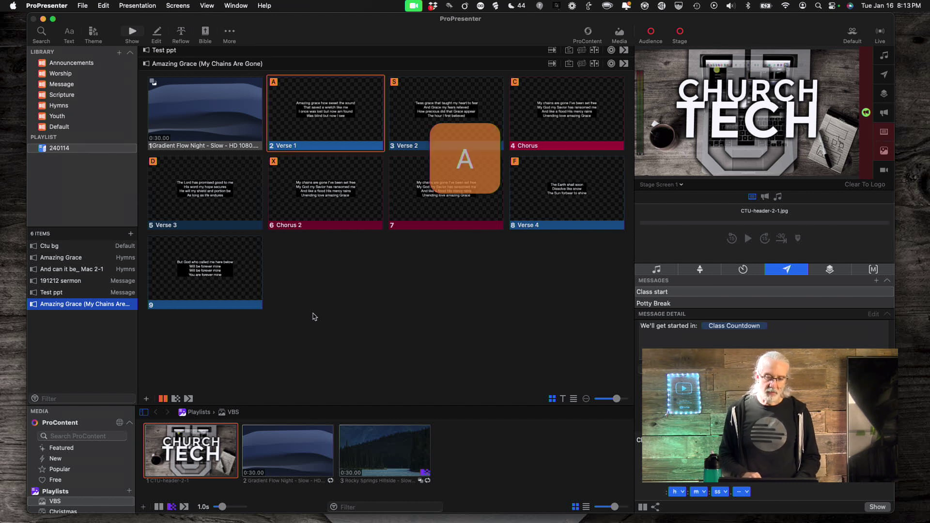
key("s")
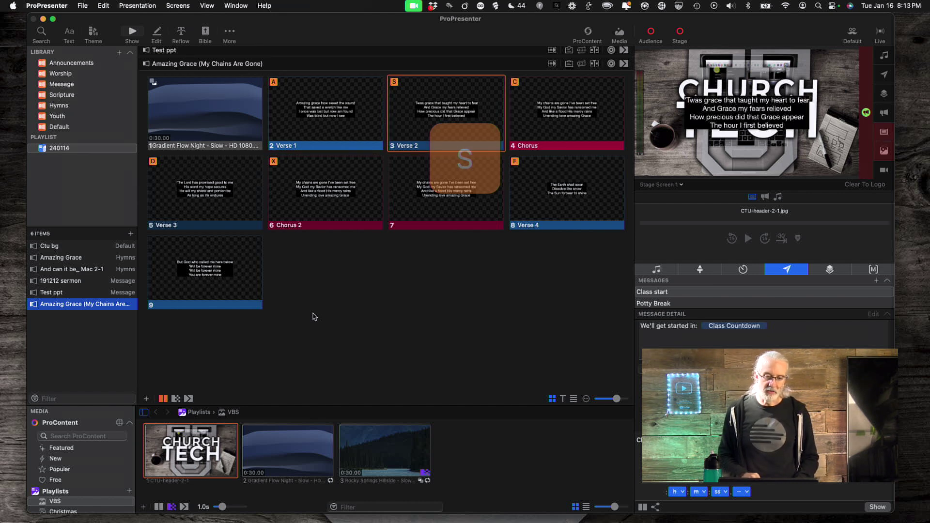
key("d")
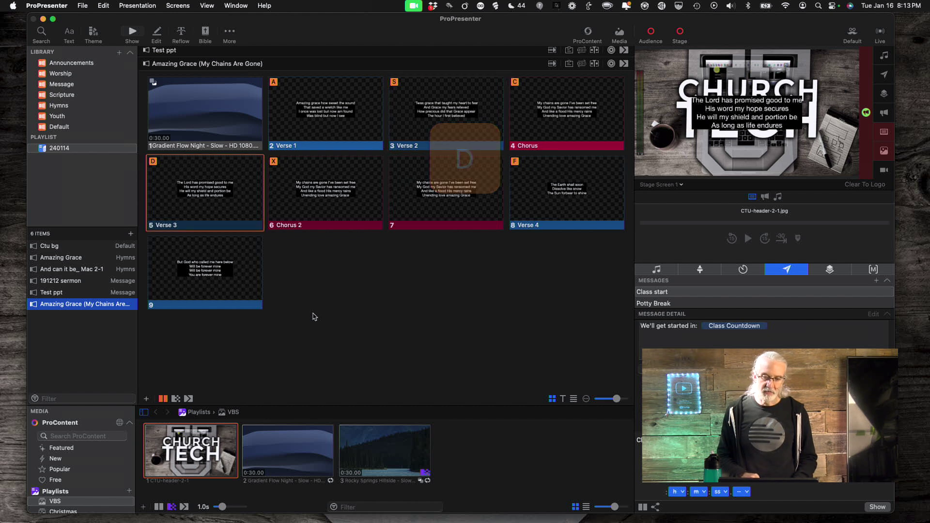
key("f")
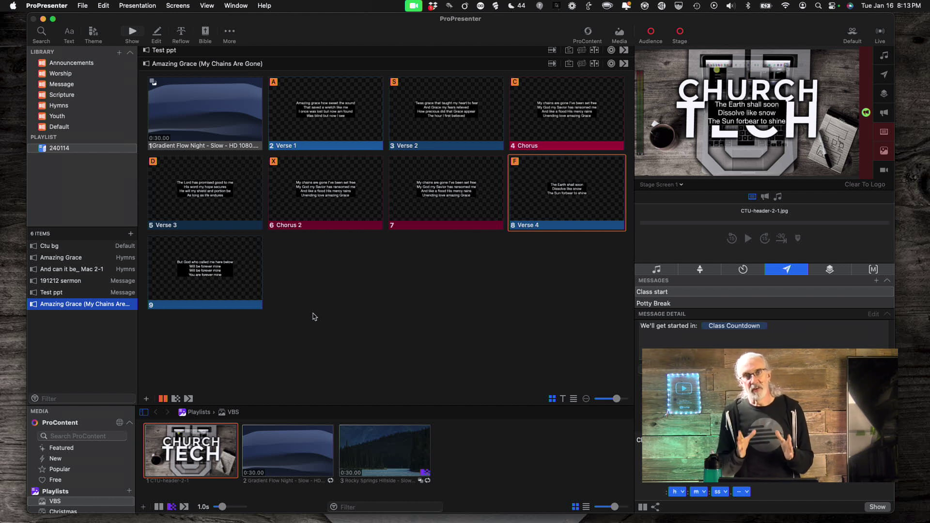
key("g")
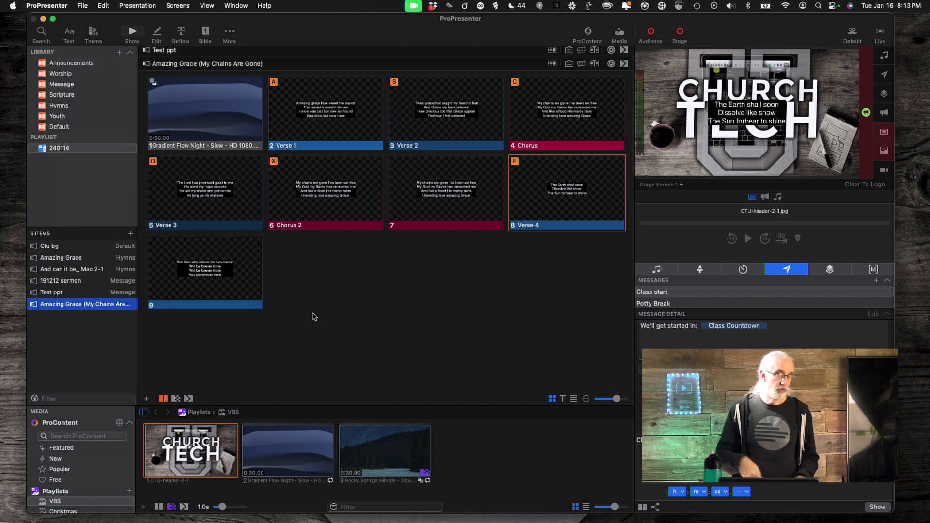
Step: Run through the Verse 1 to Verse 4 slides live a second time with their hot keys
key("a")
key("s")
key("d")
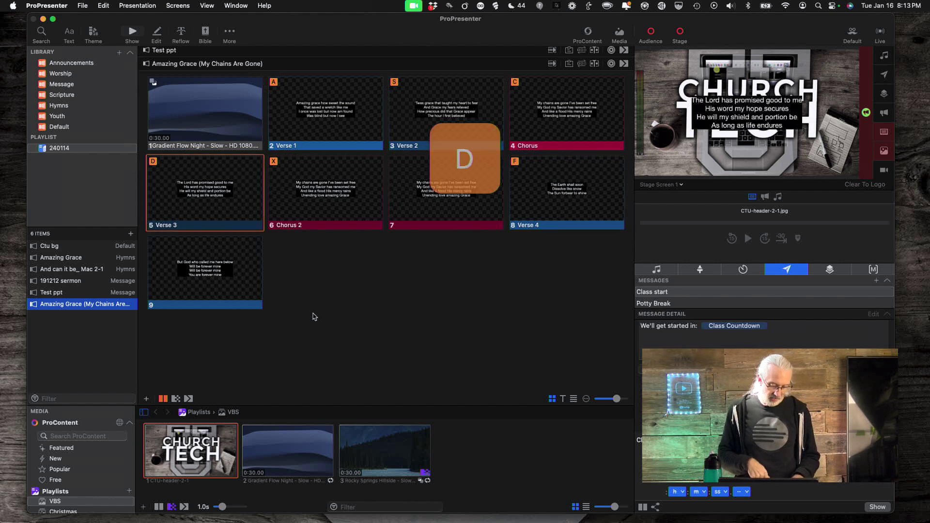
key("f")
key("h")
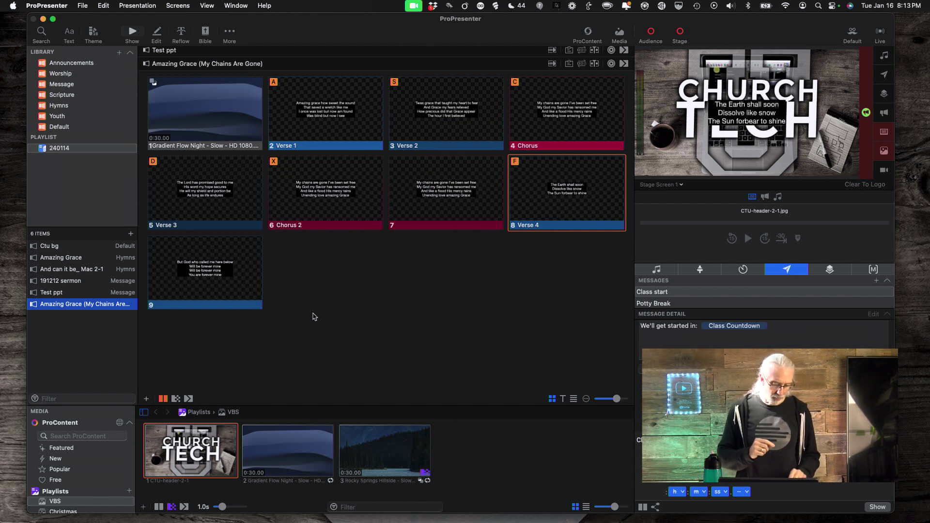
Step: Try the unassigned slide hot keys B, N and M, and show the first Chorus slide live
key("b")
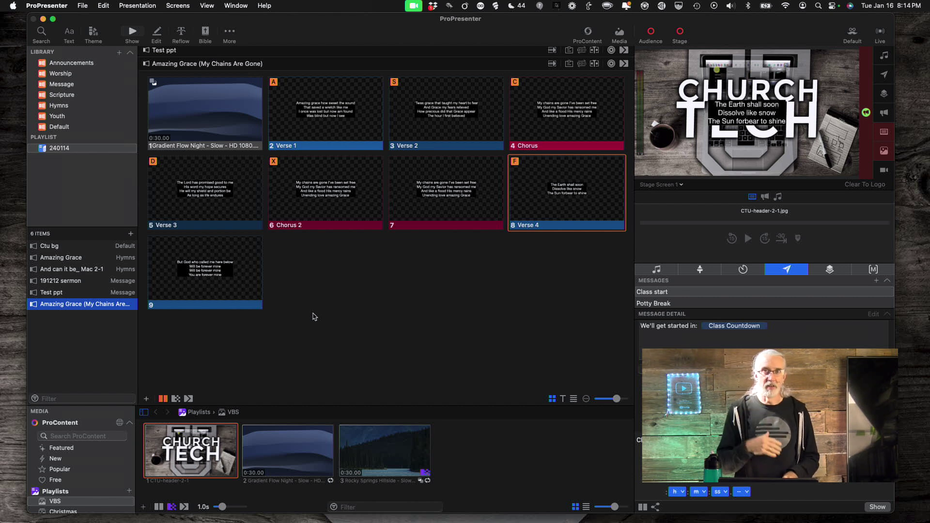
key("b")
key("n")
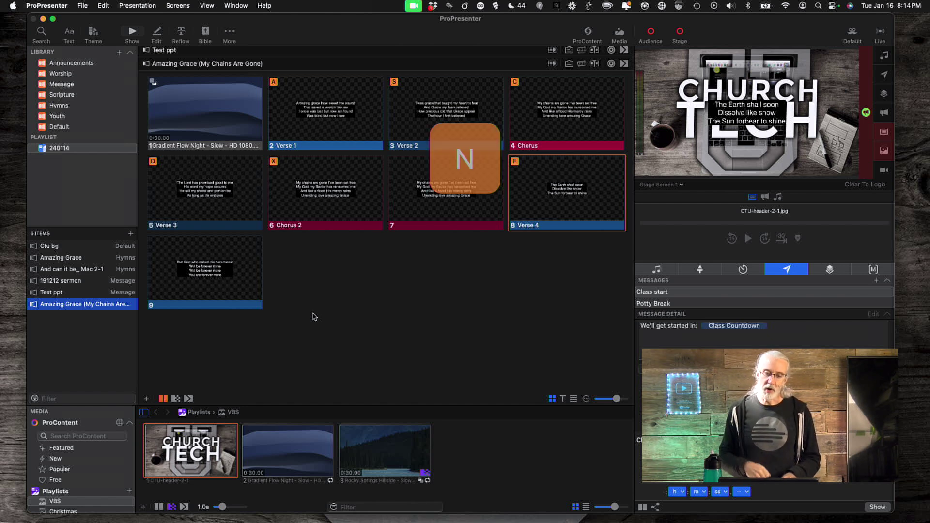
key("m")
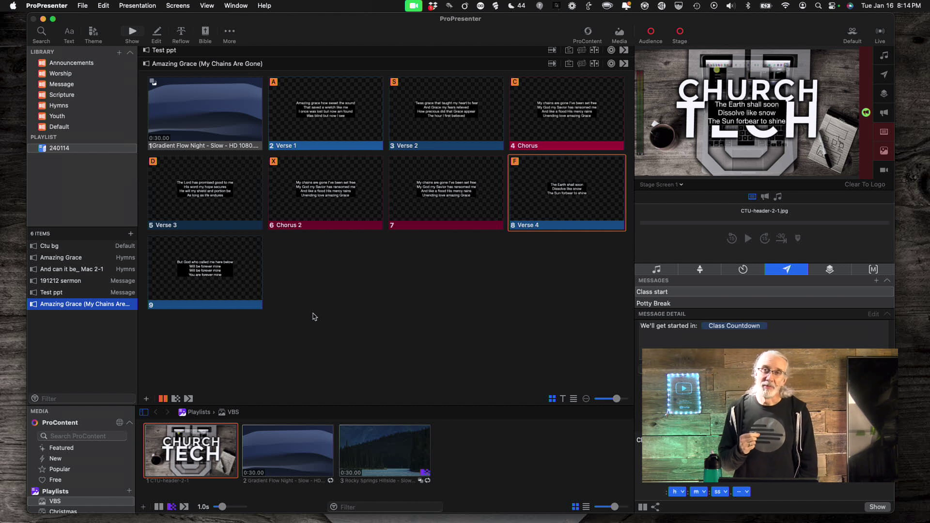
key("c")
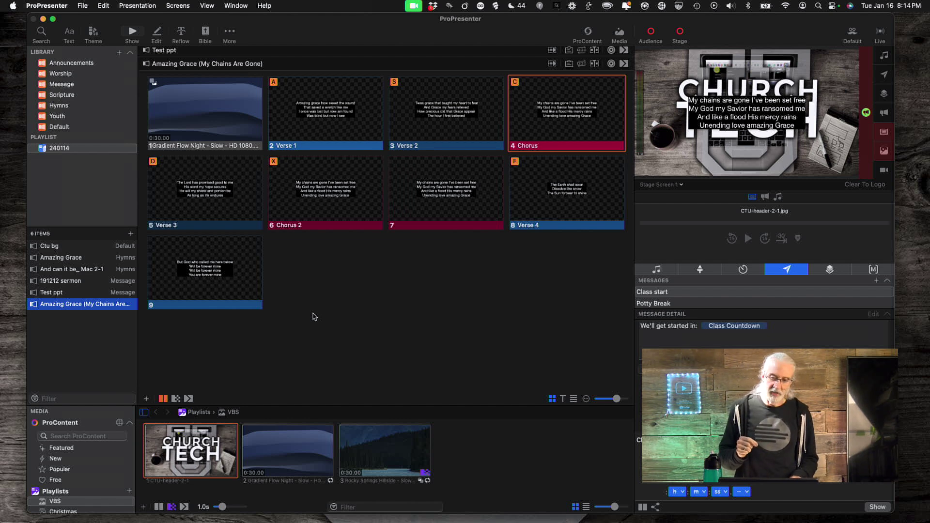
key("c")
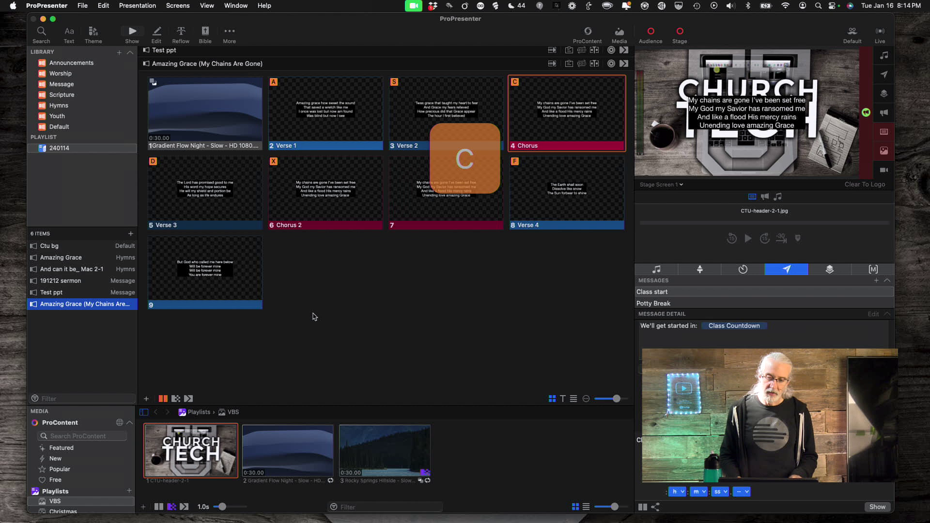
Step: Show the Chorus 2 slide live with its hot key, try the Z and 7 keys, and show slide 7 live
key("x")
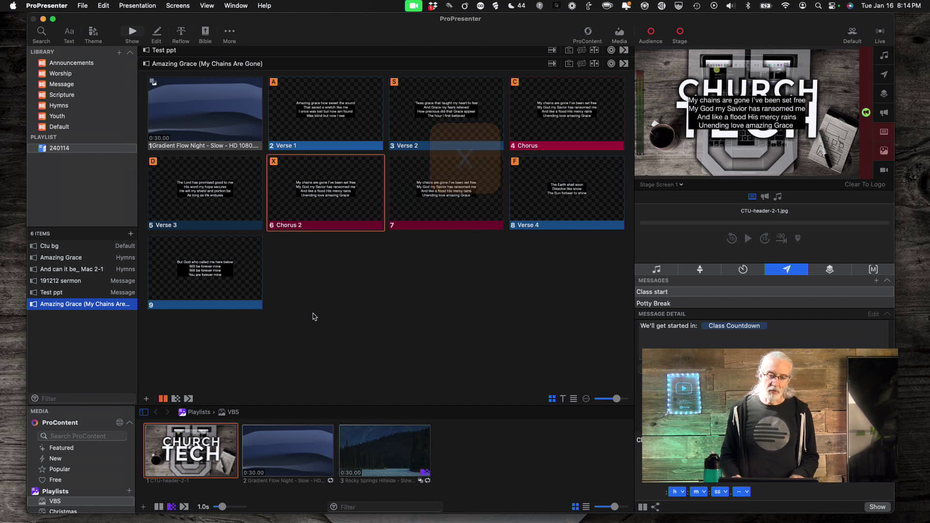
key("z")
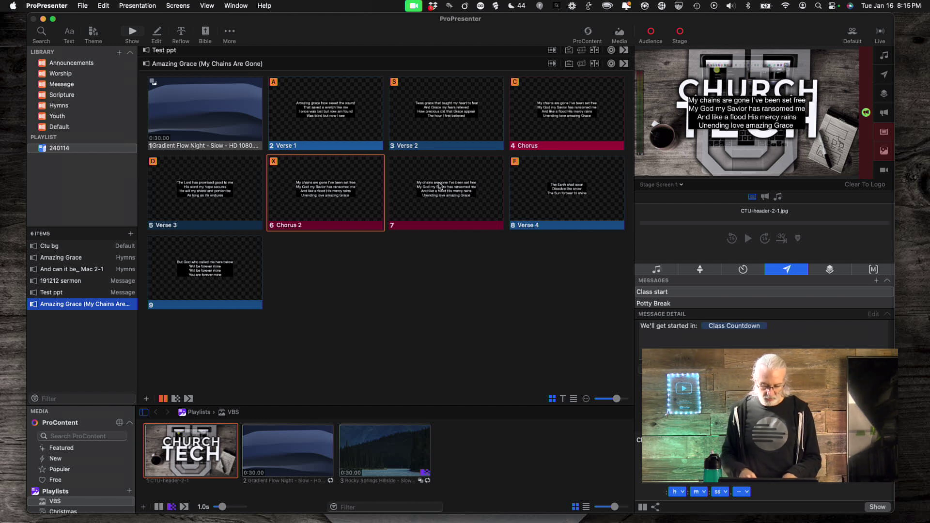
key("7")
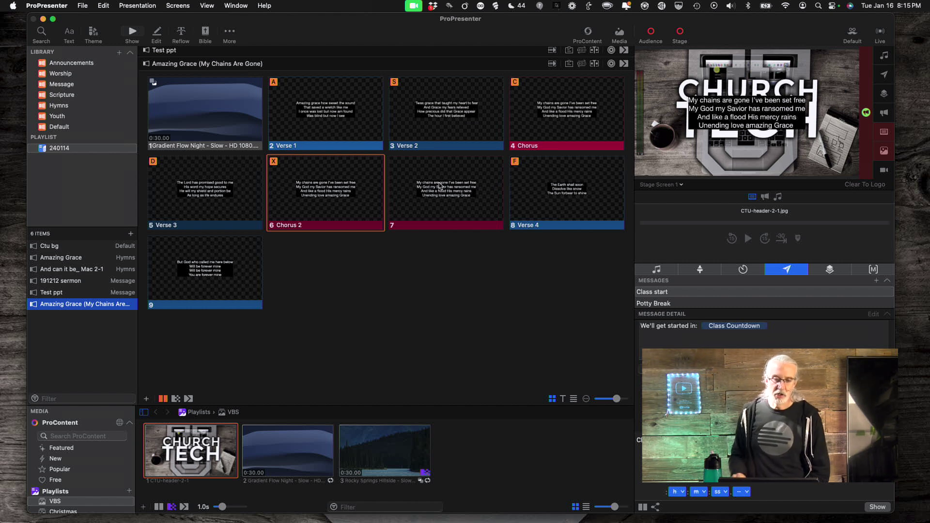
key("7")
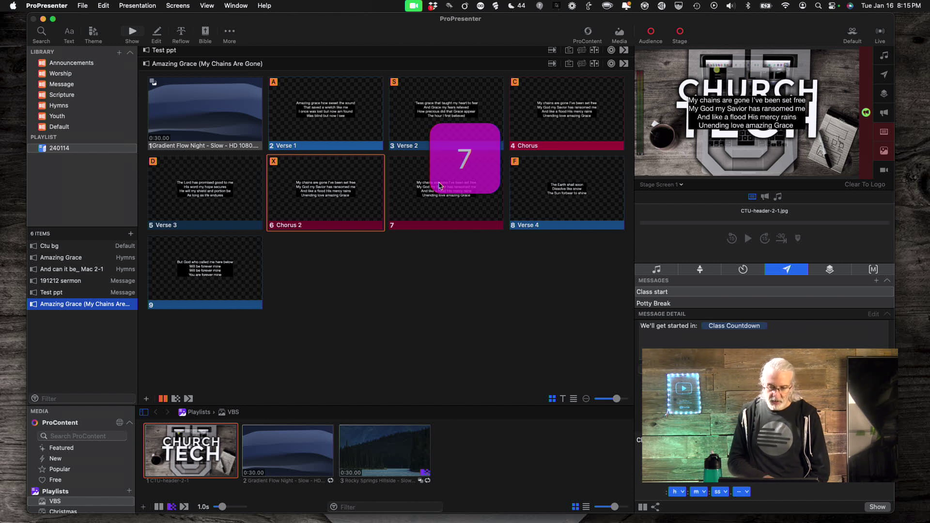
left_click(435, 187)
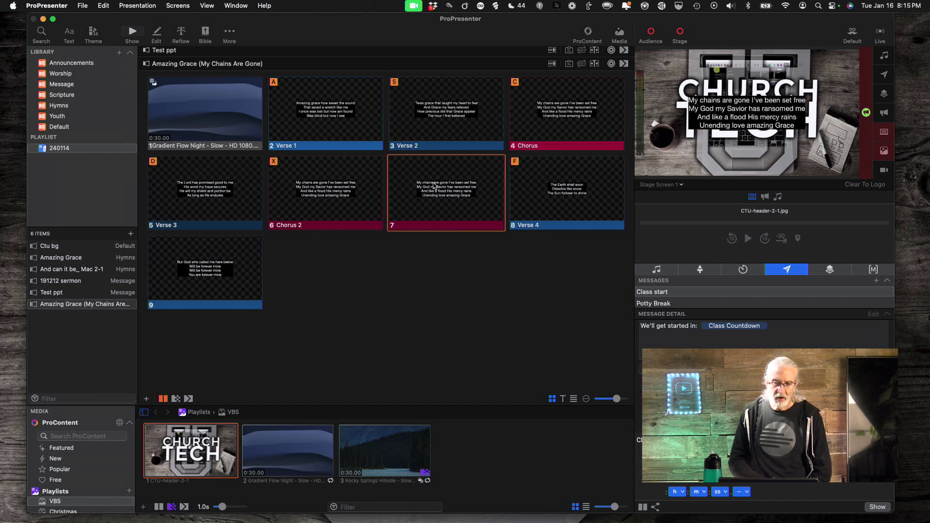
Step: Show slide 9 and slide 1 live by their slide numbers, and try slide number 10
key("9")
key("Return")
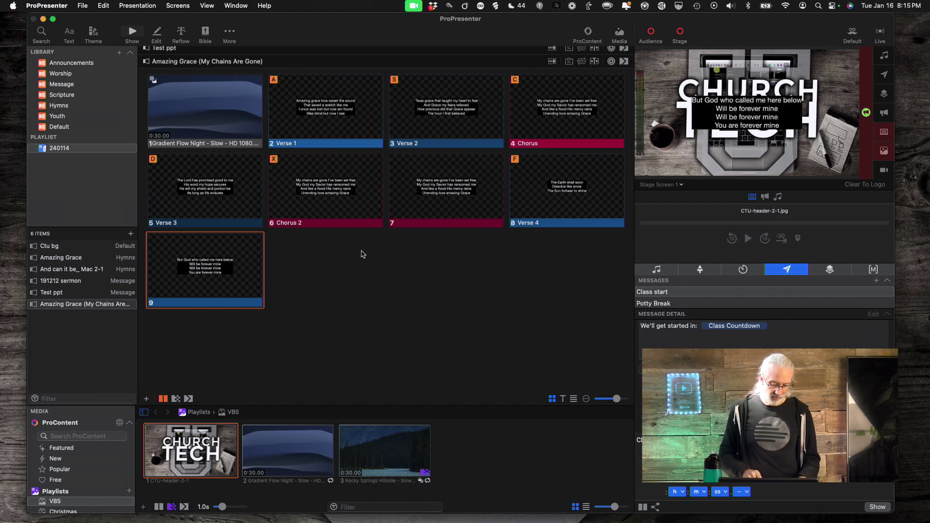
key("1")
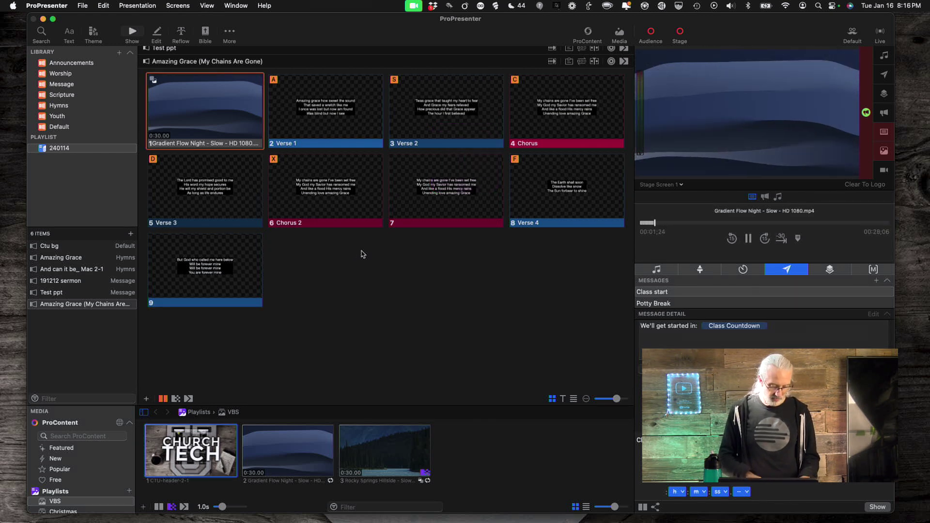
key("1")
key("0")
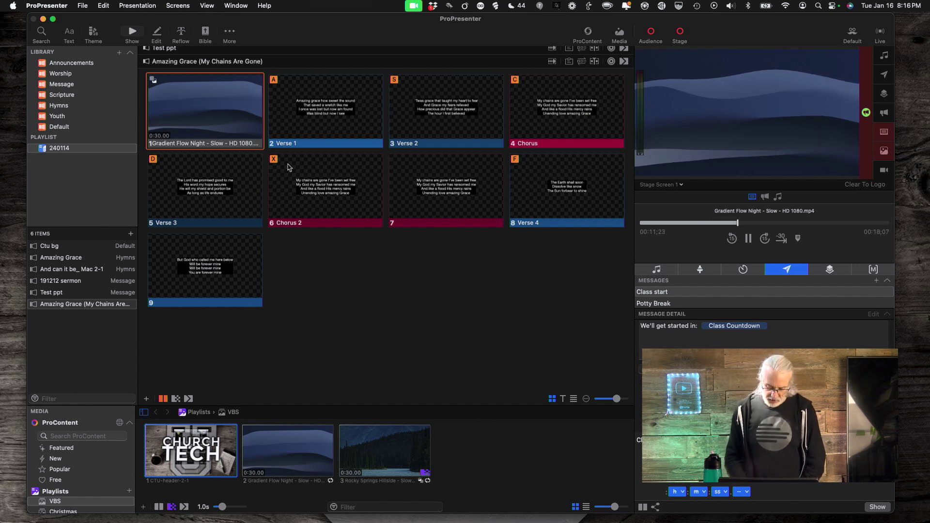
Step: Advance the live output slide by slide from slide 1 to Verse 3, and step back to Verse 2
key("Right")
key("Right")
key("Right")
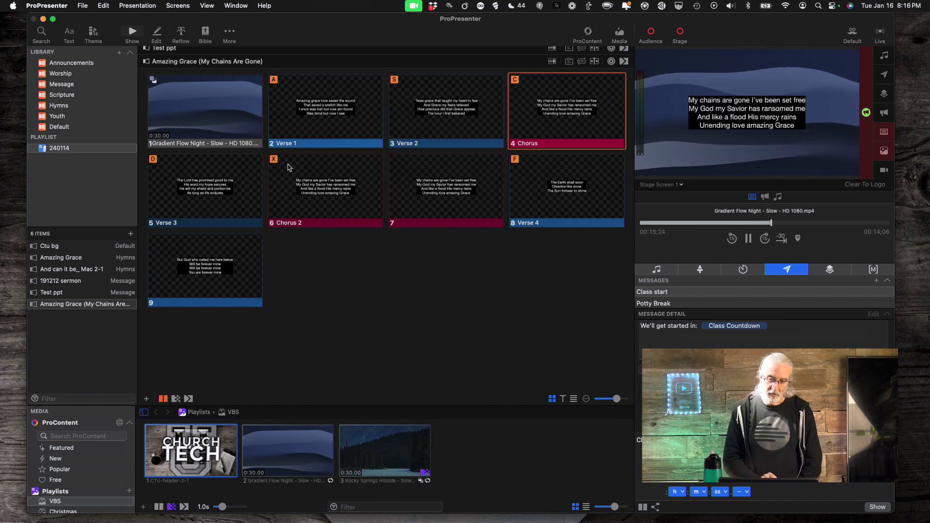
key("Right")
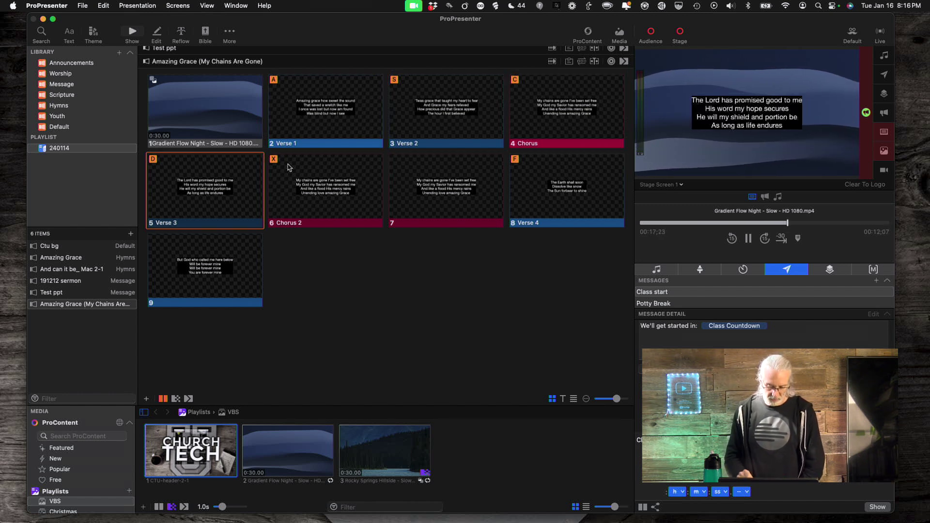
key("Left")
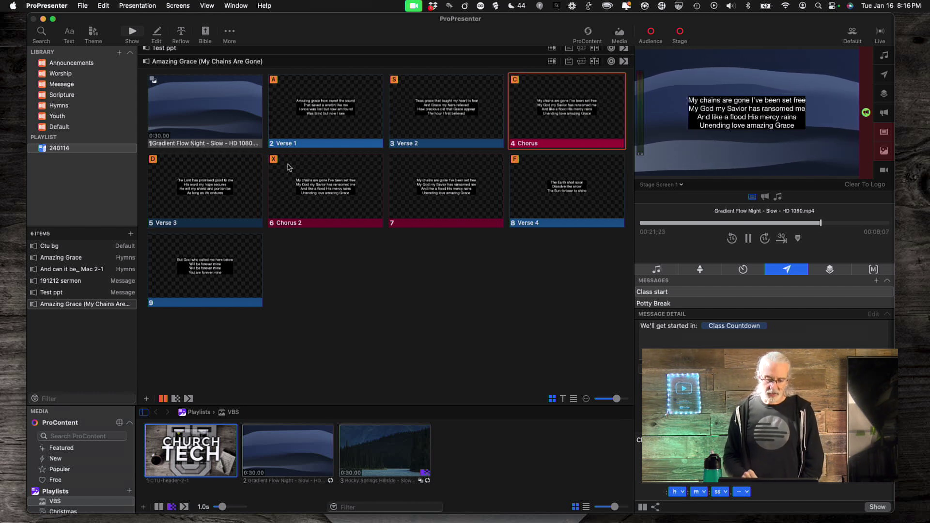
key("Left")
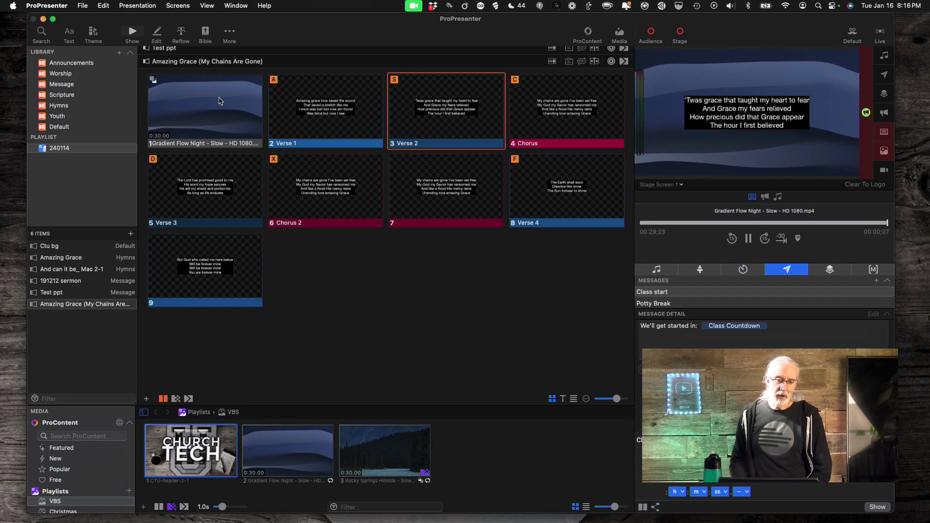
Step: Show the background slide 1 live and give it a Go to Next timer with a duration of 0 seconds
scroll(213, 103, "down", 1)
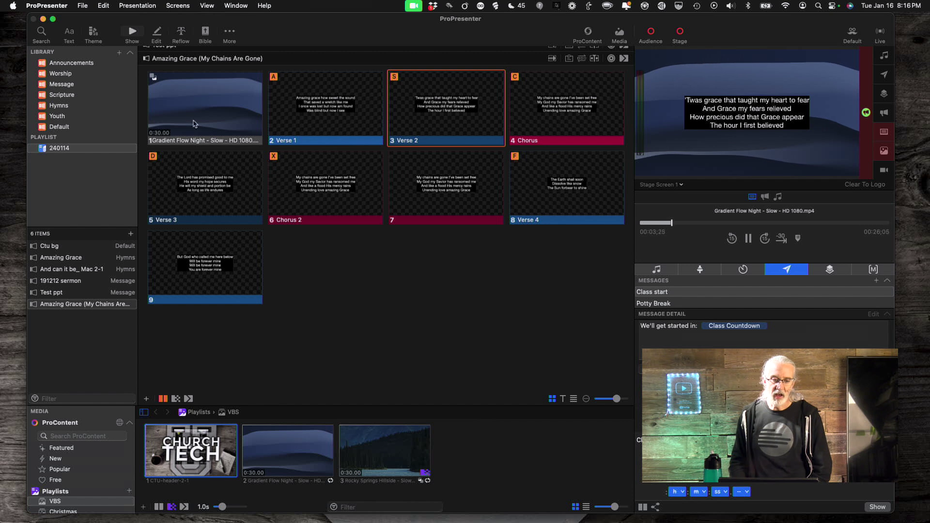
left_click(230, 114)
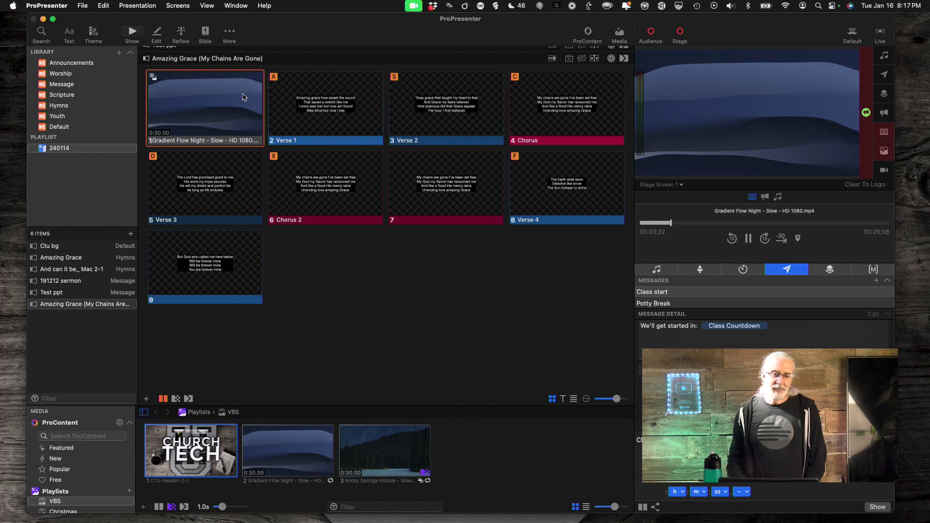
right_click(244, 95)
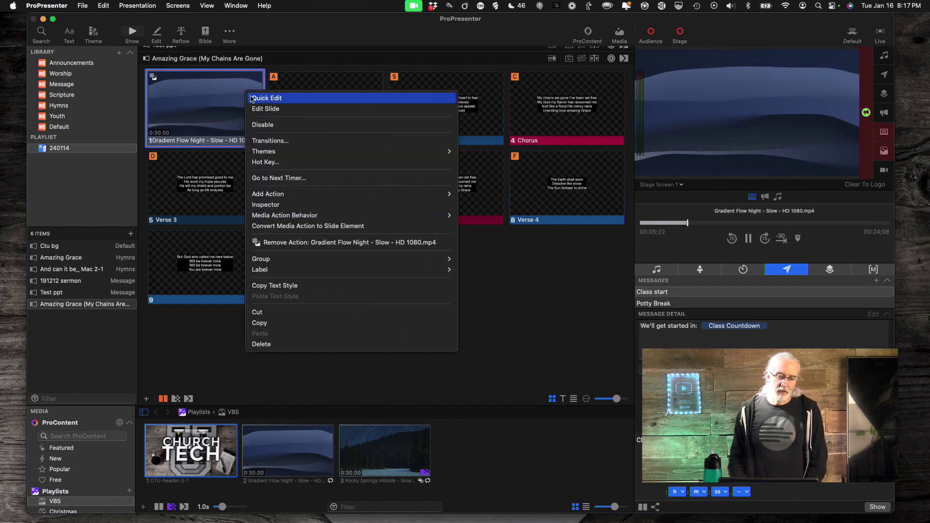
left_click(260, 178)
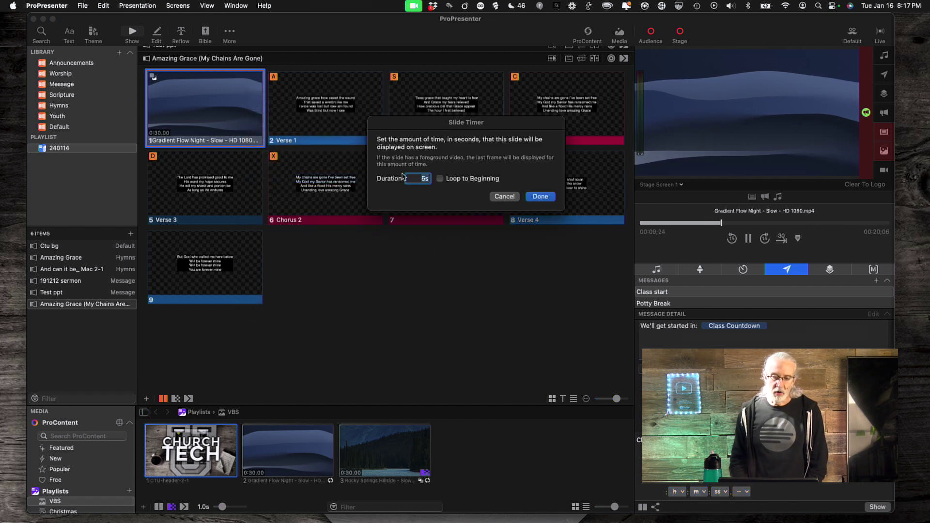
type("0")
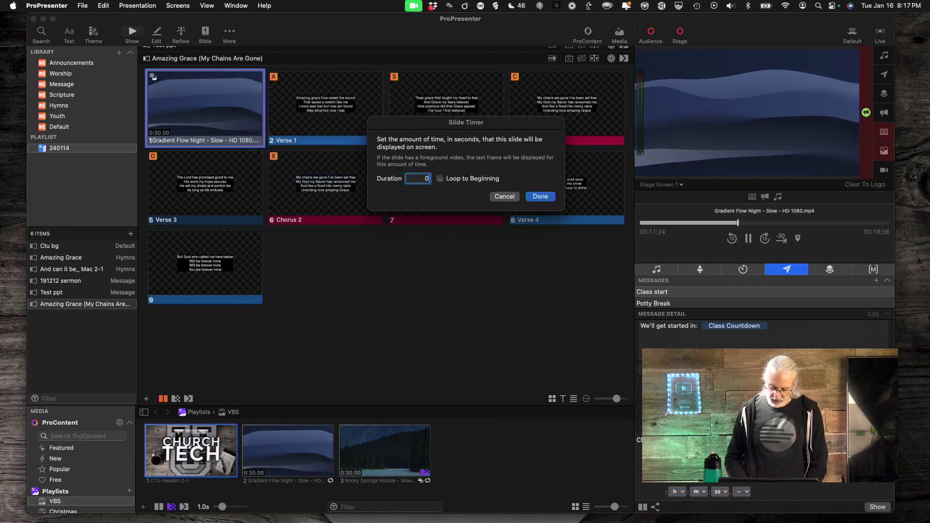
key("Return")
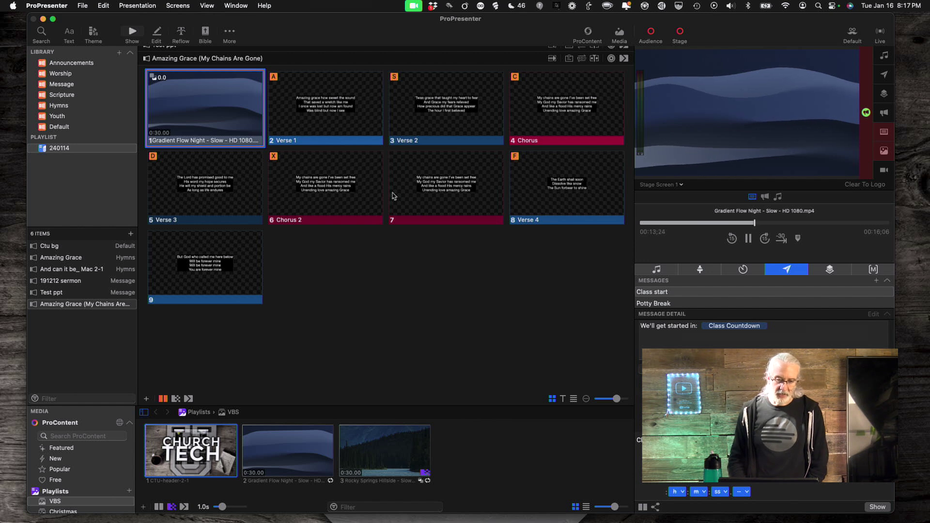
left_click(369, 273)
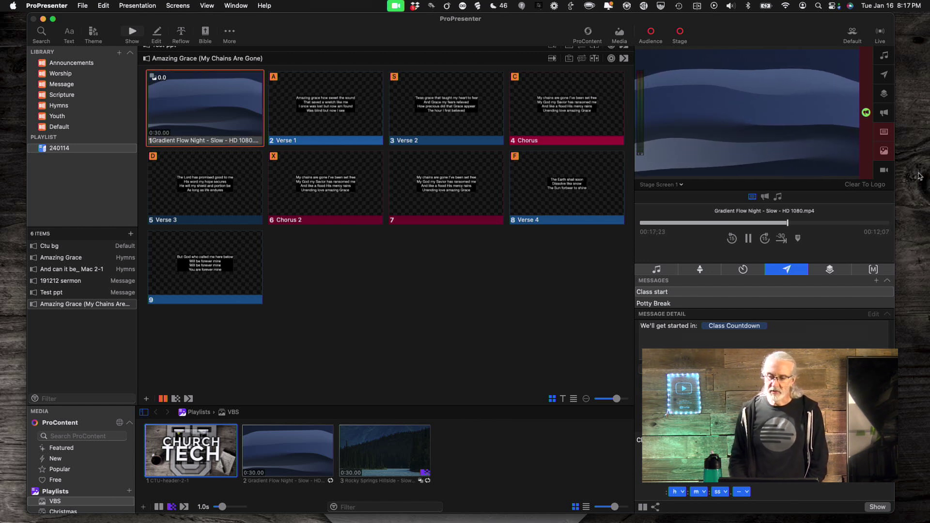
Step: Clear the live background media, and bring the background back live with the Verse 1 slide
left_click(884, 151)
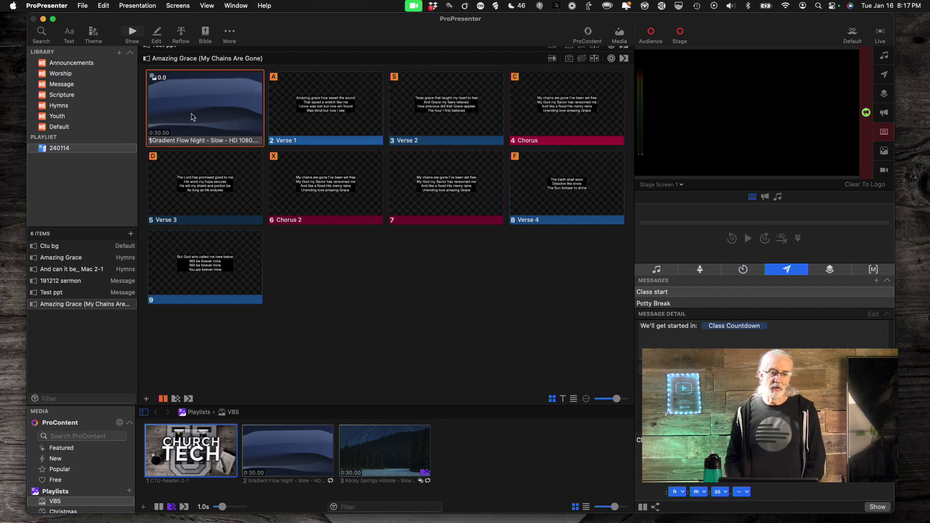
key("Right")
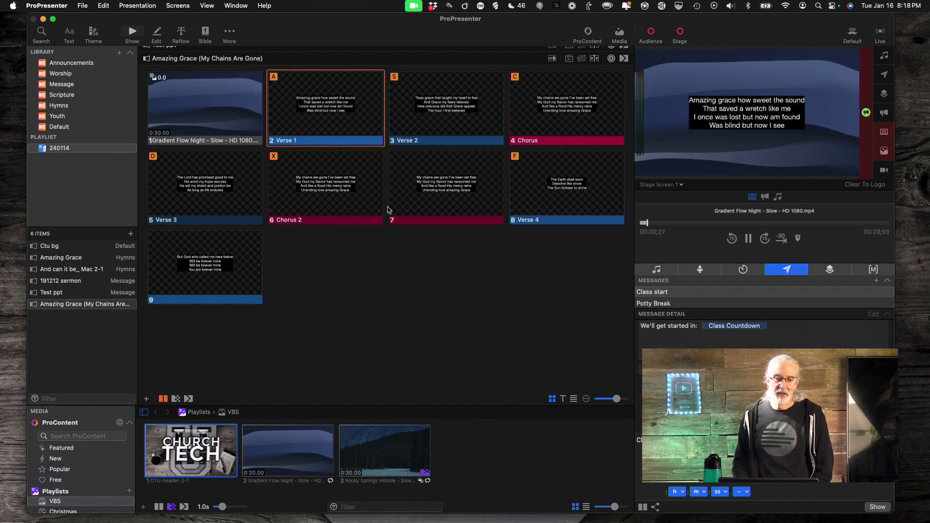
Step: Assign the unnamed chorus slide 7 to the Chorus 3 group
right_click(441, 195)
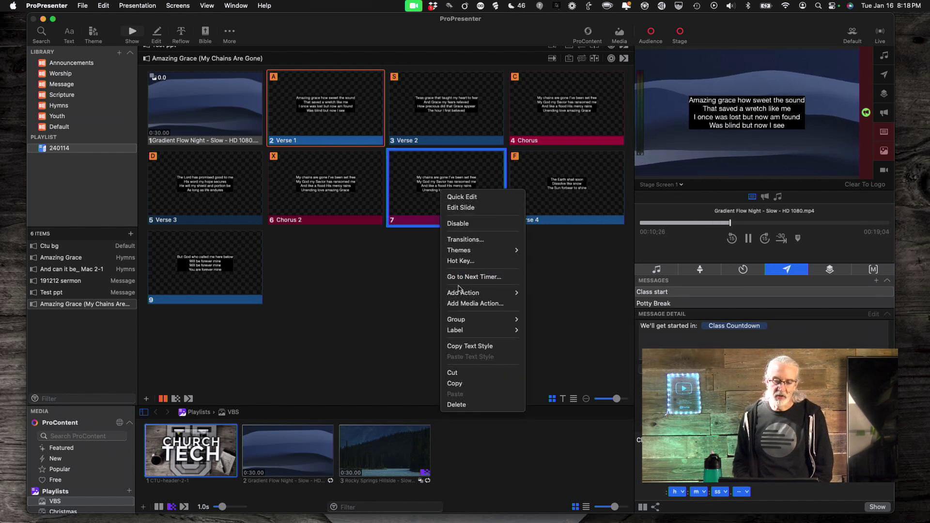
mouse_move(478, 324)
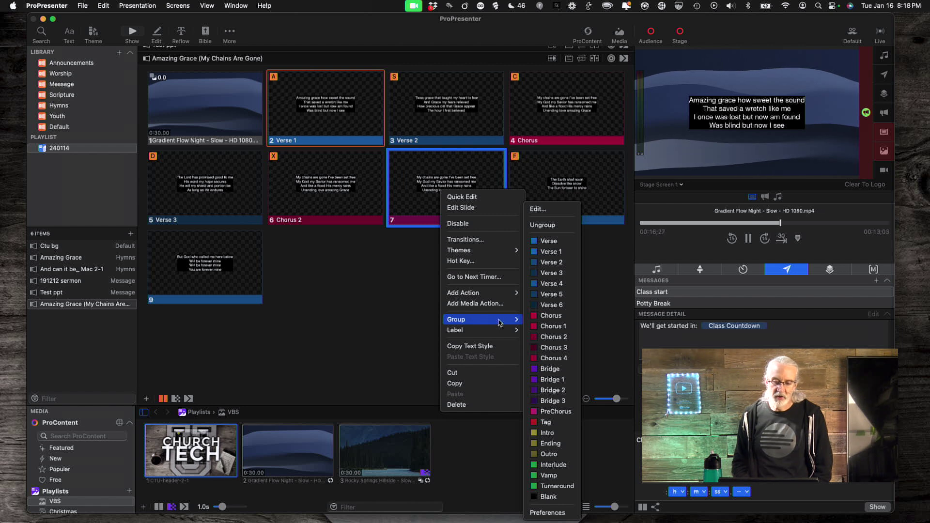
left_click(547, 348)
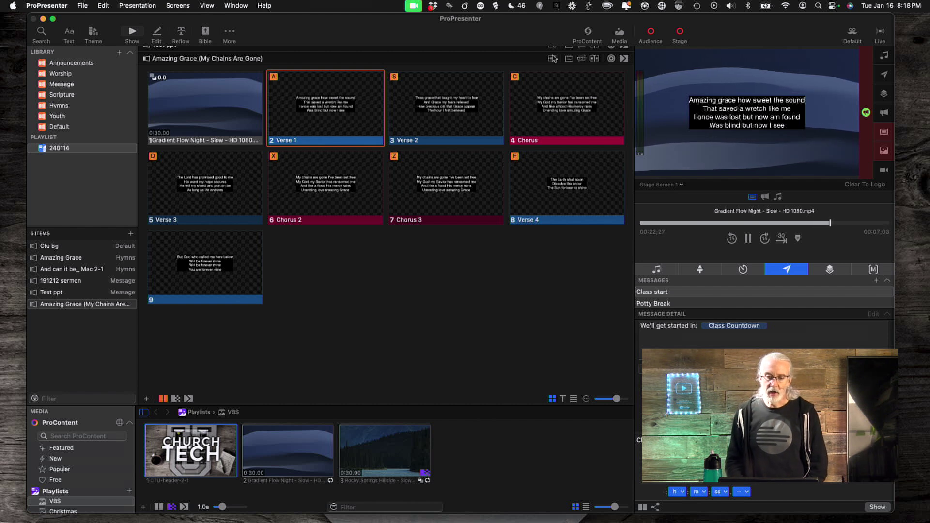
Step: Open the song's arrangement settings and create a new arrangement named qwert
left_click(582, 59)
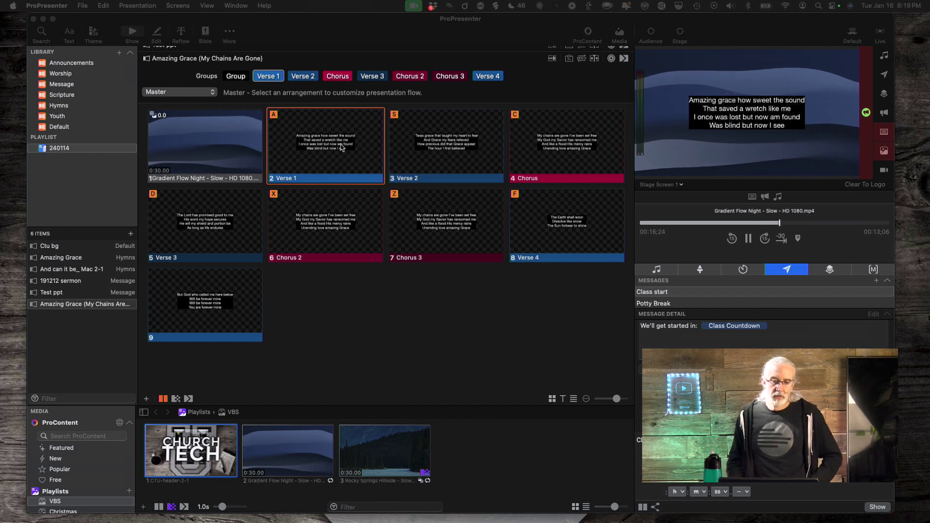
left_click(343, 77)
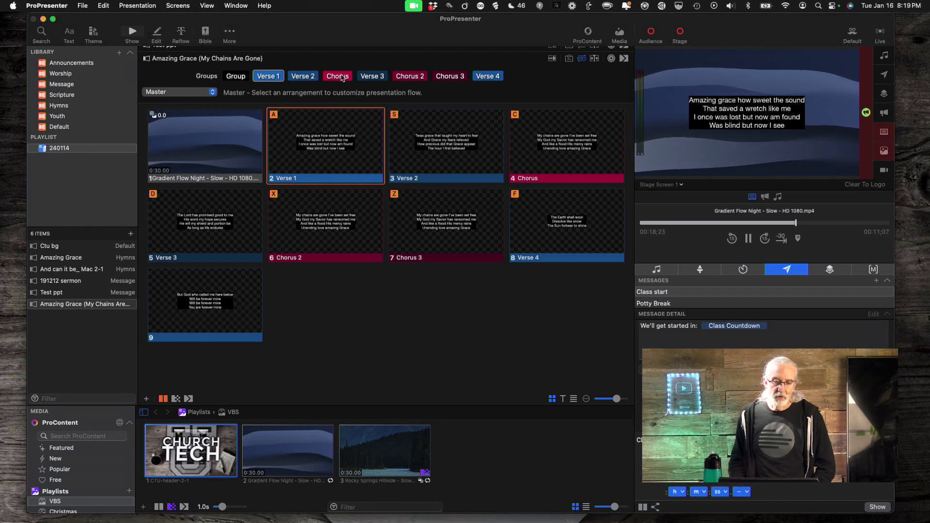
left_click(212, 92)
left_click(203, 106)
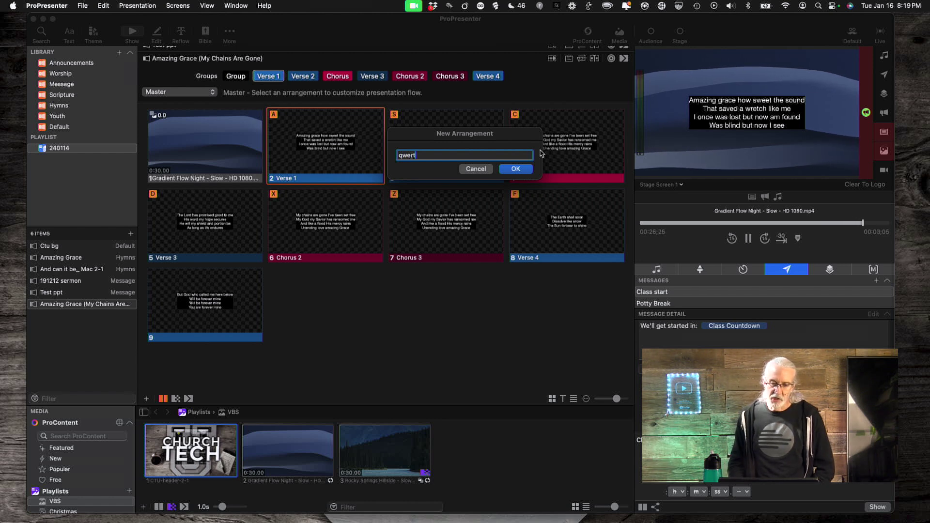
left_click(516, 170)
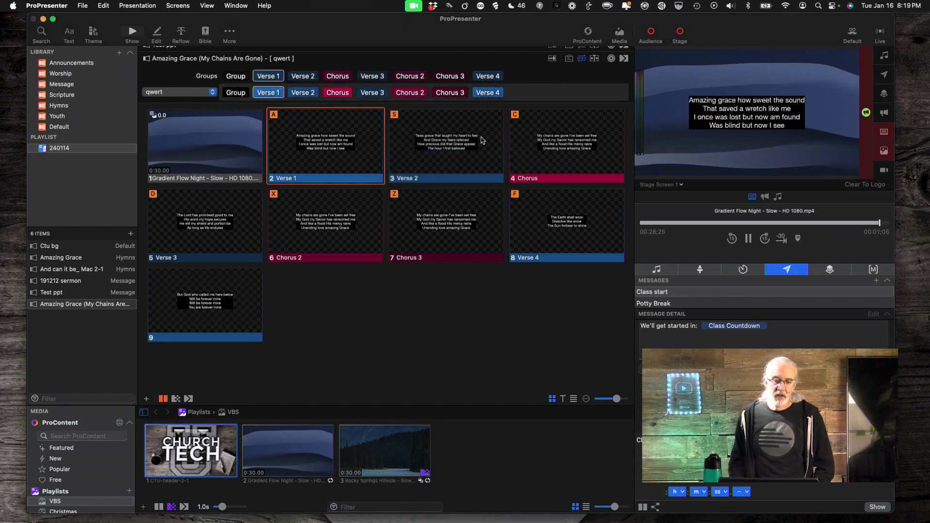
Step: Remove Verse 1 and Verse 2 from the qwert arrangement, and insert Verse 1 after Chorus
mouse_move(384, 93)
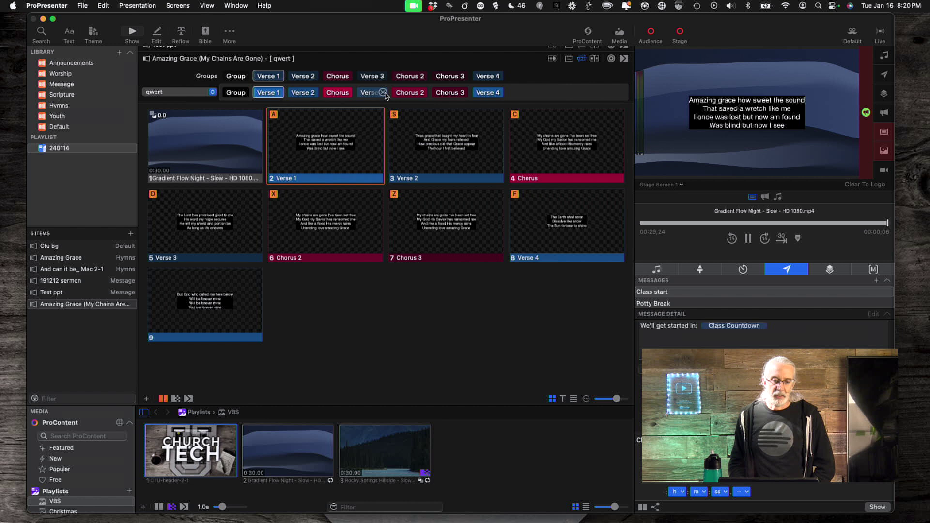
left_click(279, 92)
left_click(277, 93)
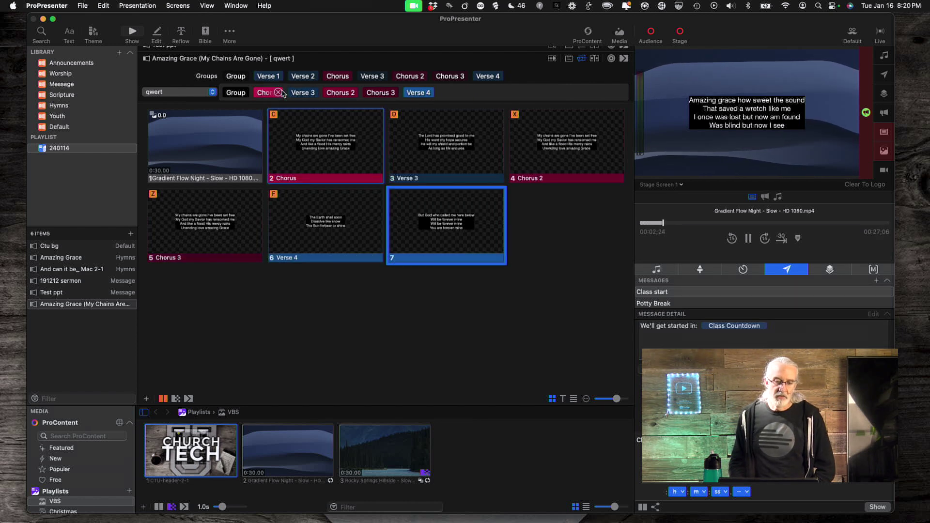
left_click_drag(276, 79, 298, 94)
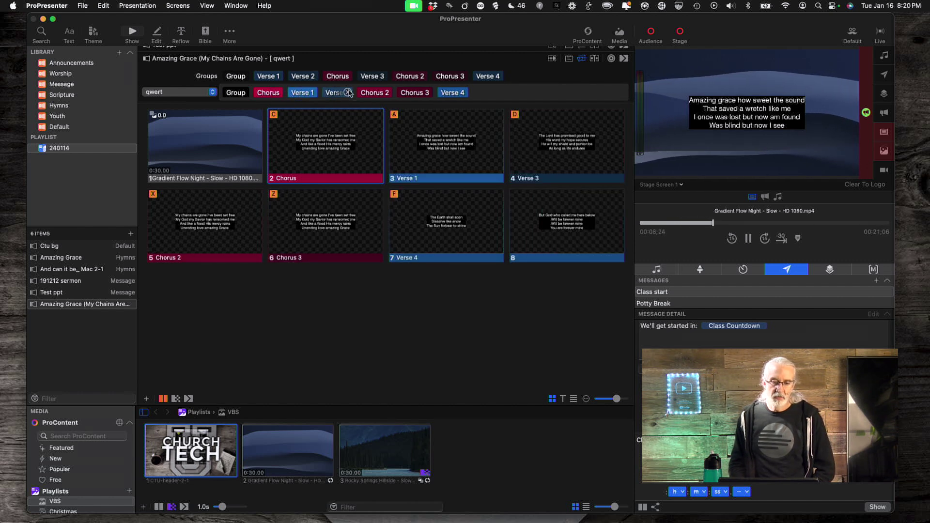
Step: Remove Verse 3 and Chorus 2 from the qwert arrangement, and add Chorus at the end
left_click(349, 92)
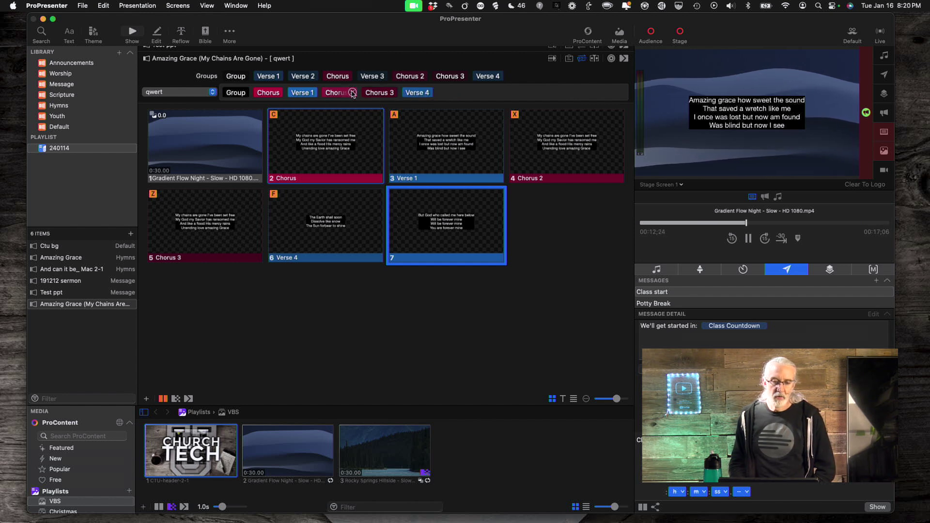
left_click(352, 92)
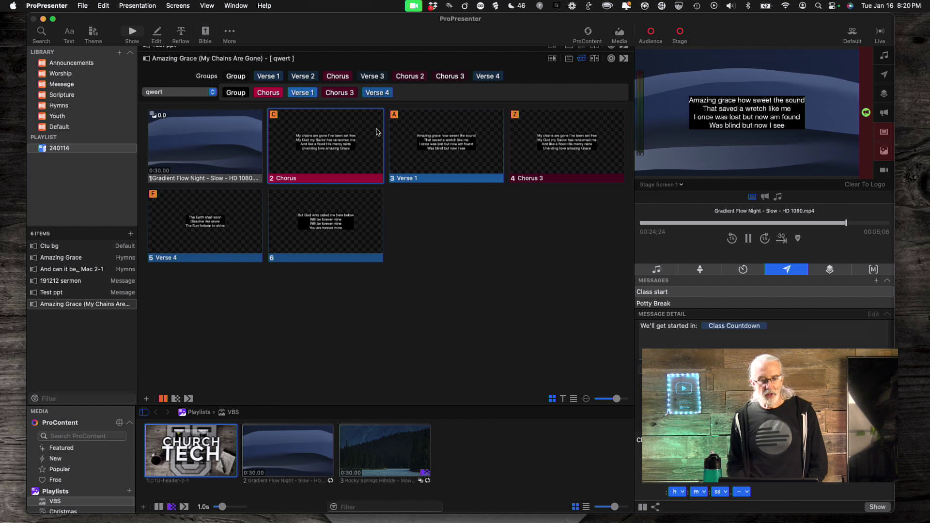
left_click_drag(335, 82, 397, 94)
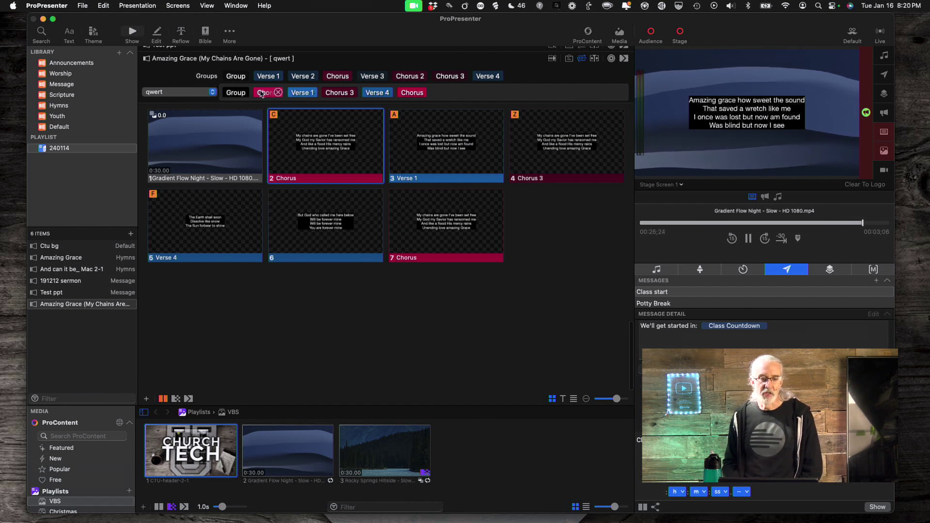
mouse_move(413, 94)
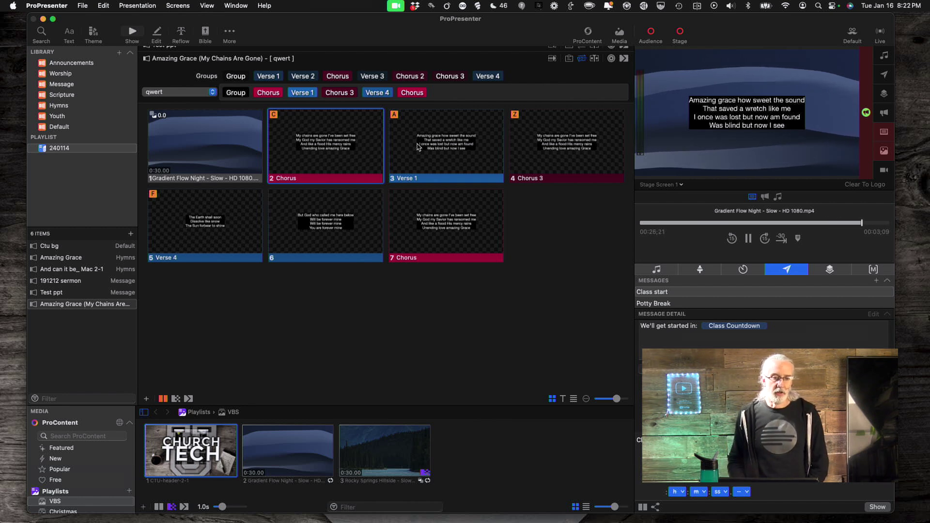
Step: Review the Planning Center options in the Services settings, including the available download libraries, and close the settings
mouse_move(253, 91)
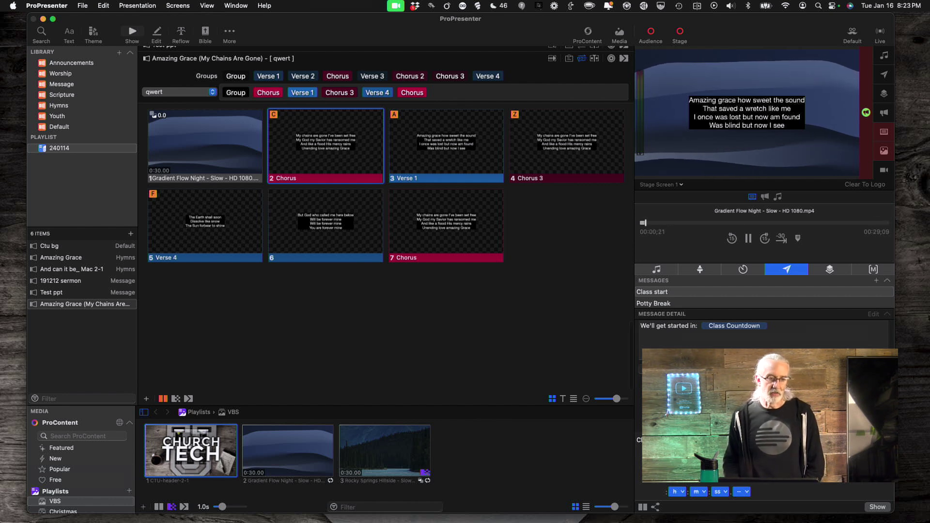
left_click(42, 6)
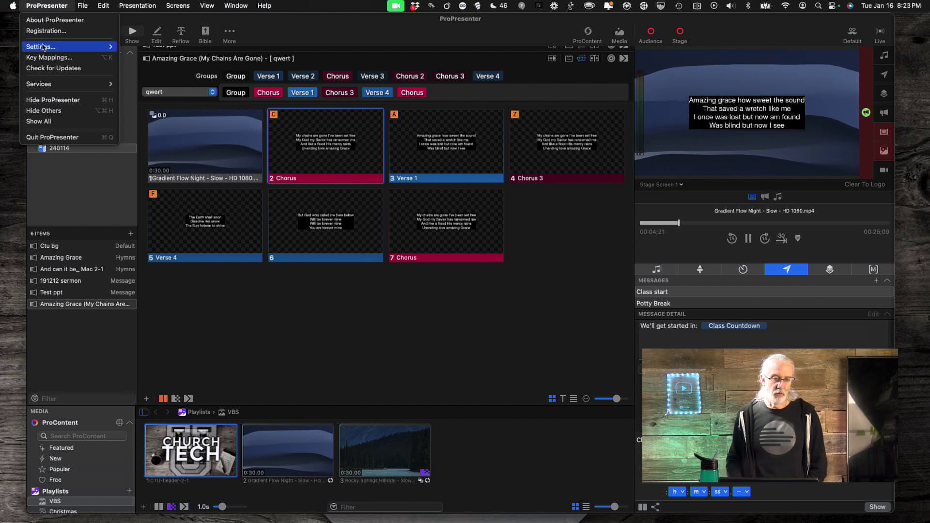
mouse_move(44, 47)
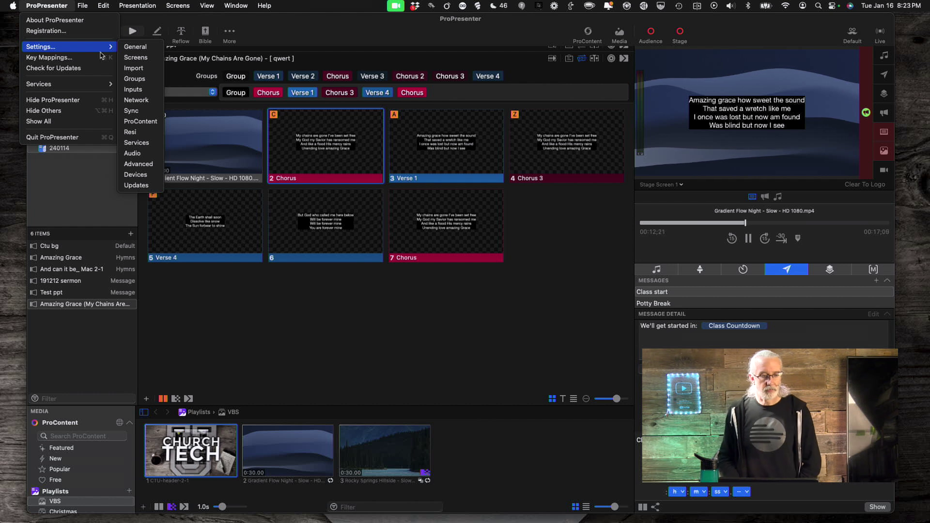
left_click(129, 143)
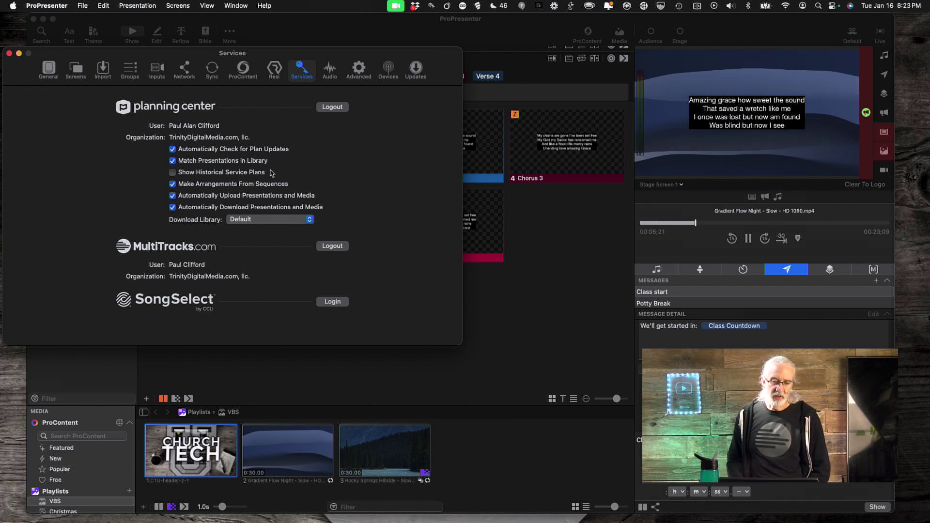
left_click(310, 221)
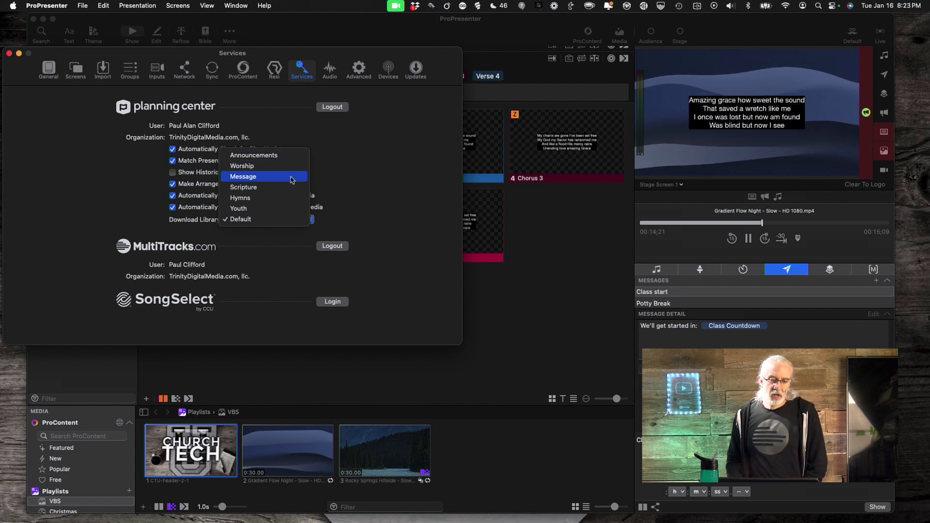
left_click(324, 174)
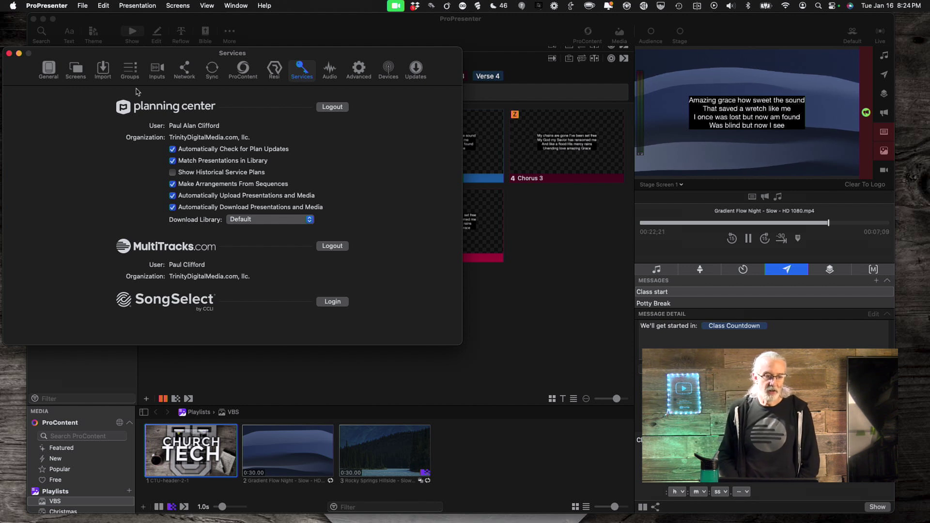
left_click(9, 54)
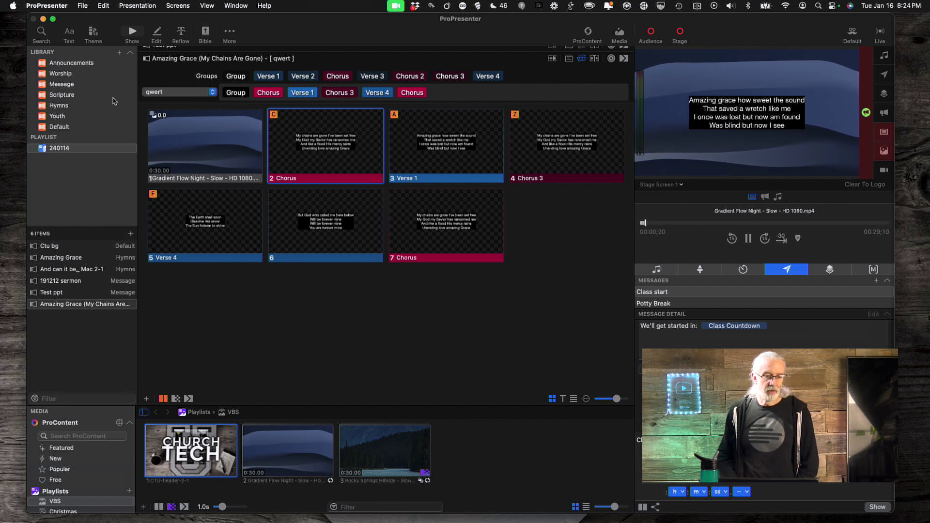
Step: Browse the Planning Center plans, refresh the list, check the Tutorial folder for plans, and close the plan selection
left_click(121, 54)
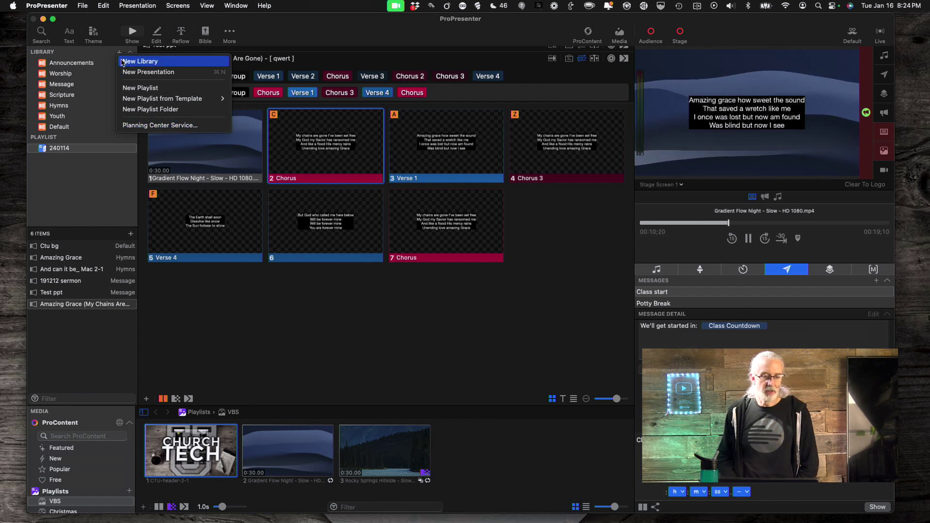
left_click(141, 127)
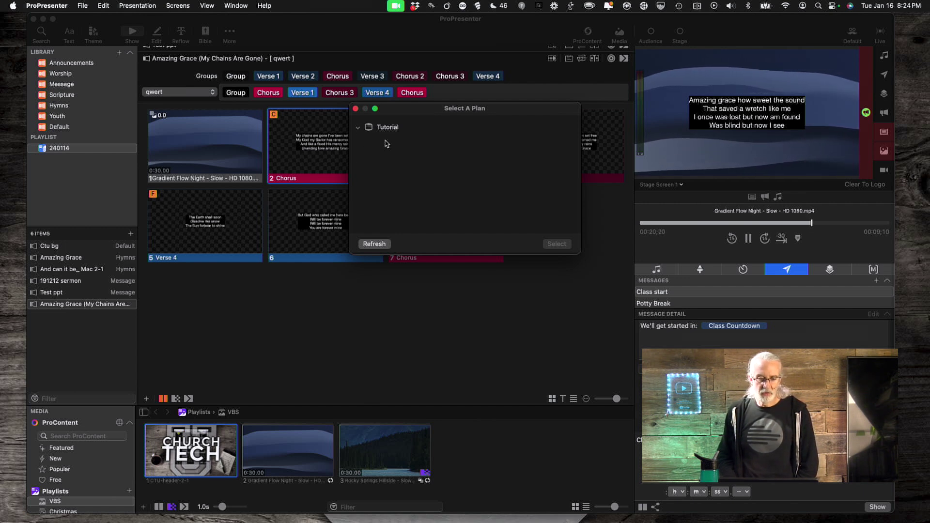
left_click(374, 246)
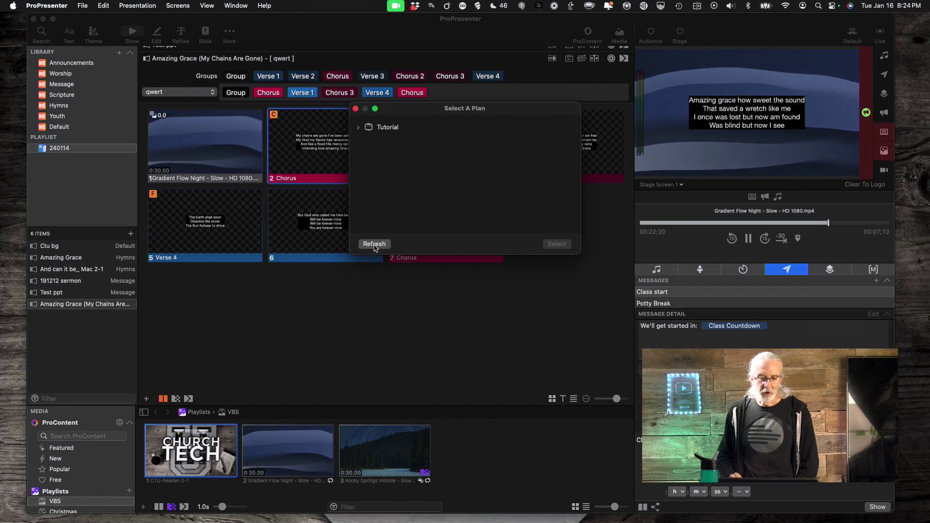
left_click(386, 131)
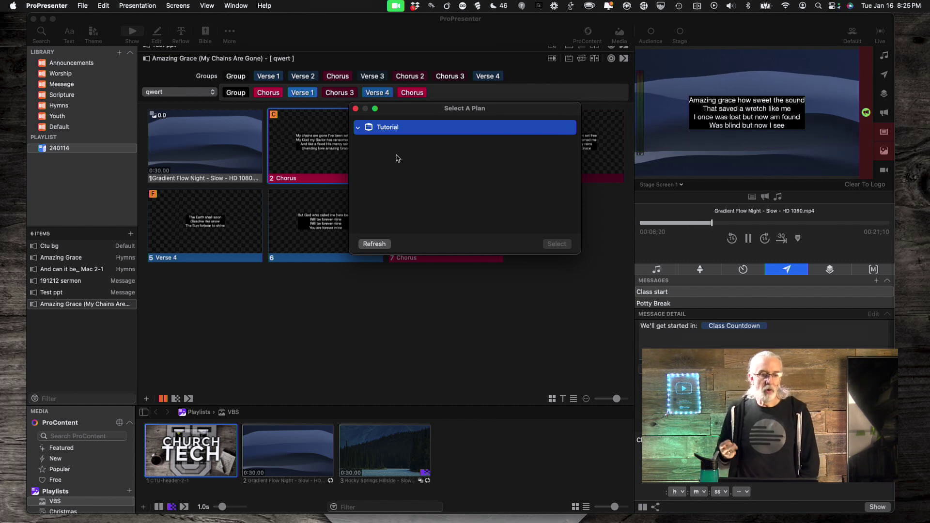
left_click(355, 108)
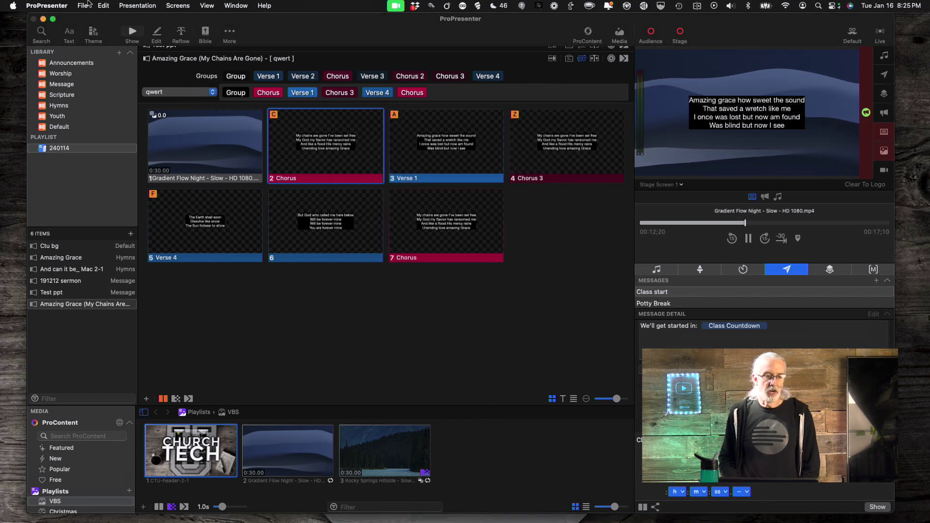
Step: Enable Show Historical Service Plans for Planning Center in the Services settings and close the settings
left_click(59, 6)
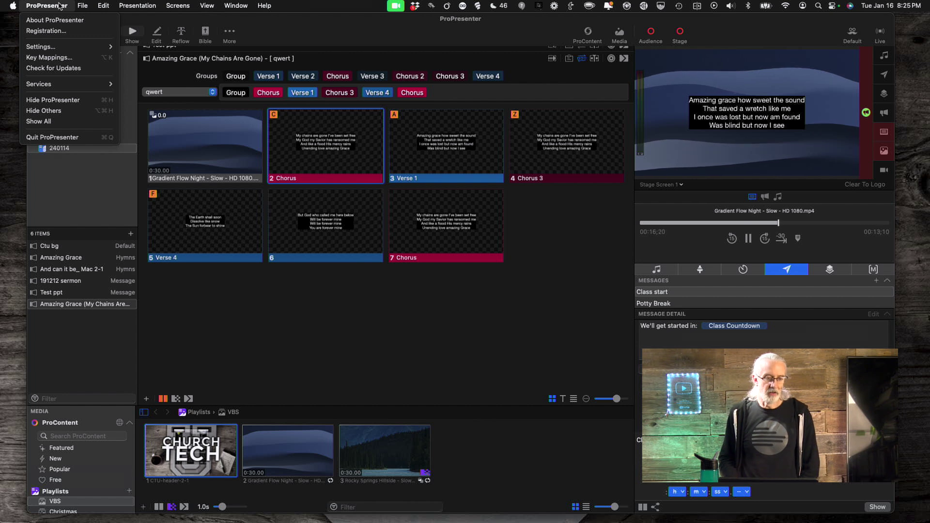
mouse_move(56, 49)
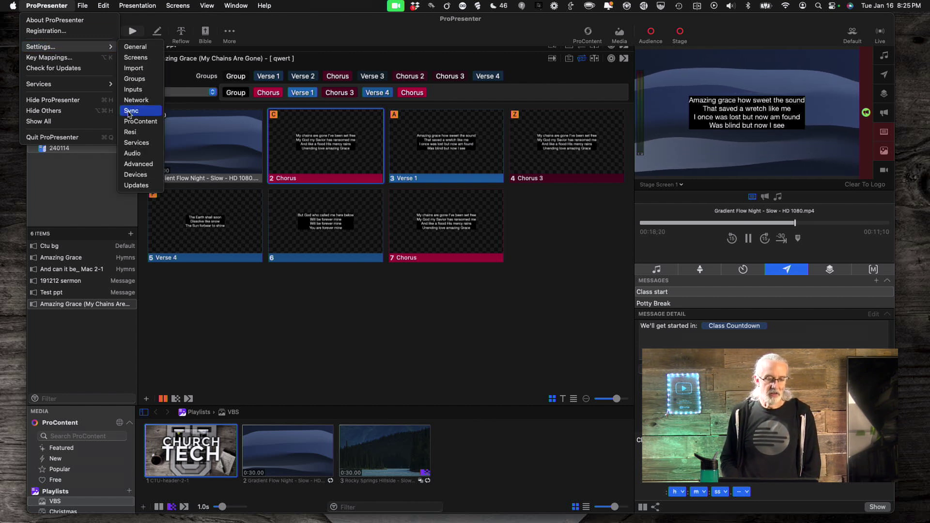
left_click(129, 145)
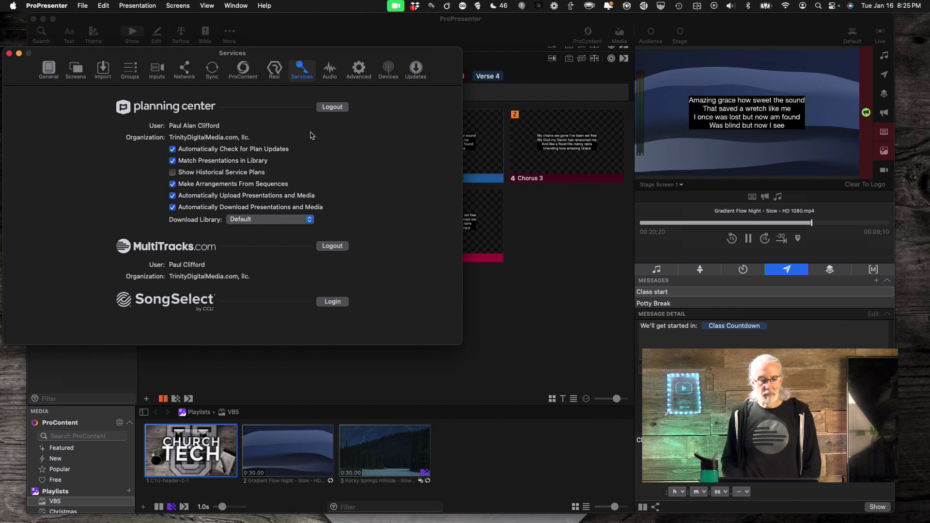
left_click(173, 173)
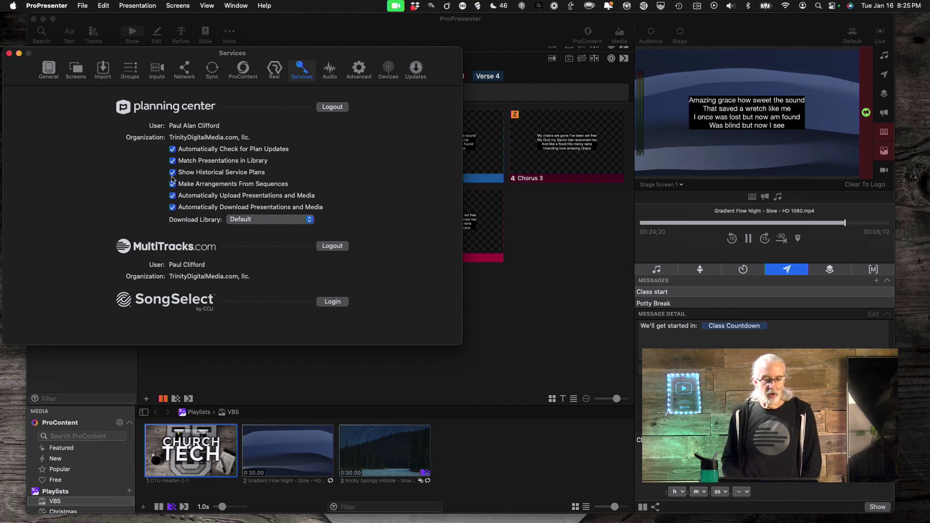
left_click(10, 53)
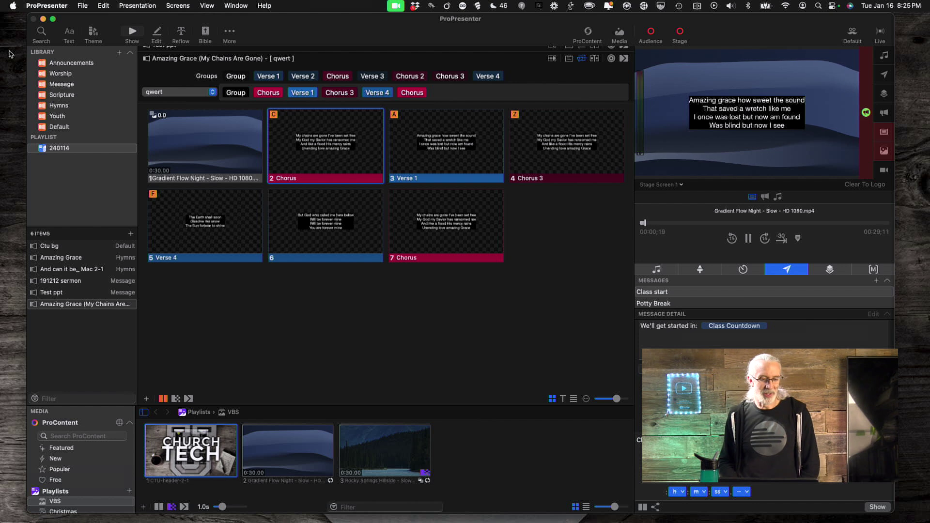
Step: Refresh the Planning Center plans and add the July 24, 2023 plan from the Tutorial folder as a playlist, keeping its name
left_click(119, 52)
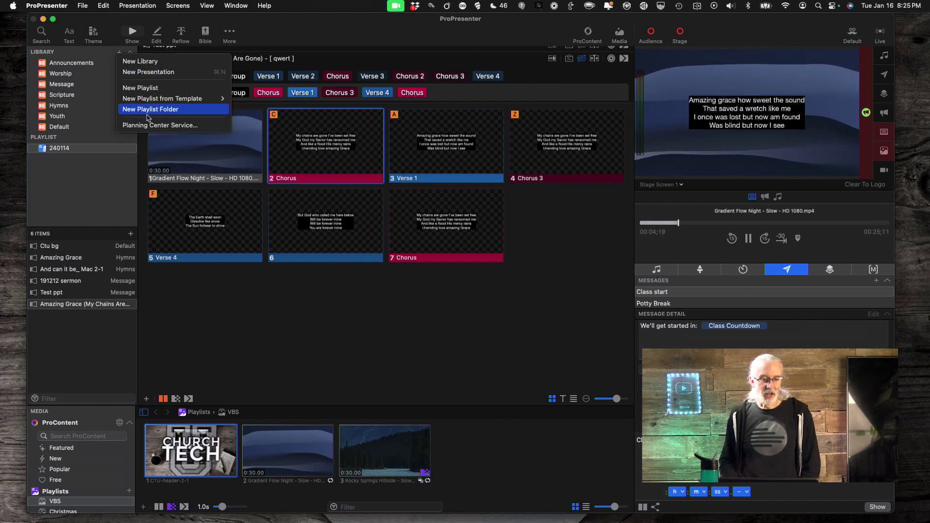
left_click(147, 130)
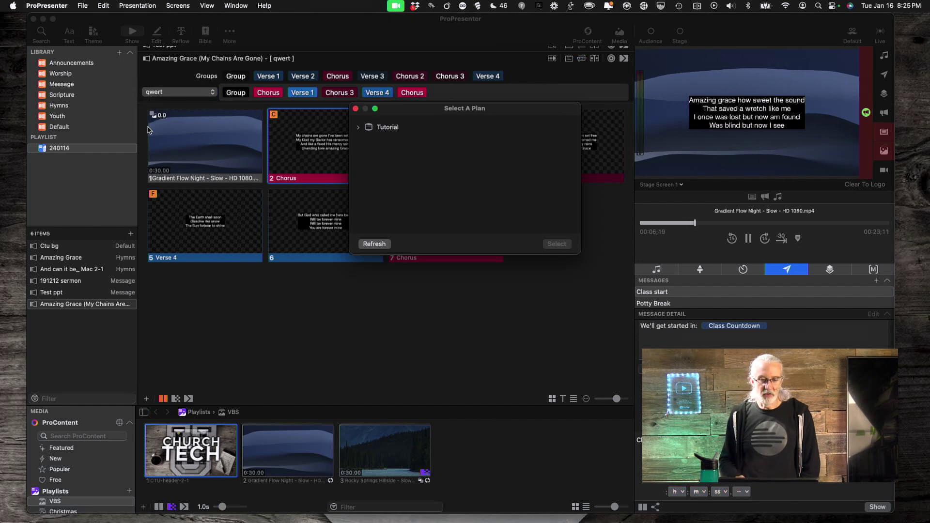
left_click(358, 131)
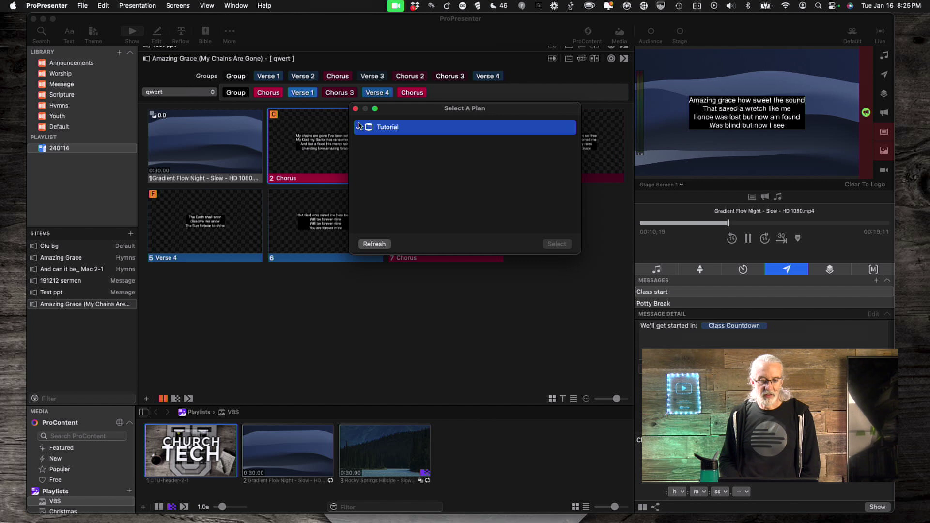
left_click(372, 244)
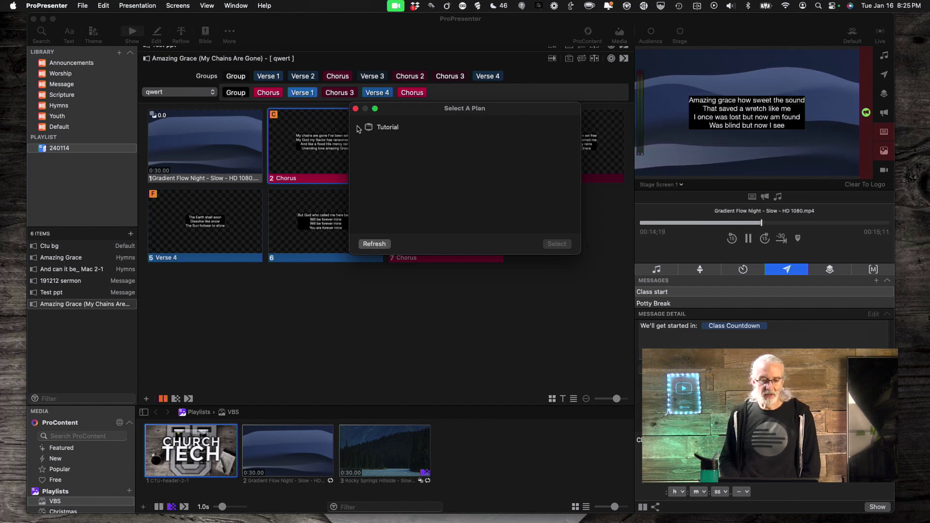
left_click(358, 128)
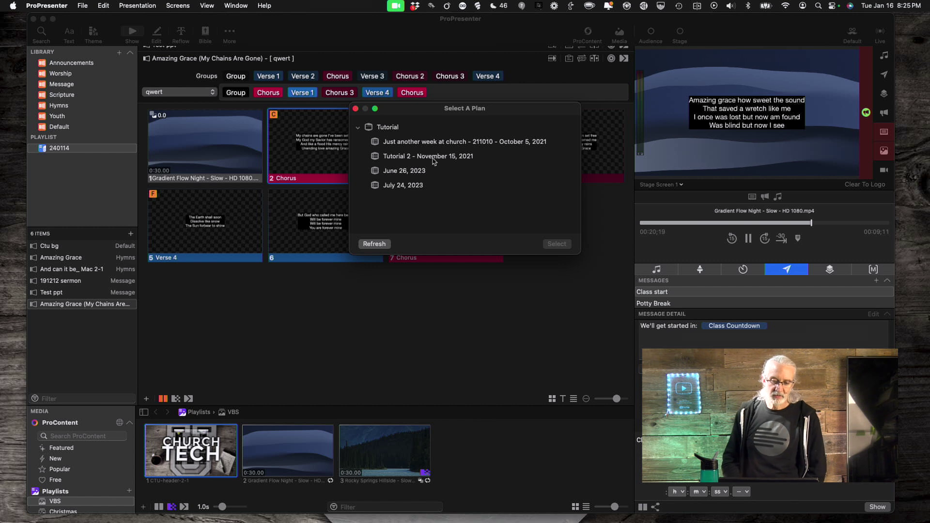
left_click(402, 186)
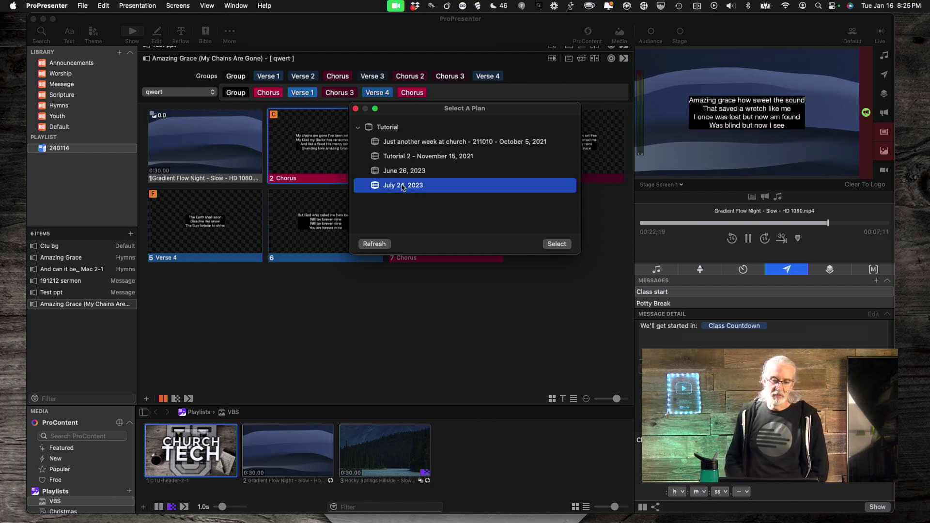
left_click(558, 245)
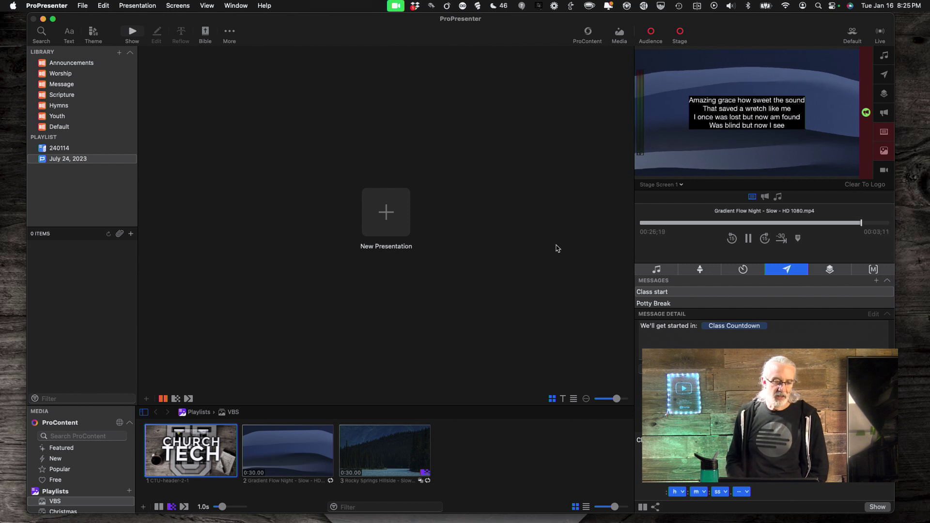
left_click(51, 161)
left_click(51, 161)
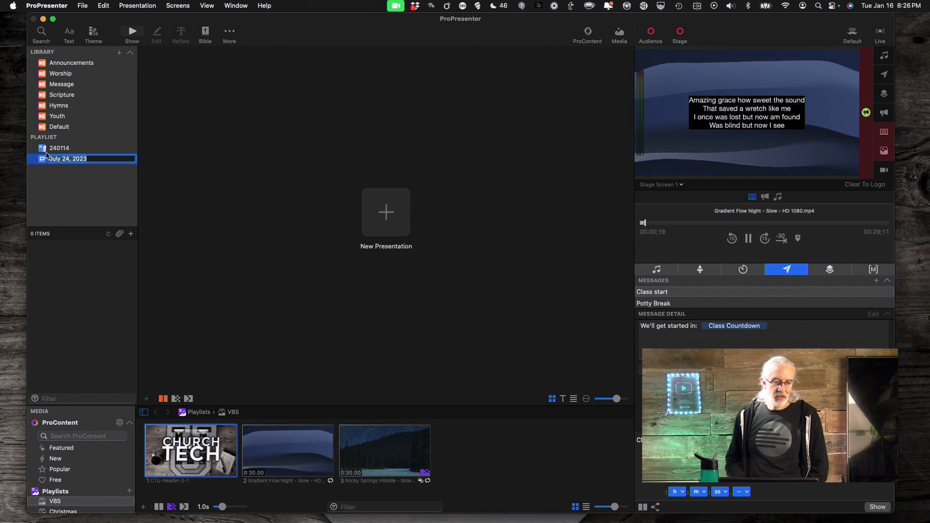
key("Return")
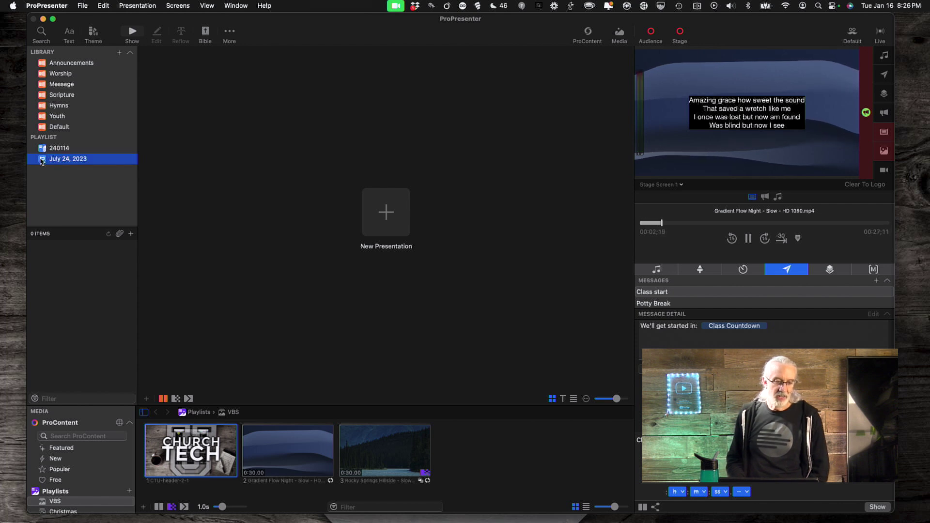
Step: Add the June 26, 2023 Planning Center plan from the Tutorial folder as a playlist and look over its song slides
left_click(118, 53)
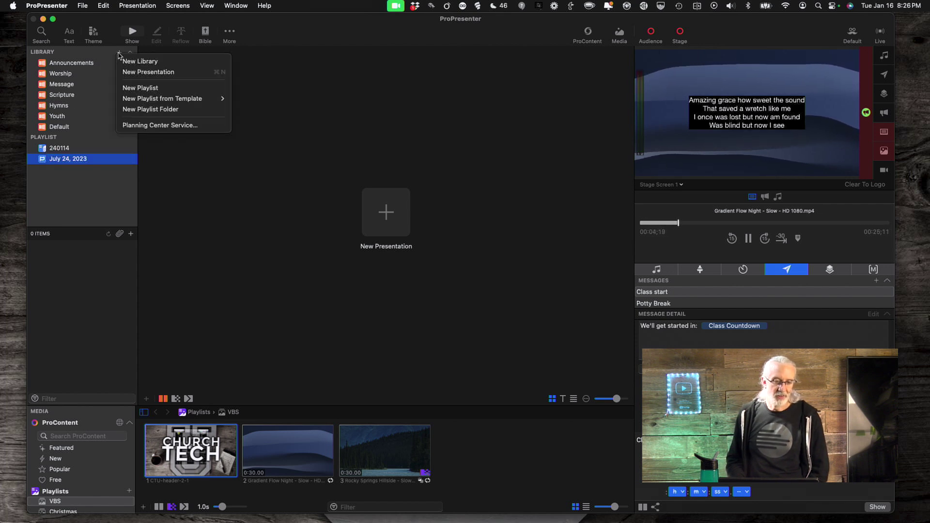
left_click(143, 125)
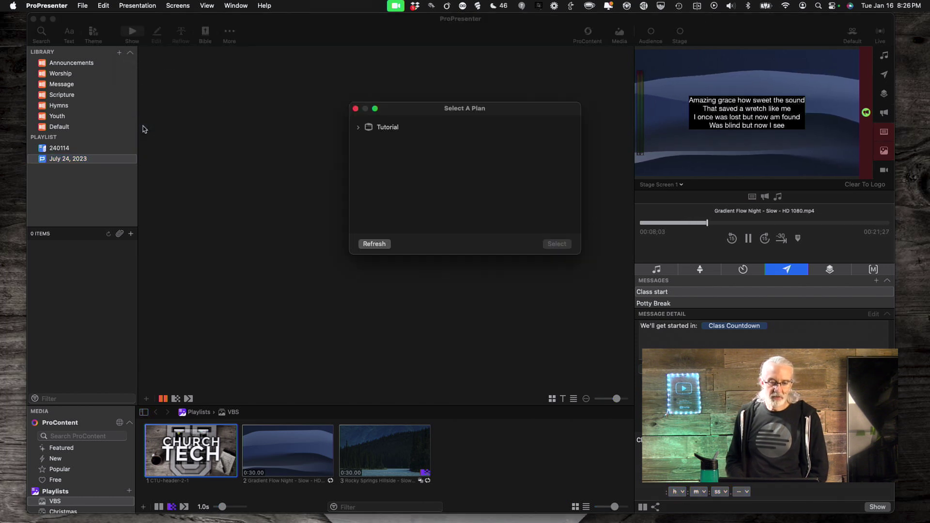
left_click(358, 128)
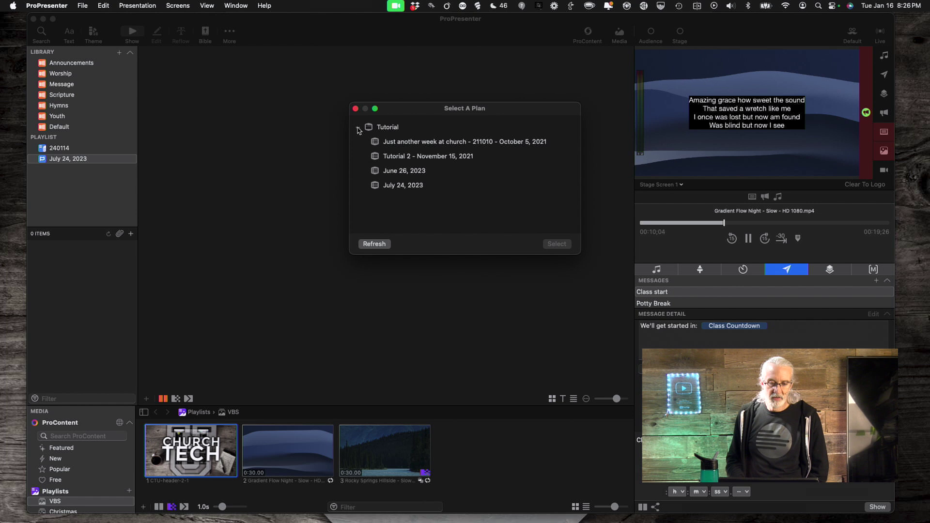
left_click(383, 171)
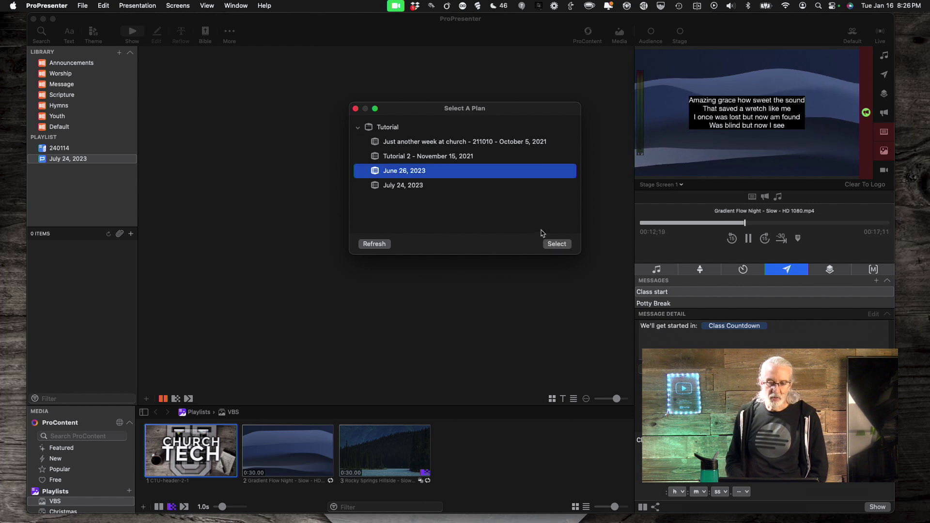
left_click(557, 244)
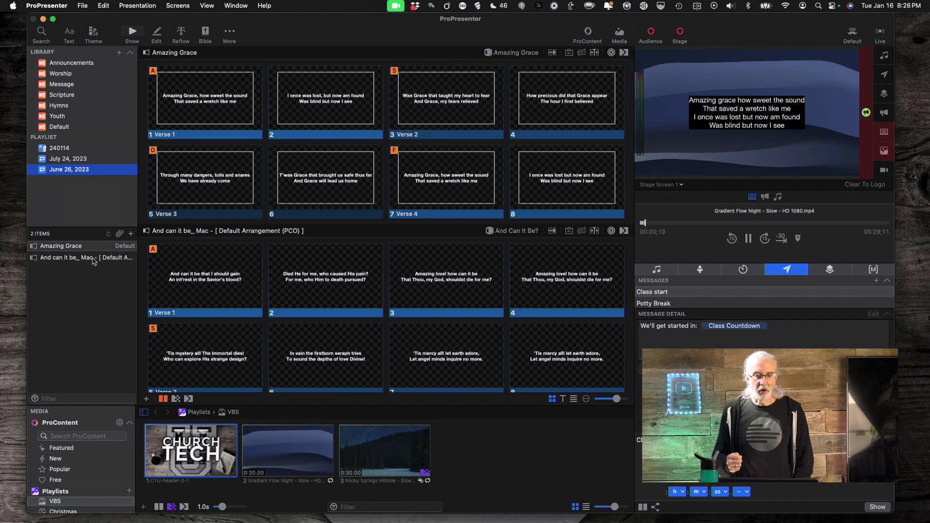
scroll(308, 302, "down", 5)
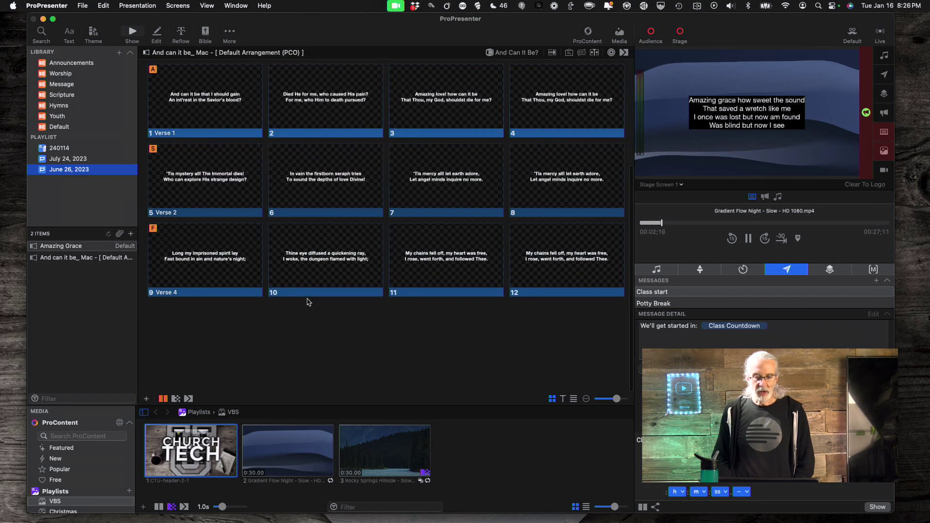
scroll(309, 302, "up", 5)
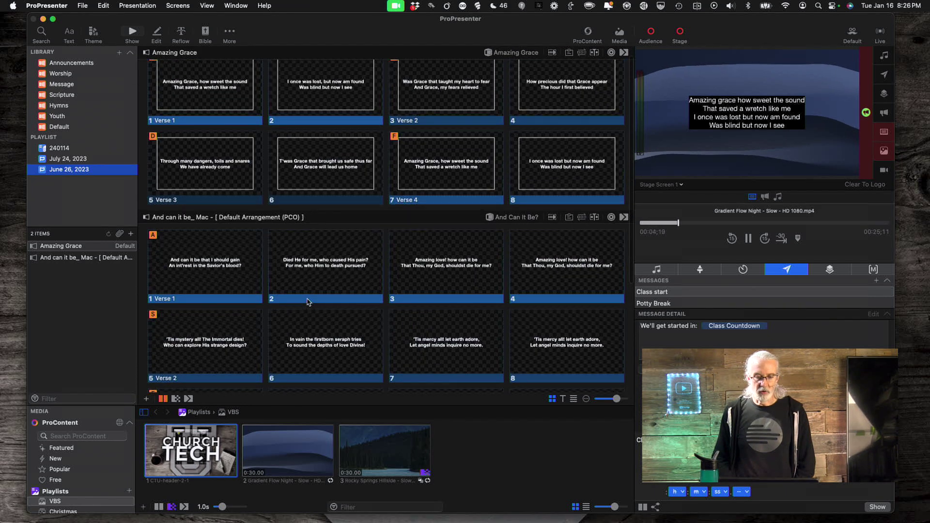
scroll(308, 302, "up", 1)
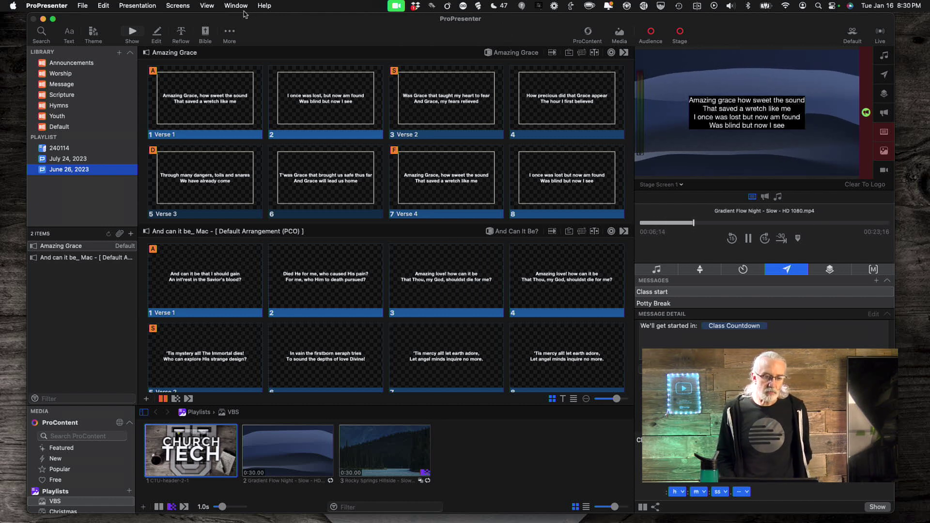
Step: Open the Test Patterns settings and choose the Text pattern
left_click(177, 6)
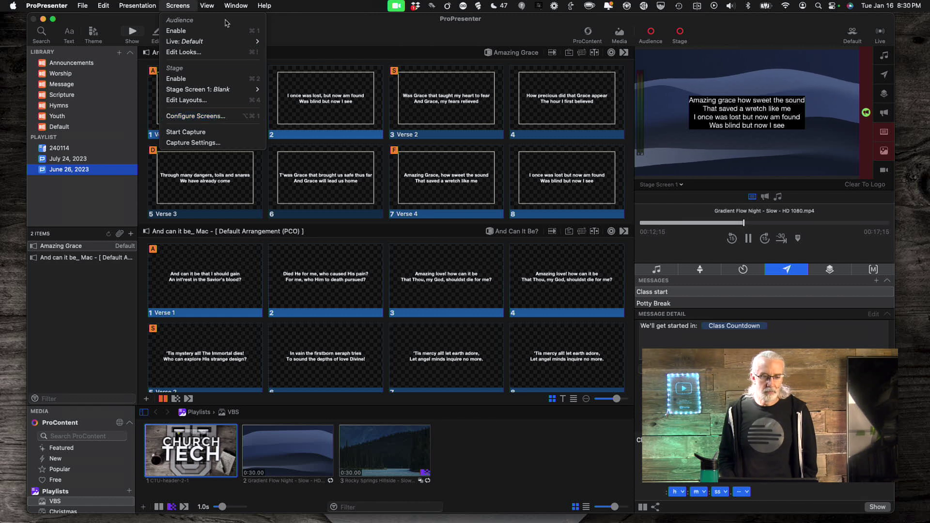
mouse_move(208, 8)
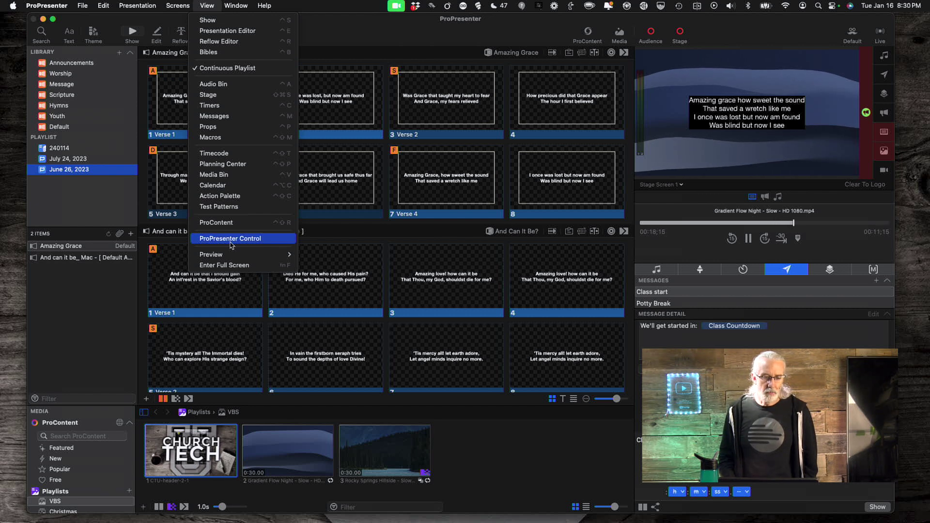
left_click(234, 207)
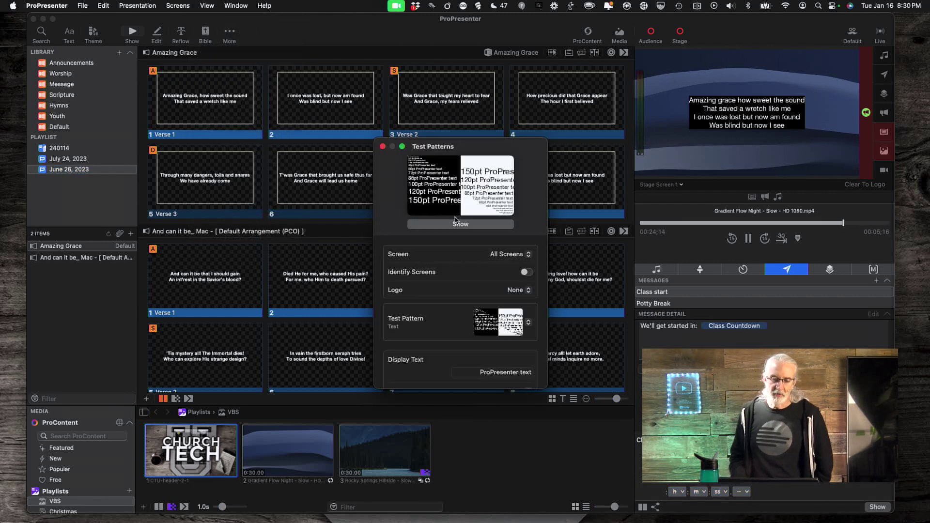
left_click(528, 327)
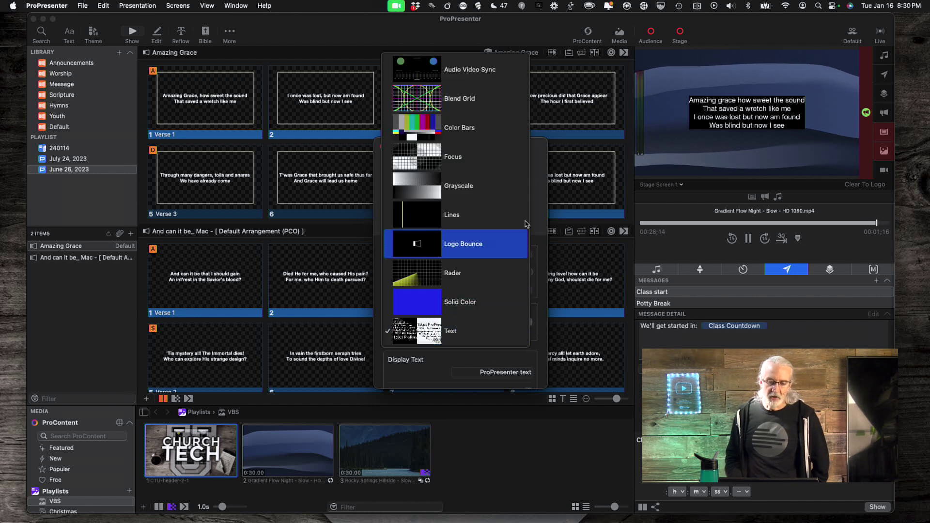
left_click(466, 340)
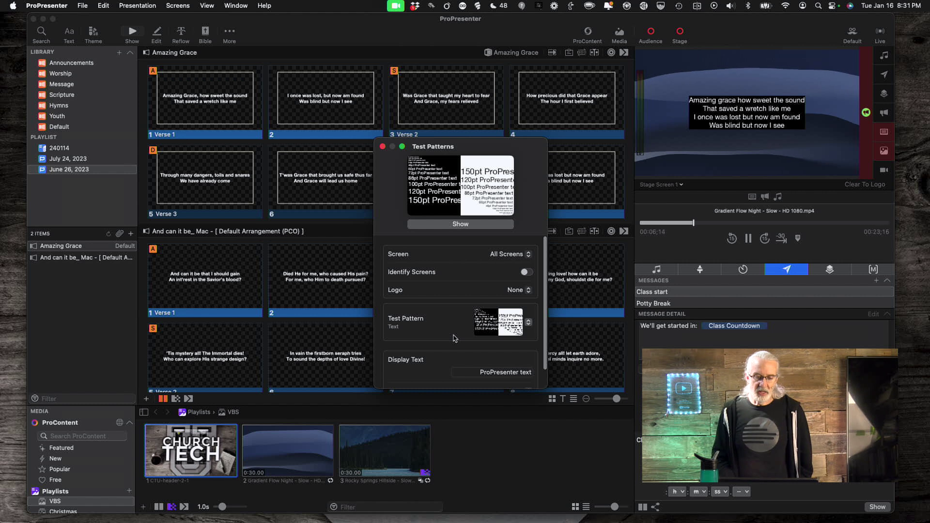
Step: Show the text test pattern on all screens and move the Test Patterns window away from the middle of the display
scroll(465, 315, "down", 2)
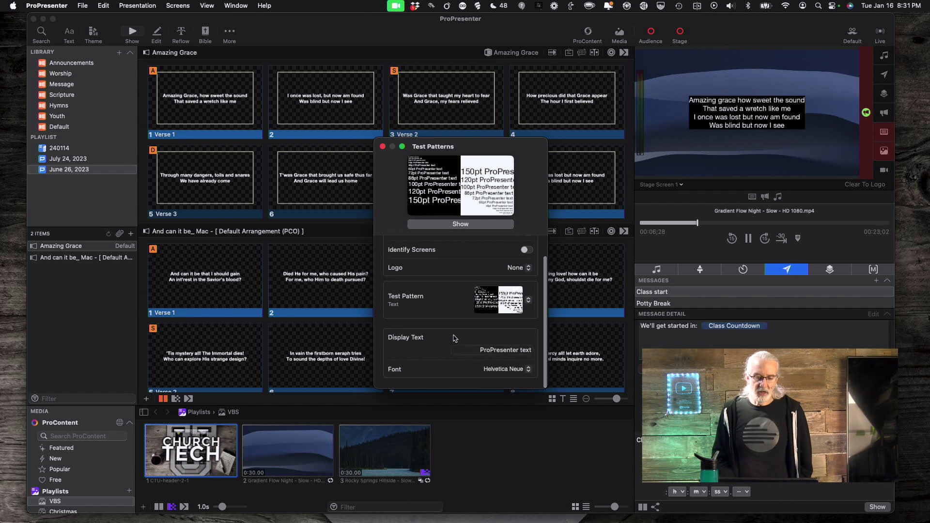
left_click(480, 225)
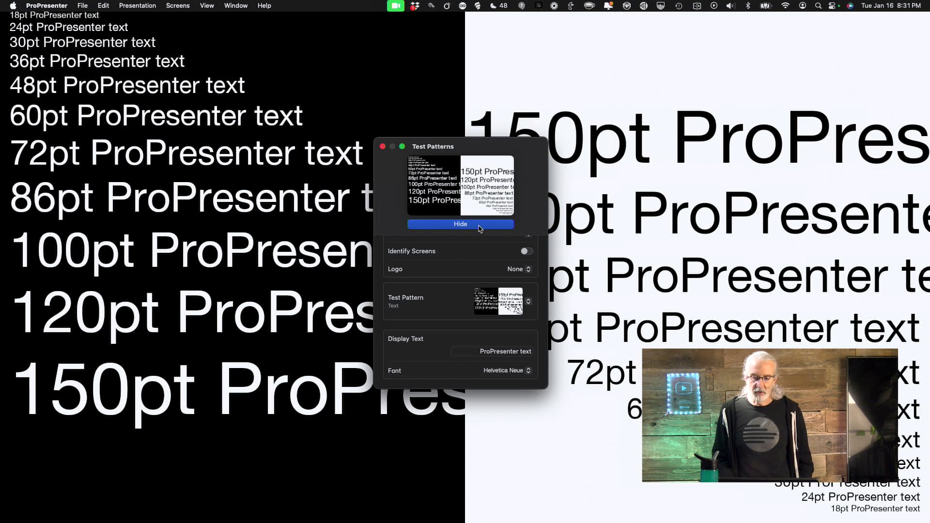
left_click_drag(519, 154, 858, 62)
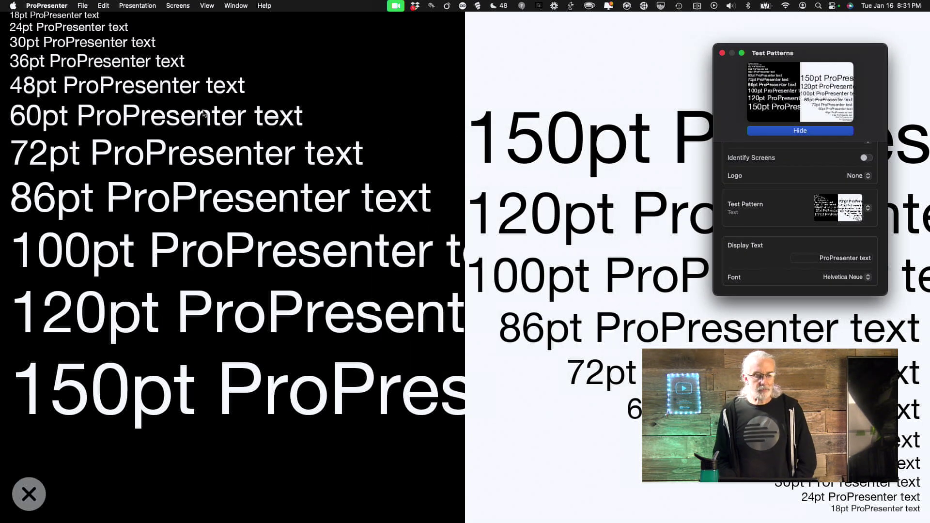
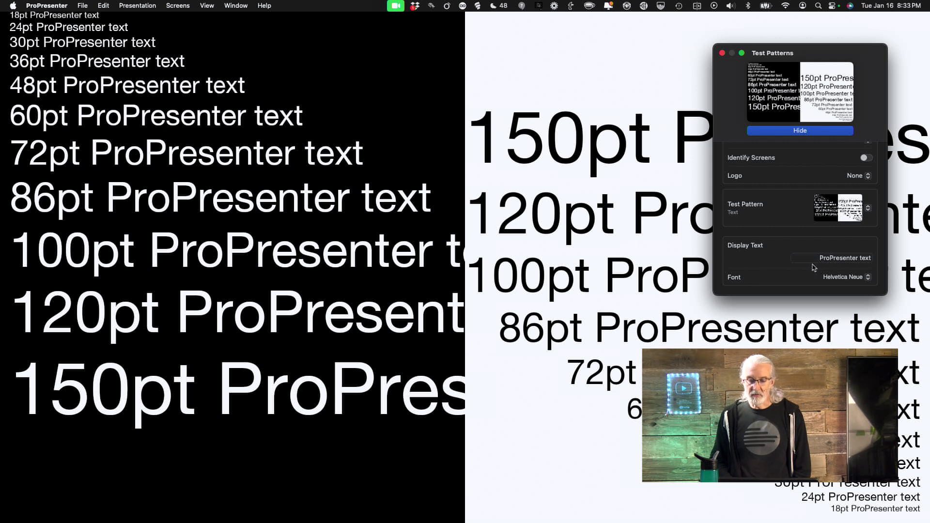
Step: Set the test pattern's display text to "A quick brown fox jumped over the lazy dog."
left_click(819, 259)
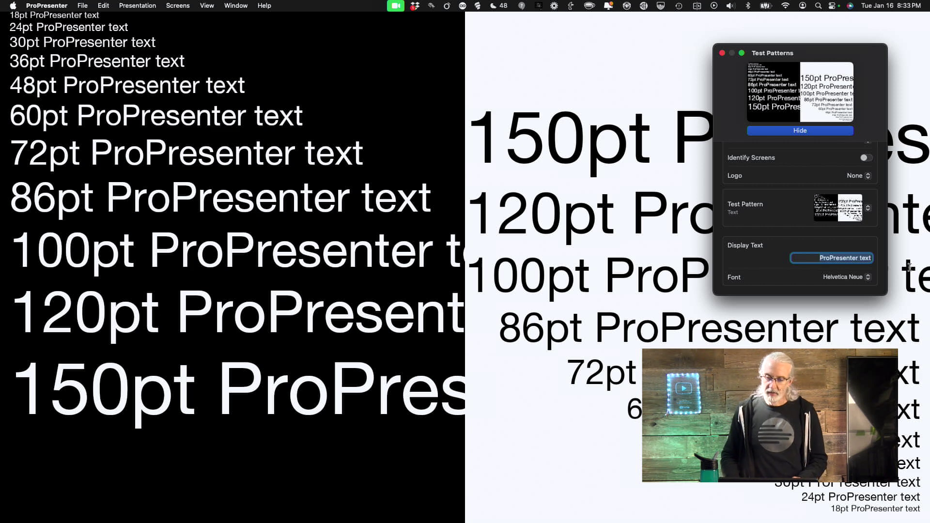
type("A b")
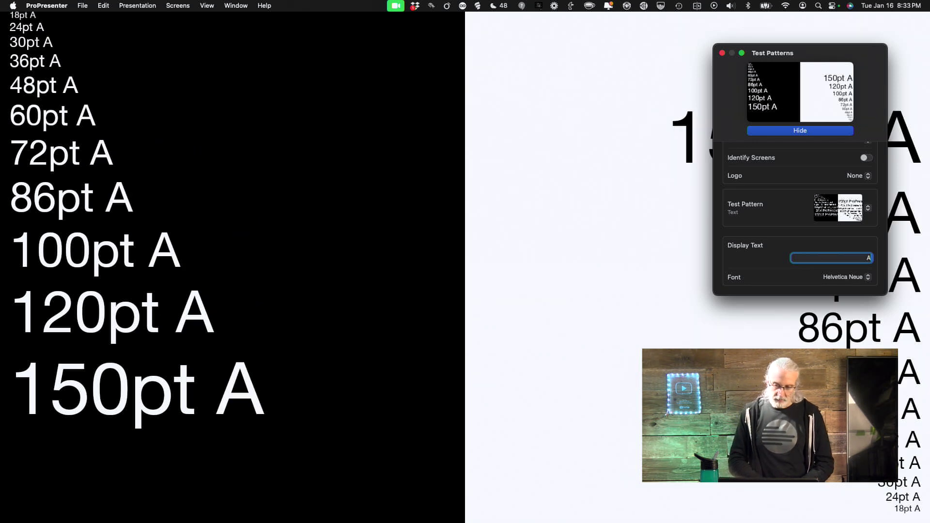
key("BackSpace")
key("BackSpace")
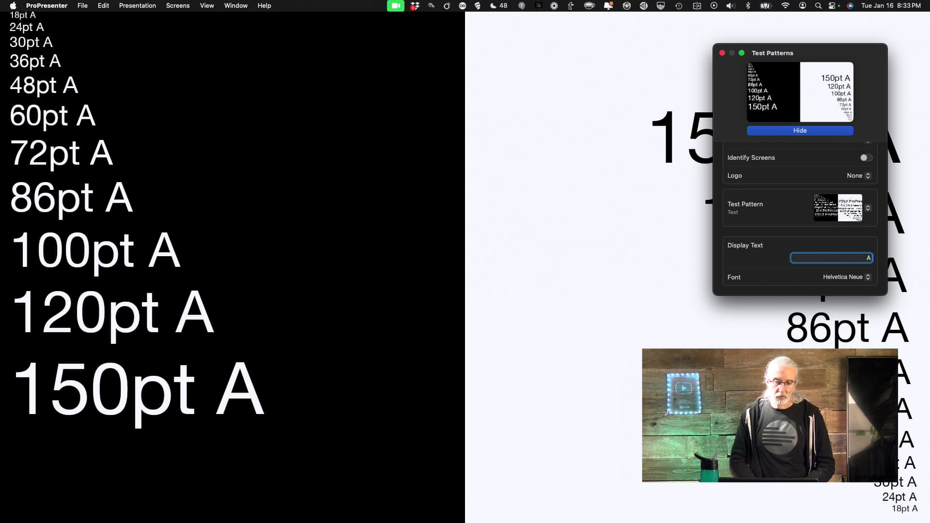
type("quick bro")
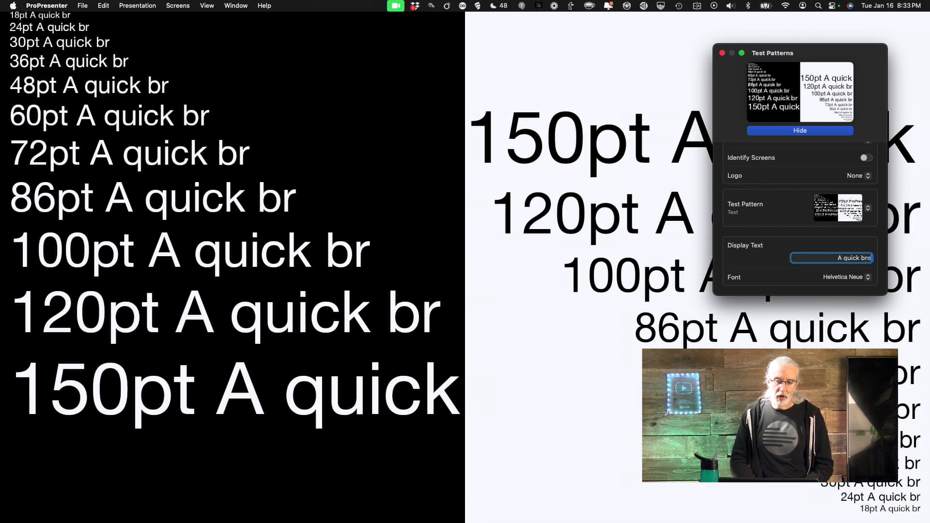
type("wn fo")
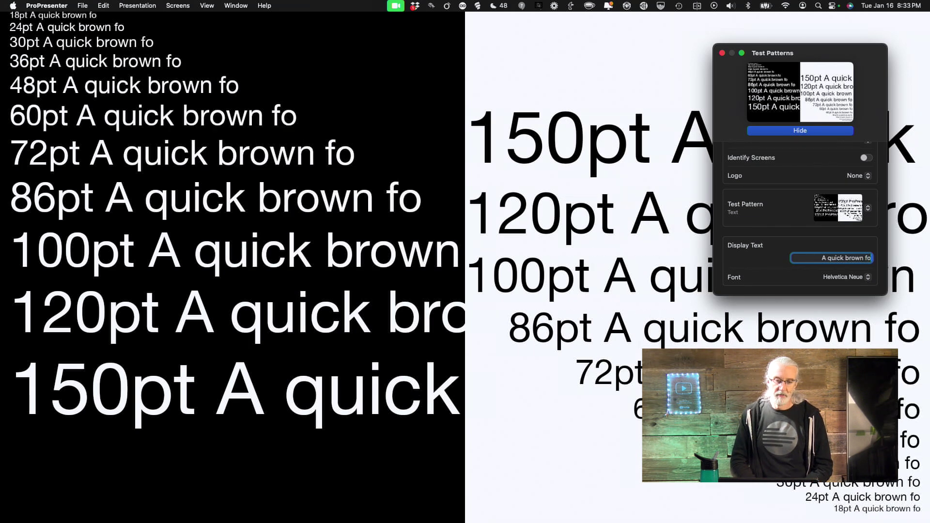
type("x ju")
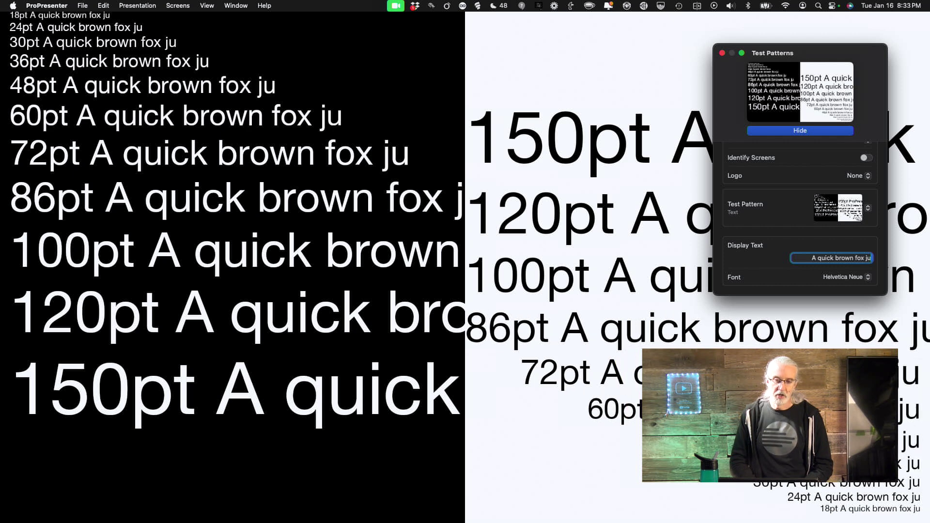
type("mped o")
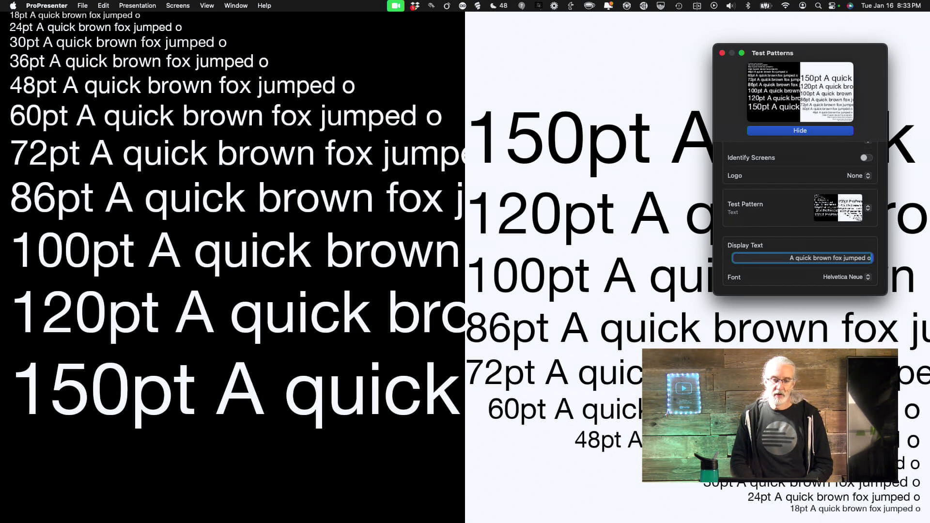
type("ver the l")
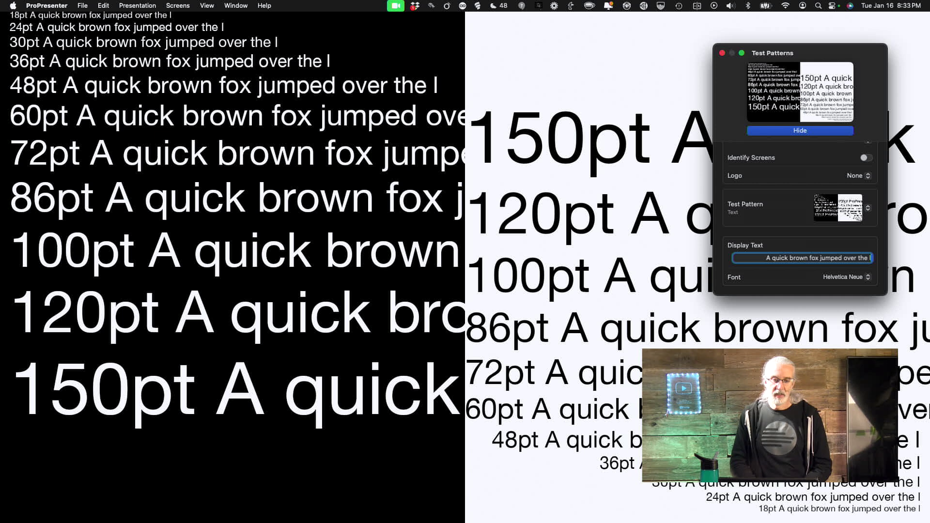
type("azy do")
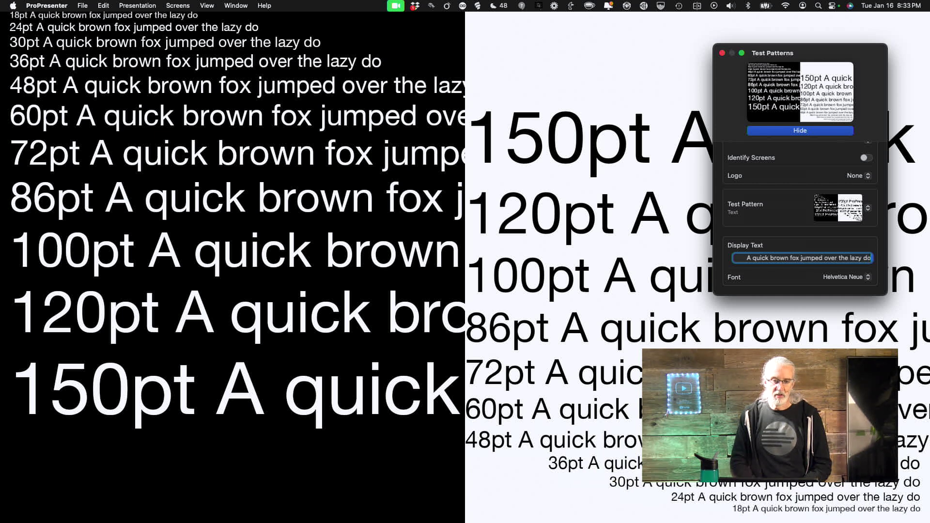
type("g.")
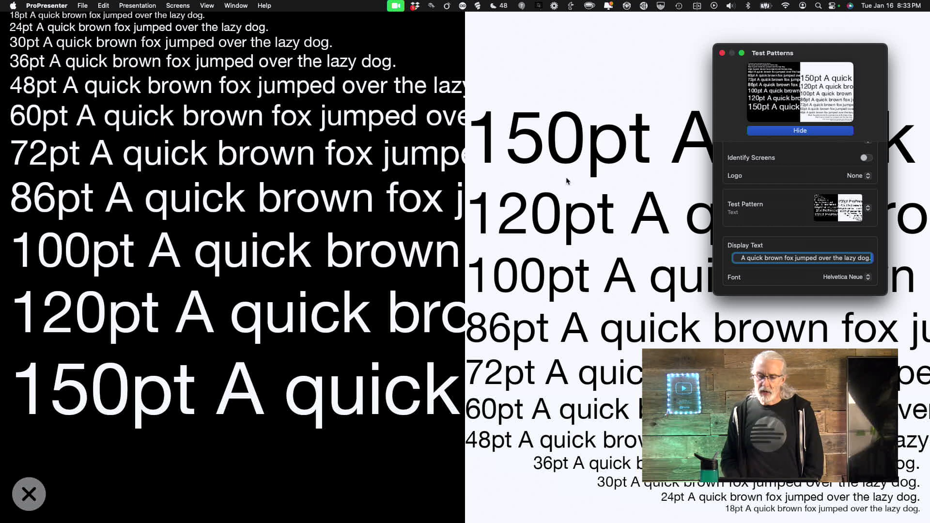
Step: Set the test pattern's font to CMG Sans Regular
left_click(848, 278)
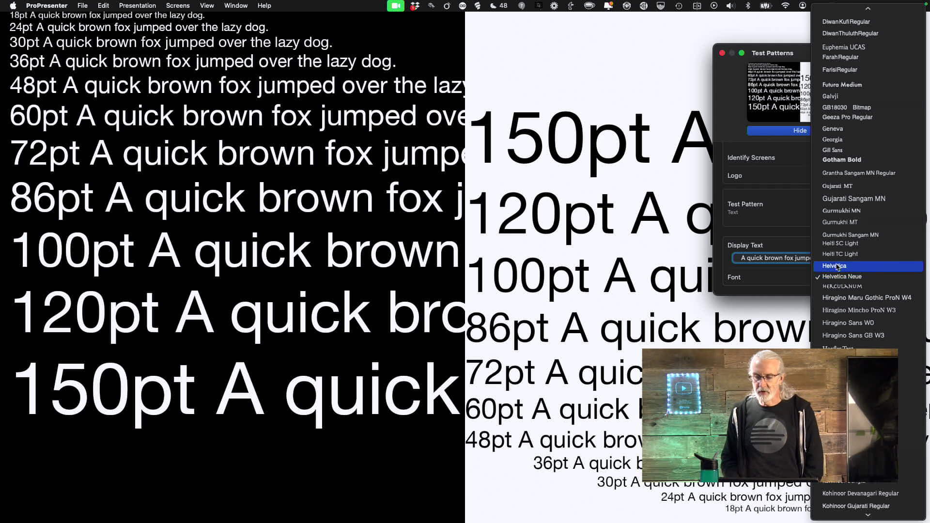
scroll(839, 264, "up", 10)
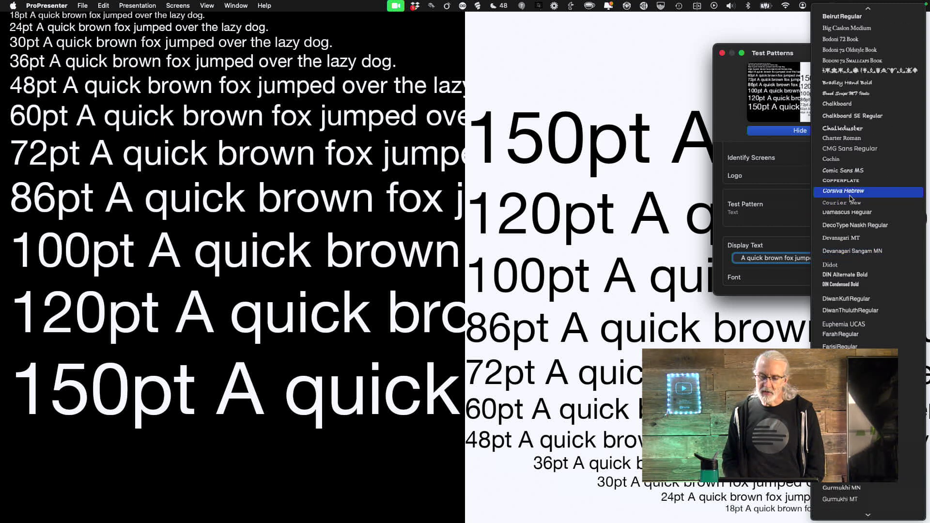
left_click(827, 151)
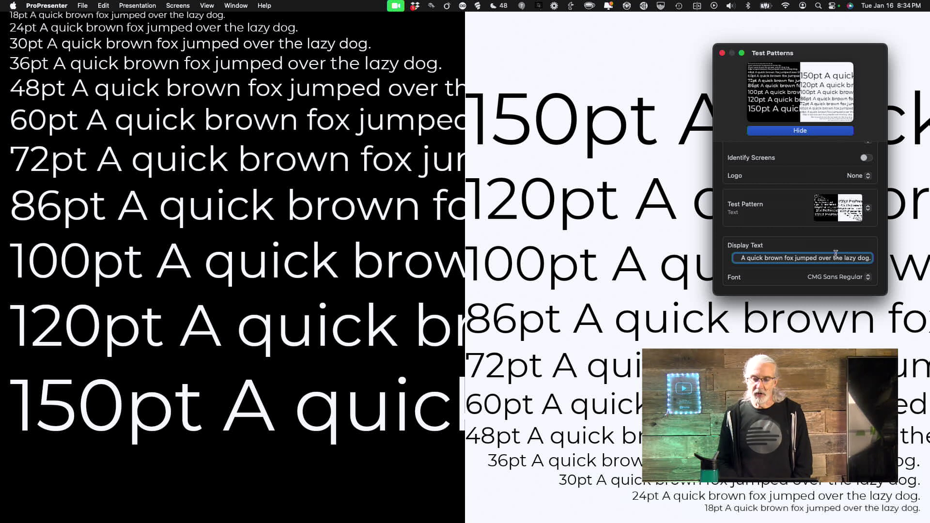
Step: Keep the Text pattern and change its font to Times New Roman
left_click(870, 209)
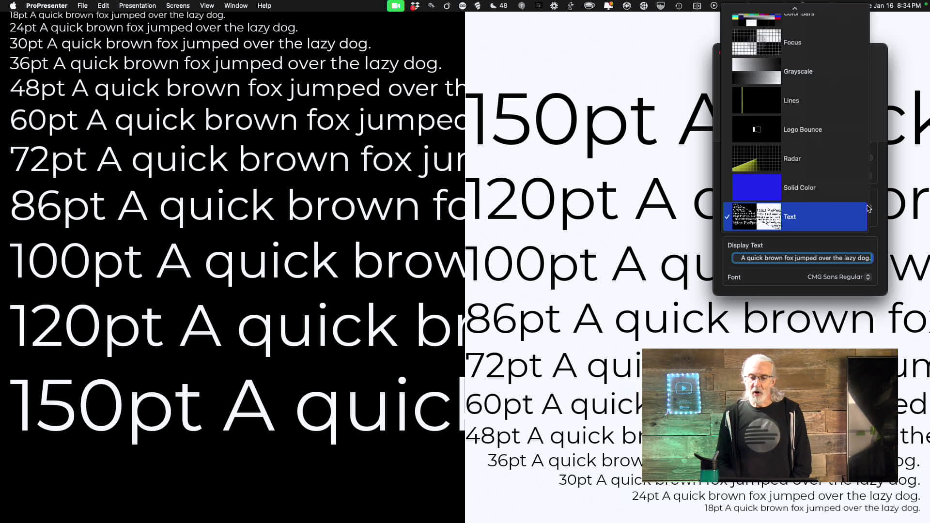
left_click(883, 217)
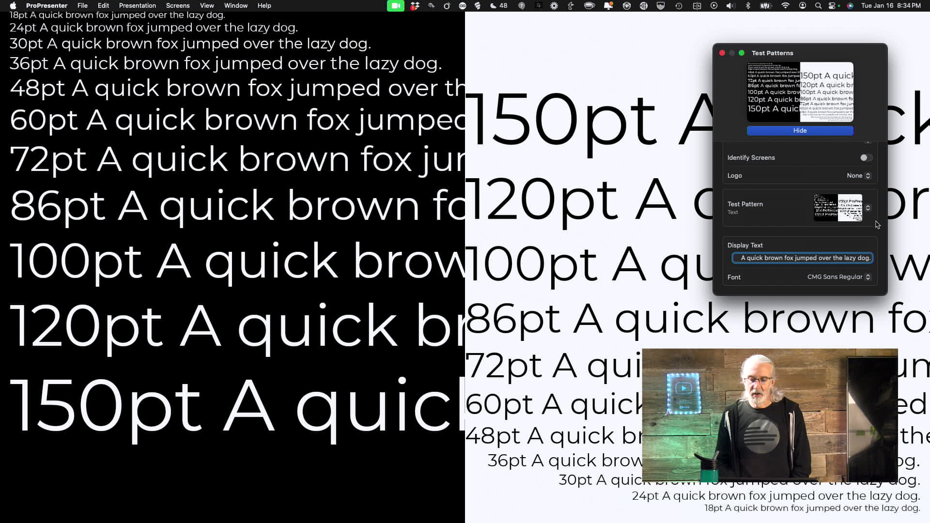
left_click(867, 277)
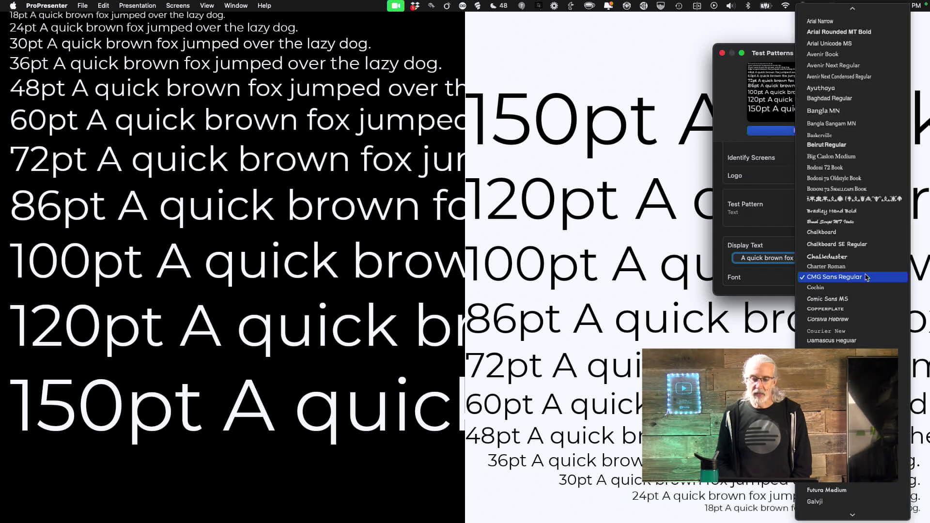
scroll(867, 277, "down", 10)
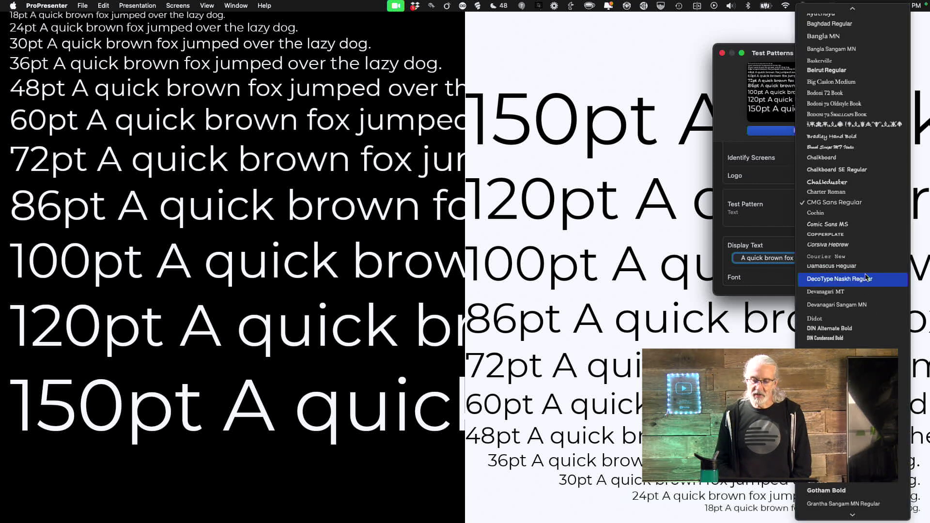
scroll(867, 277, "down", 10)
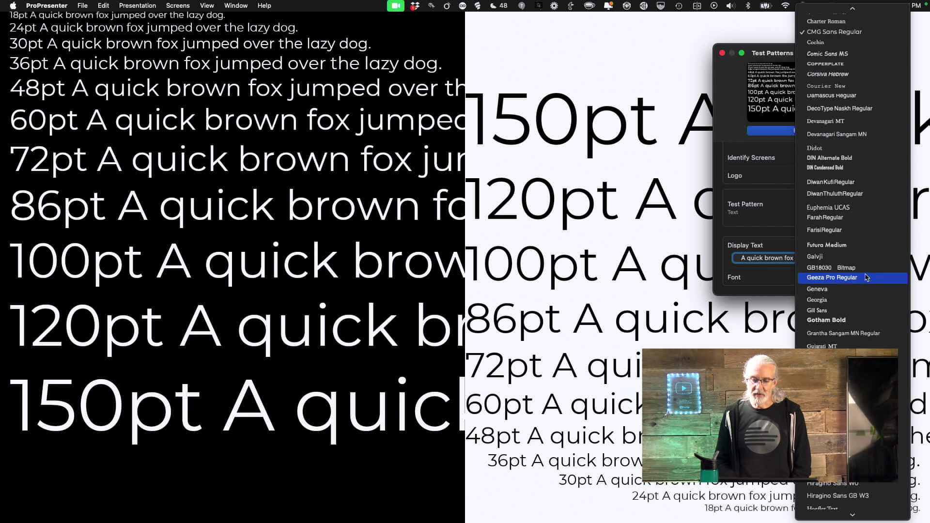
scroll(866, 277, "down", 5)
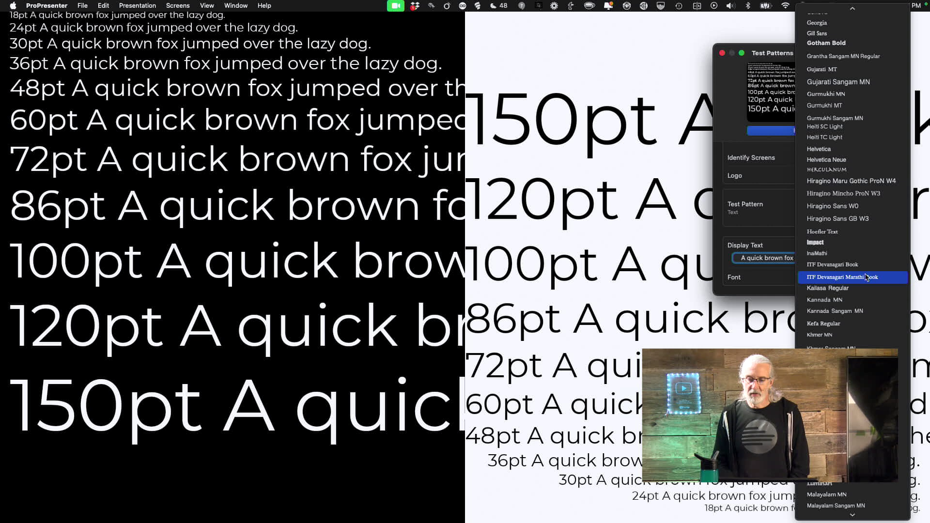
scroll(866, 277, "down", 20)
scroll(867, 277, "down", 8)
scroll(867, 277, "down", 3)
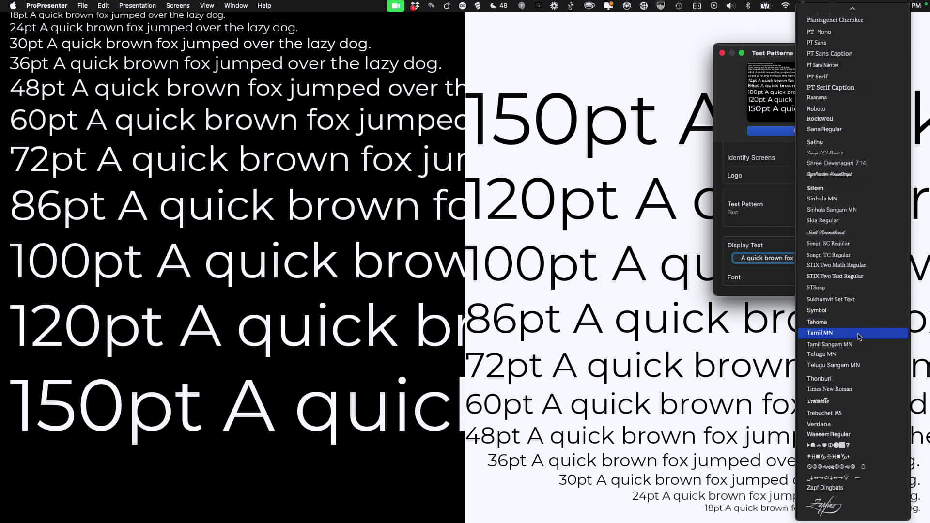
left_click(852, 396)
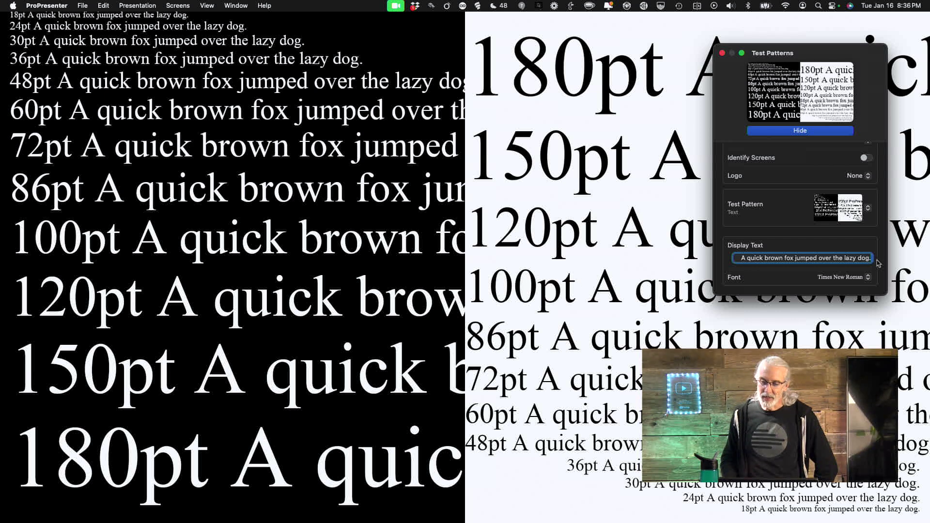
Step: Switch the test pattern's font back to CMG Sans Regular
left_click(869, 277)
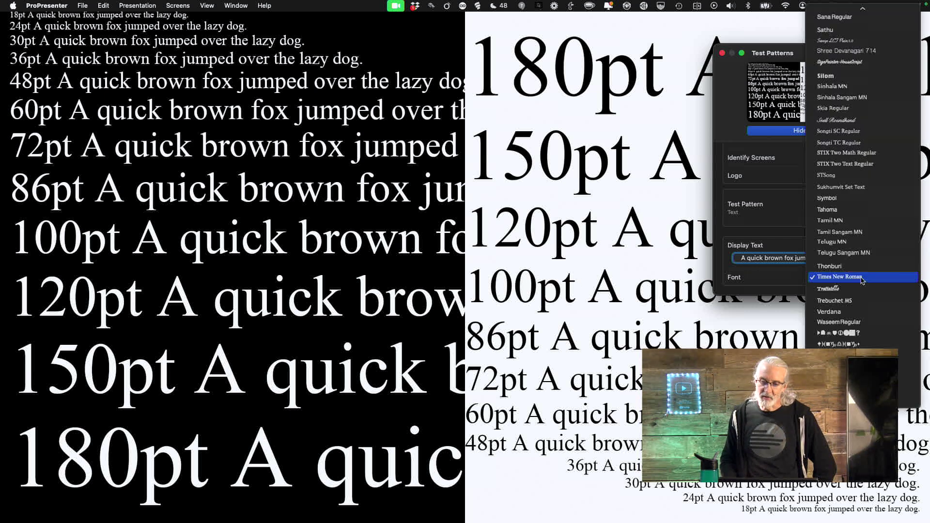
scroll(870, 138, "up", 10)
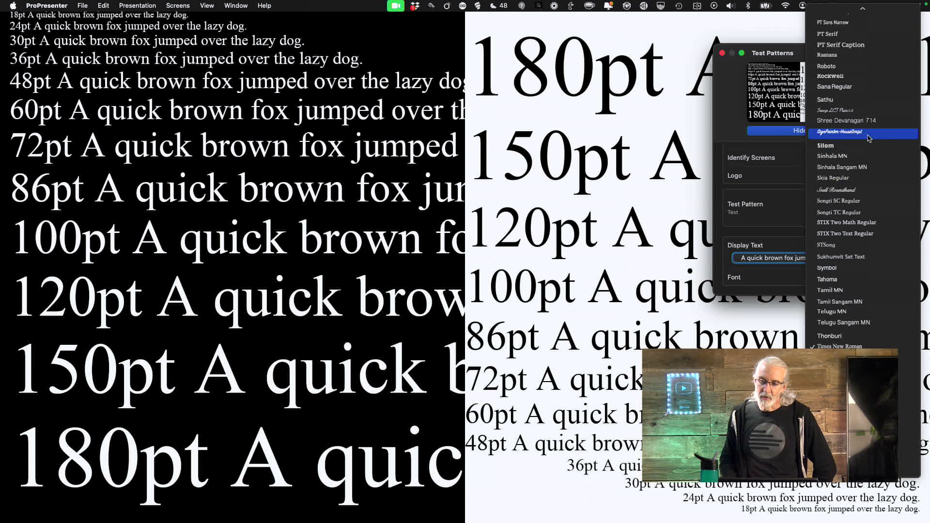
scroll(870, 137, "up", 15)
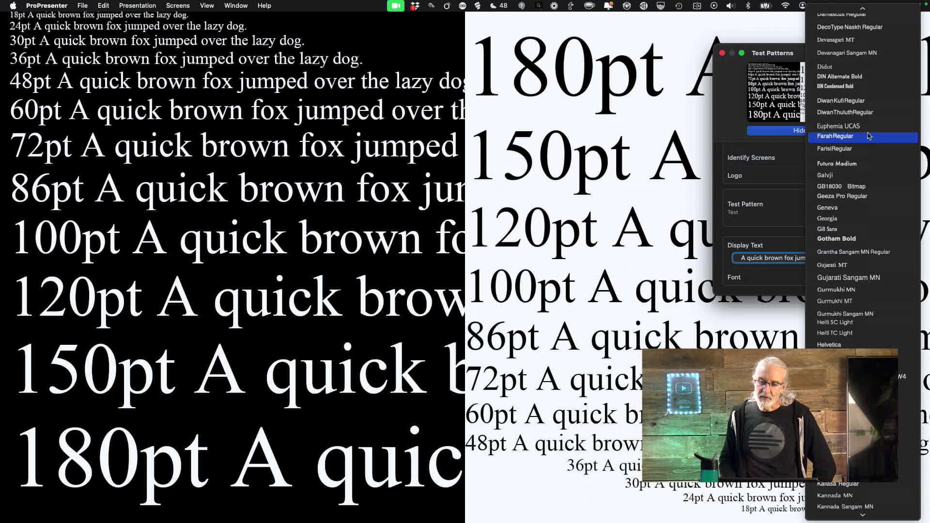
scroll(867, 131, "up", 12)
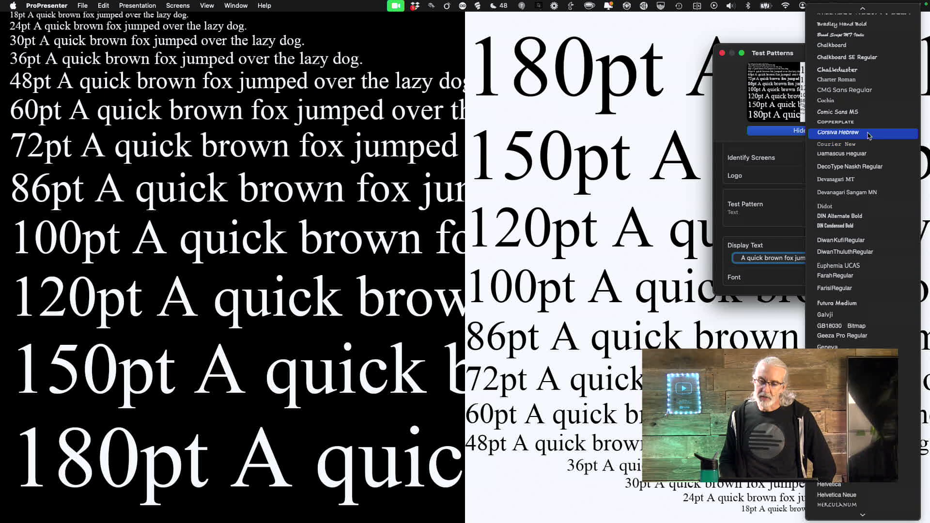
left_click(862, 91)
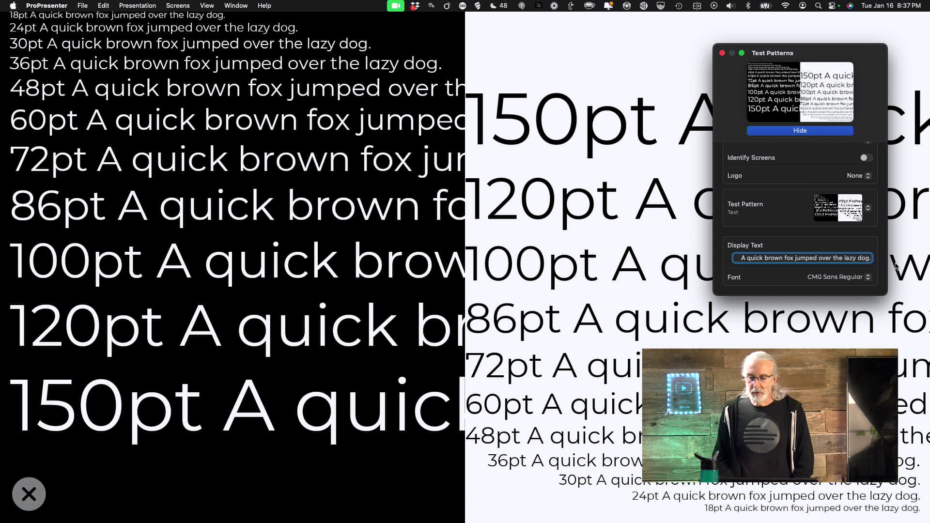
Step: Change the final word of the test pattern's display text to "dogs" and close the test pattern settings
left_click(869, 257)
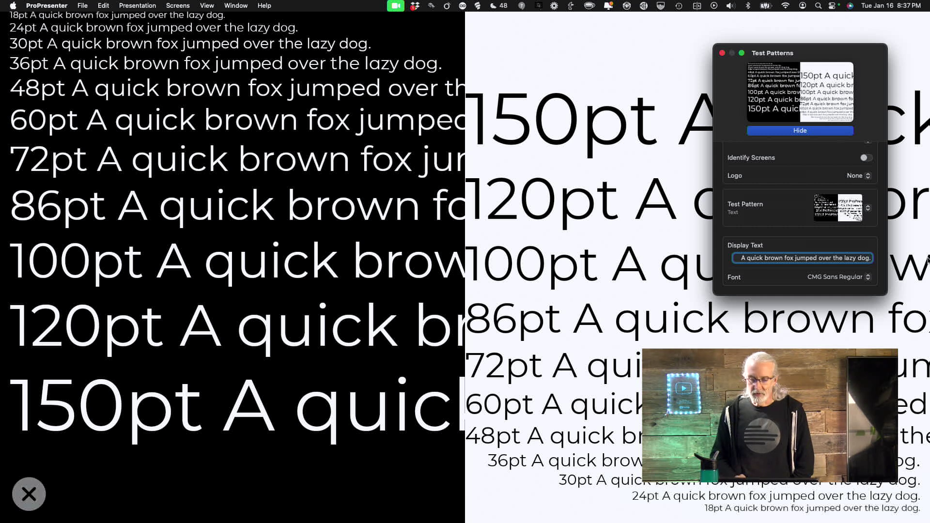
type("s")
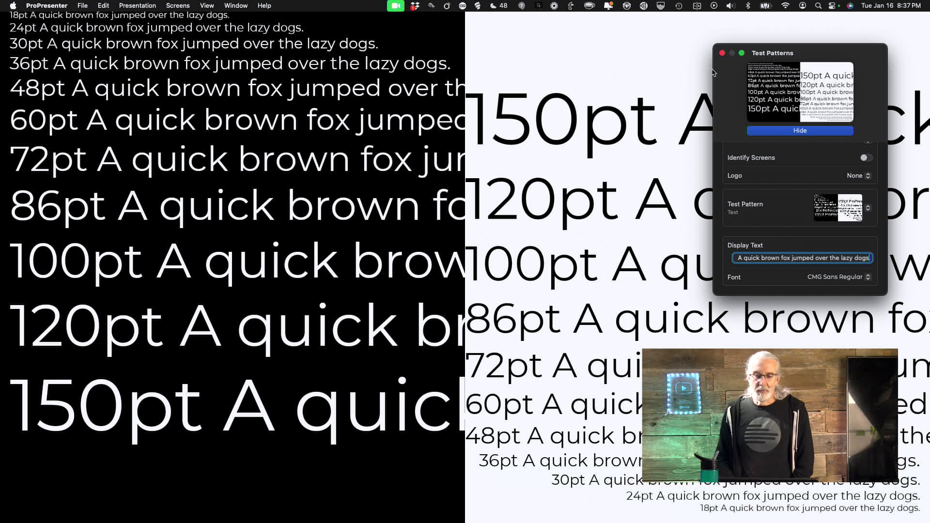
left_click(722, 53)
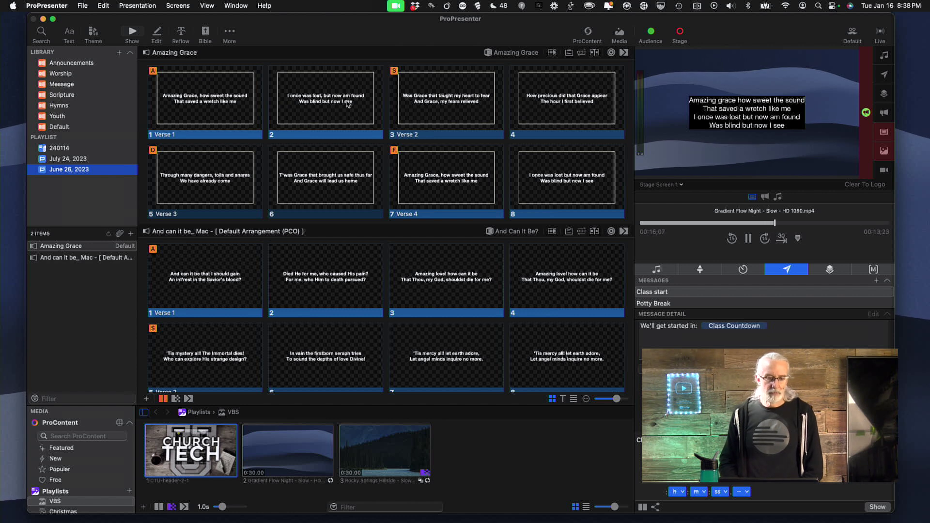
Step: Open the song "Amazing Grace (My Chains Are Gone)" from the 240114 playlist
scroll(347, 103, "down", 2)
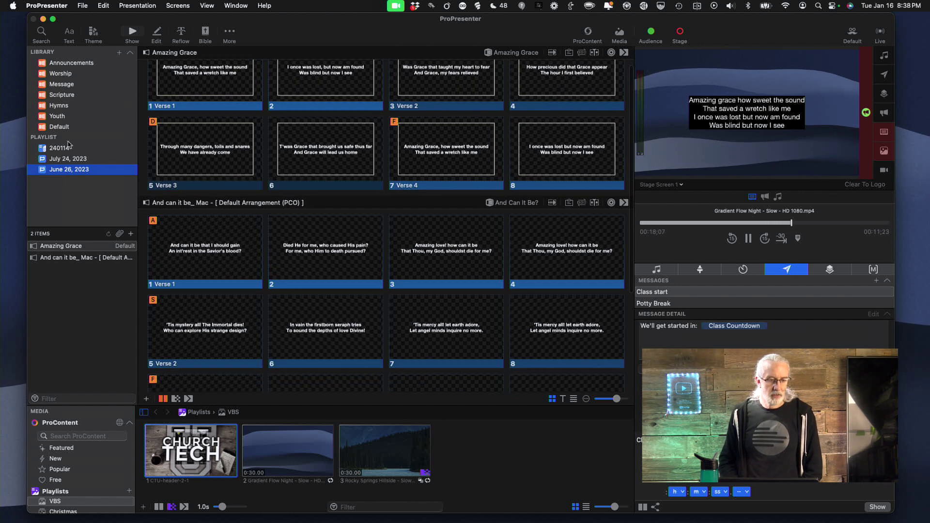
left_click(59, 148)
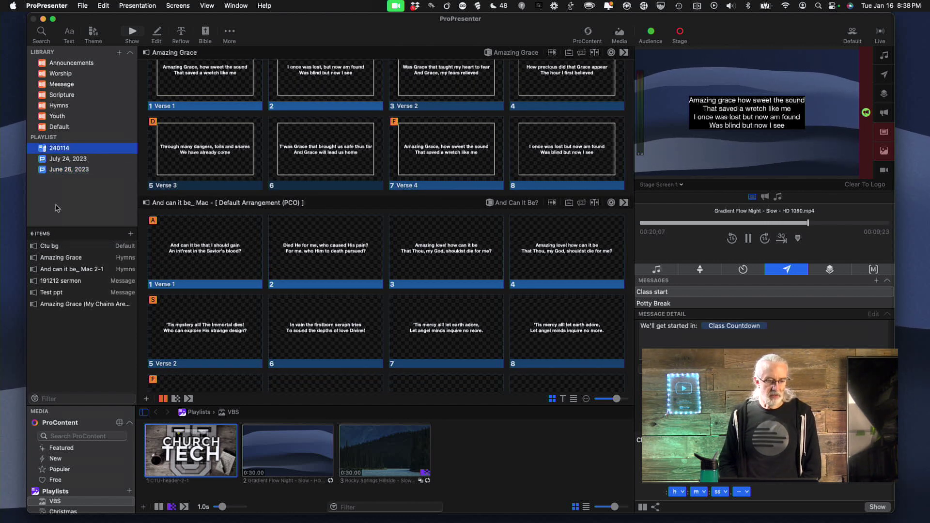
left_click(64, 304)
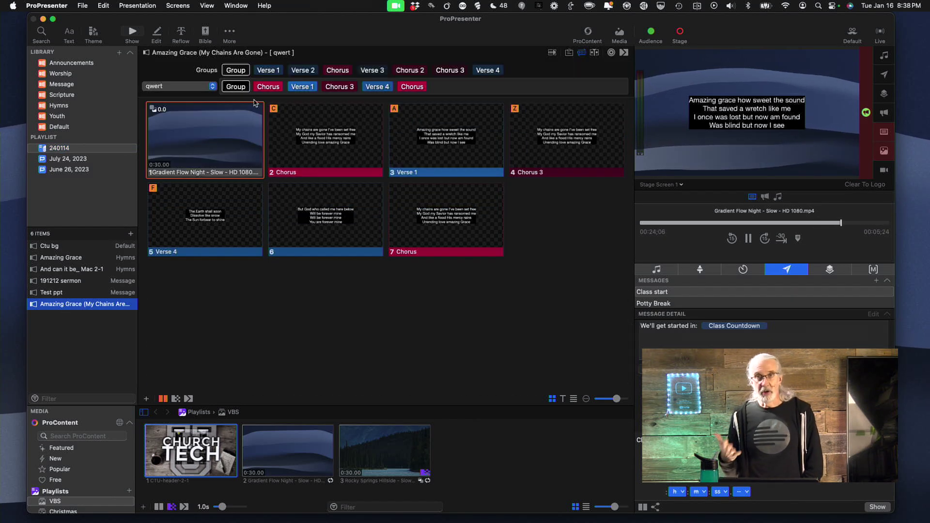
Step: Merge the two Verse 4 slides into one in the Reflow editor and show the combined slide live
left_click(181, 32)
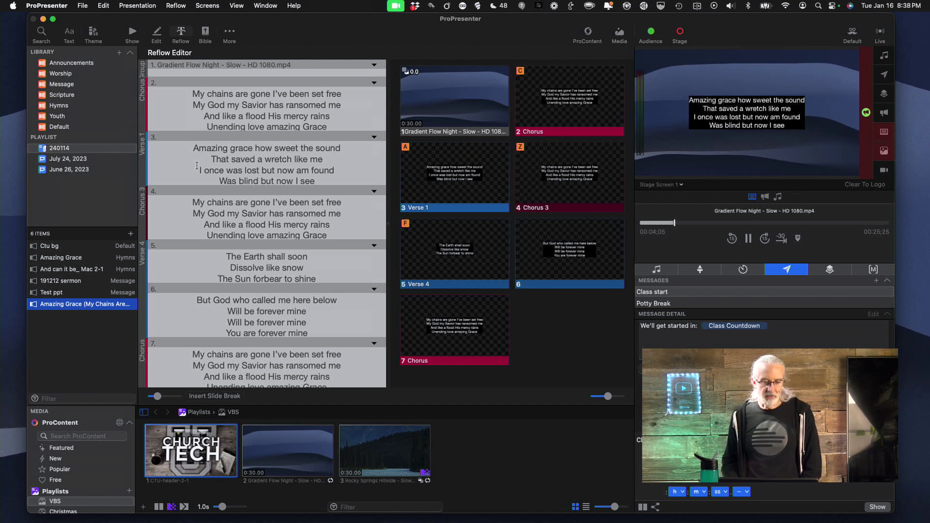
left_click(196, 300)
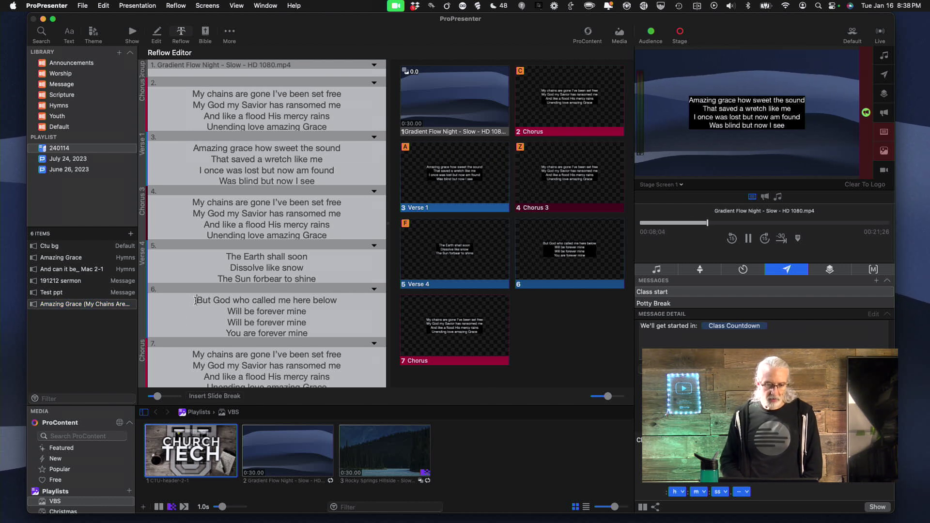
key("BackSpace")
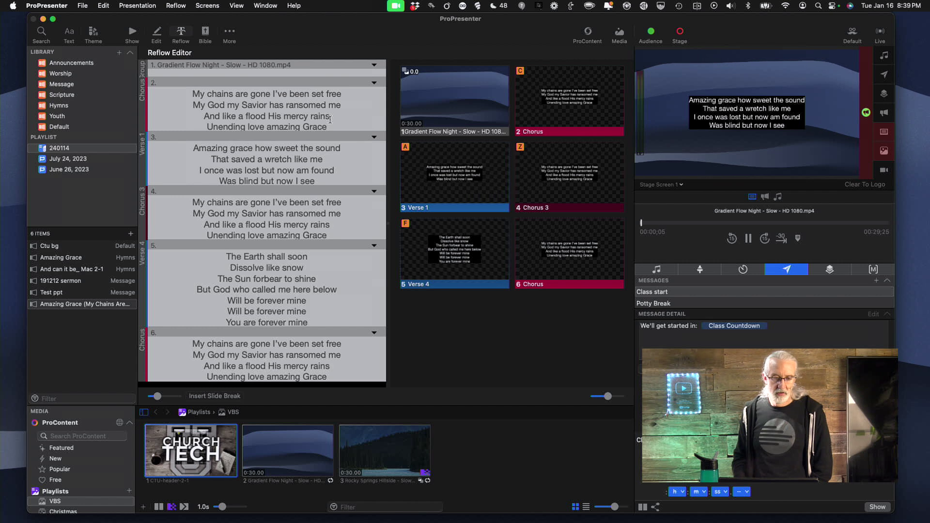
left_click(136, 32)
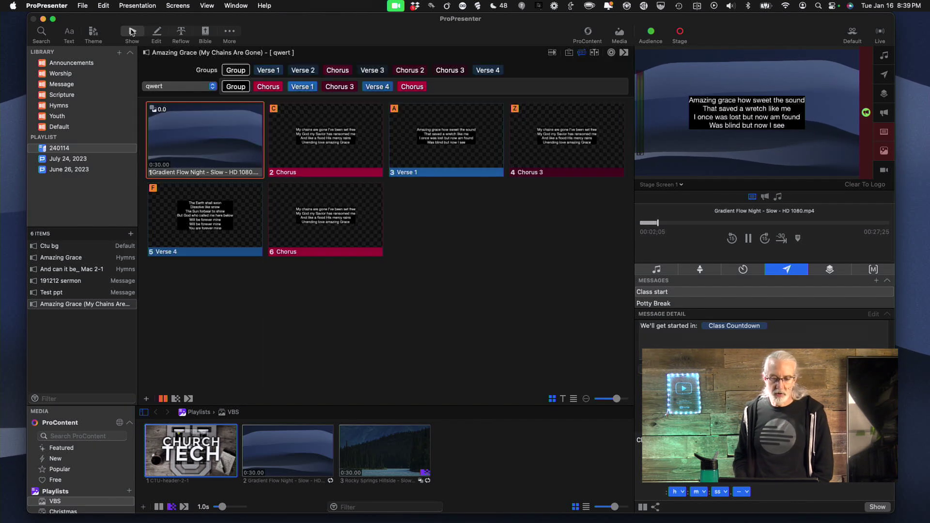
left_click(224, 204)
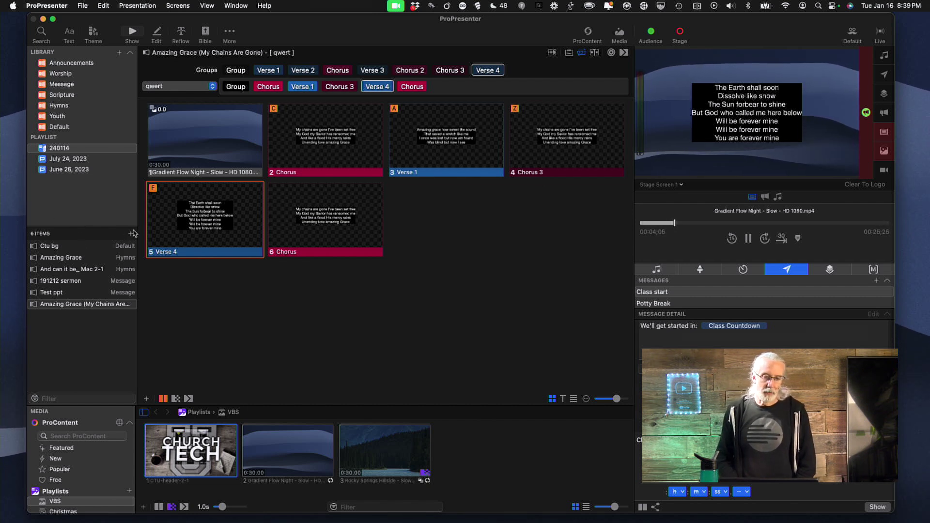
Step: Split Verse 4 before "But God who called me here below" using a Reflow slide break, and show its first slide live
left_click(181, 34)
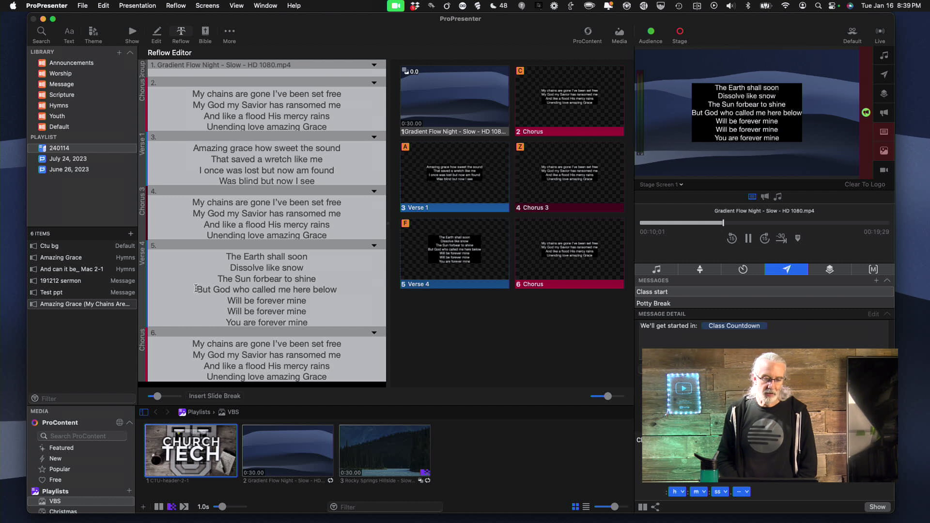
left_click(204, 396)
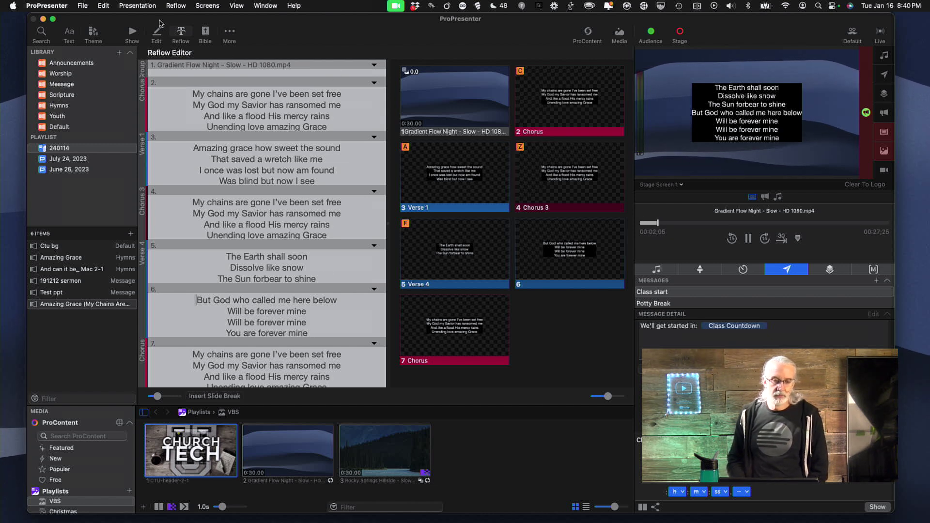
left_click(132, 32)
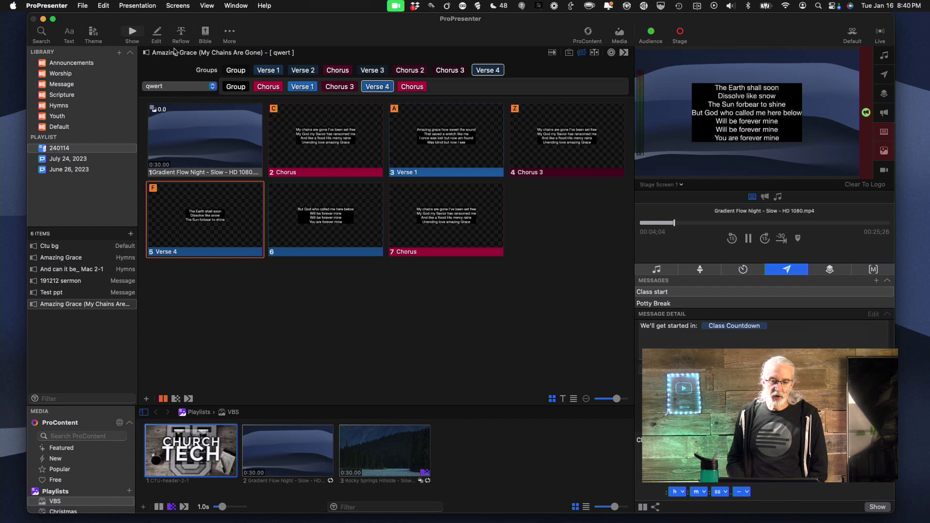
left_click(207, 214)
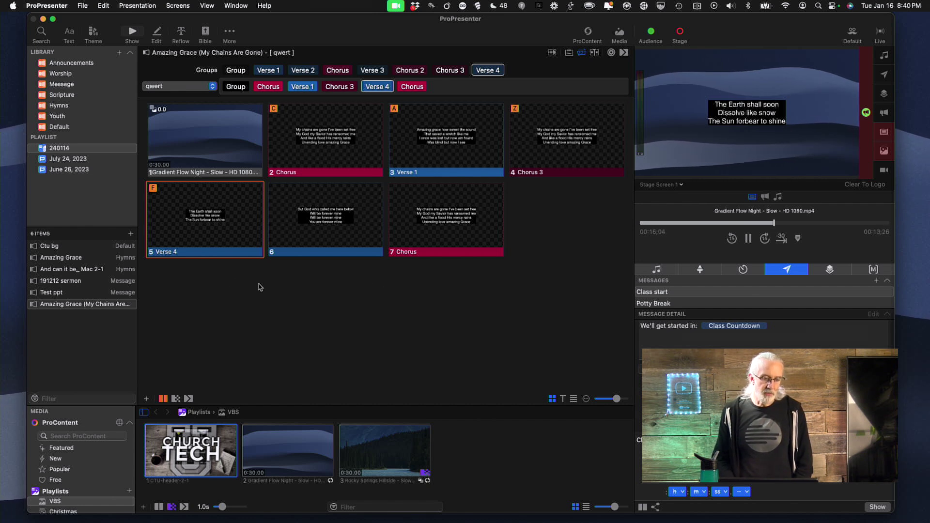
Step: Show slide 3 of "And can it be_ Mac 2-1" live and turn off the audience output
left_click(95, 270)
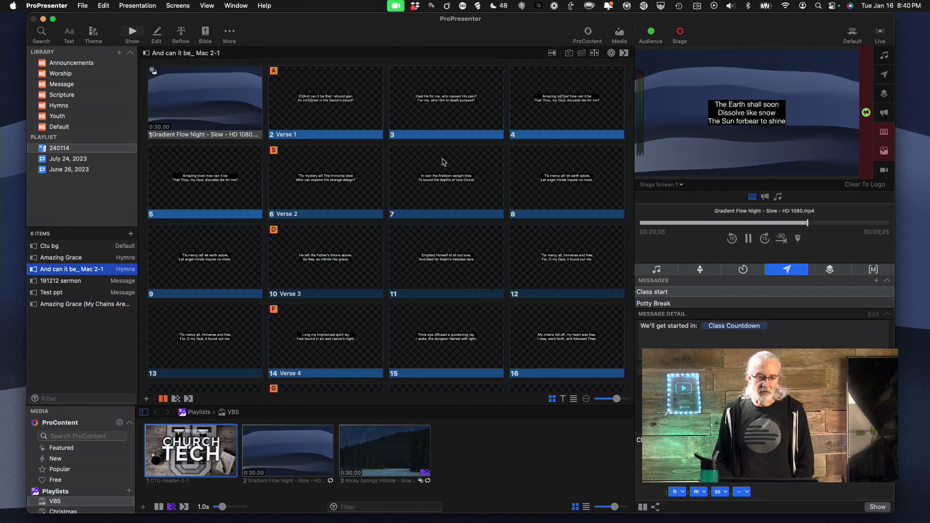
left_click(439, 107)
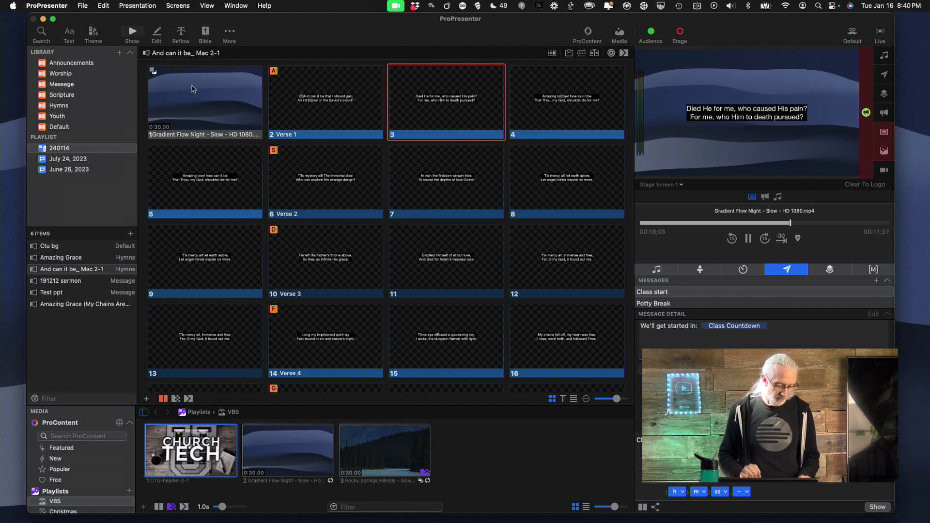
scroll(470, 257, "down", 1)
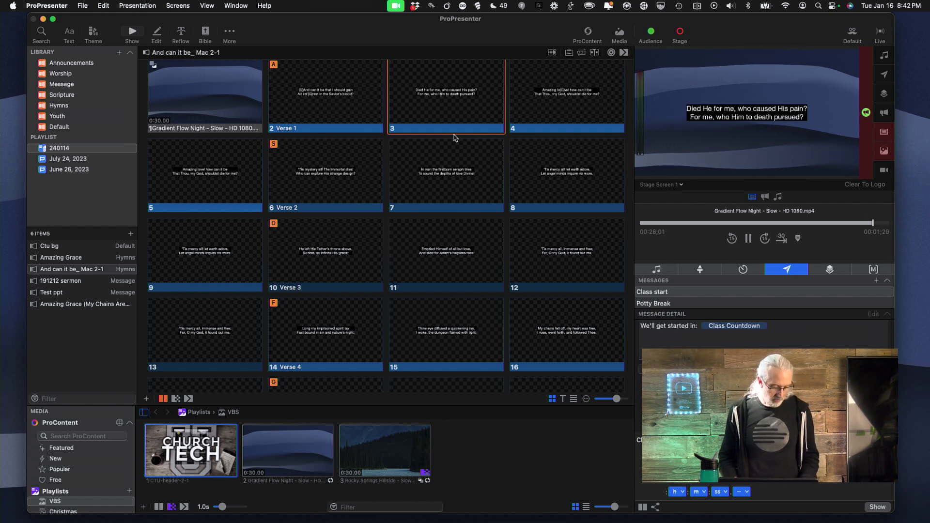
key("super+1")
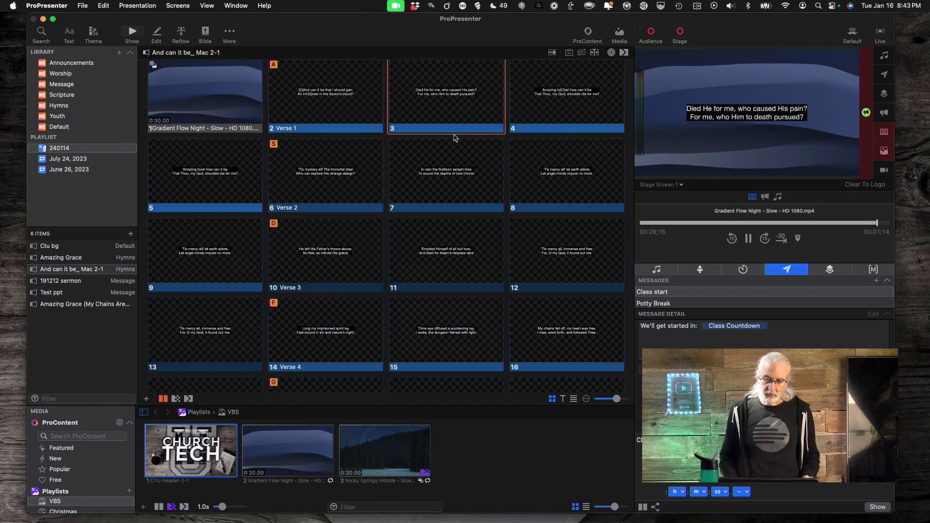
Step: Increase the lyric text on slide 3 to font size 80 and show the edited slide live
right_click(463, 88)
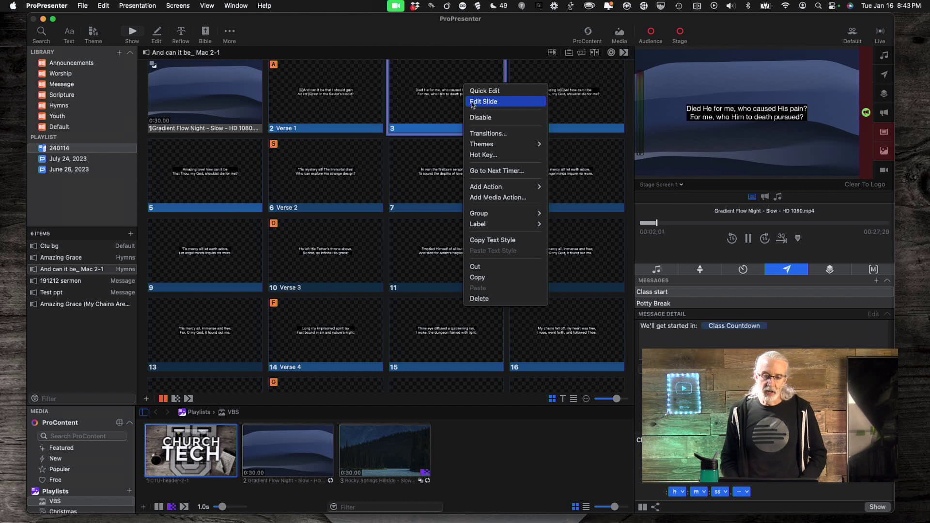
left_click(473, 104)
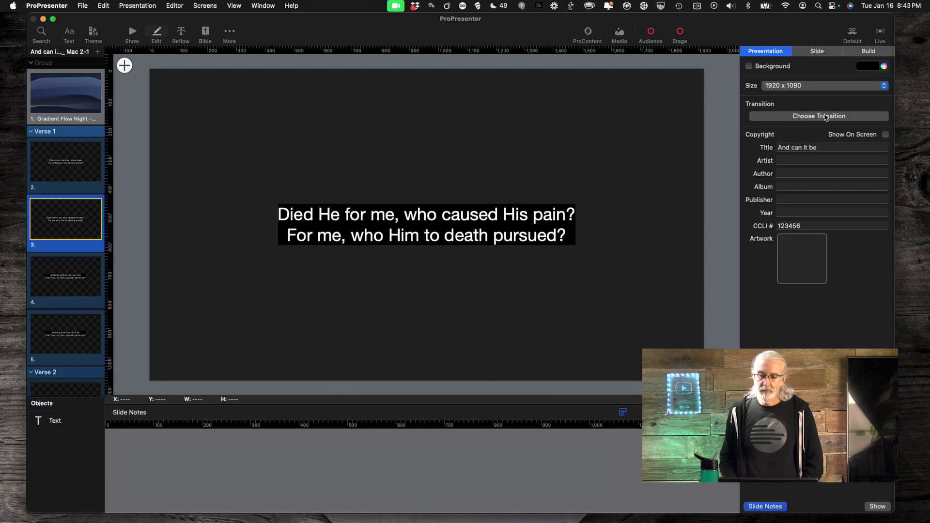
left_click(557, 226)
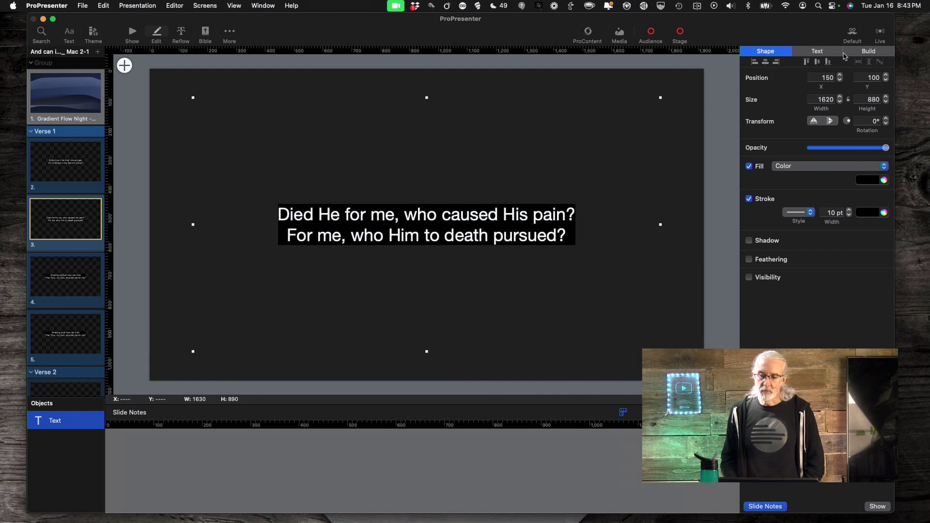
left_click(818, 51)
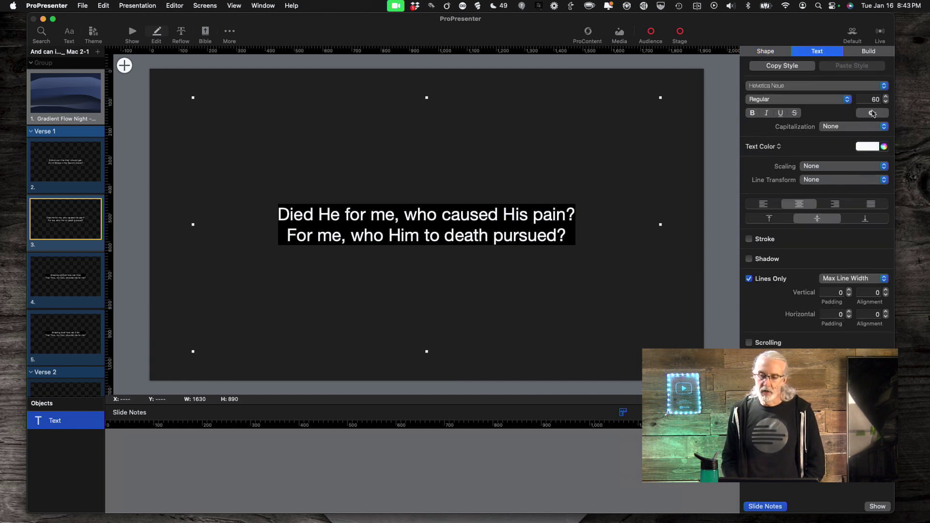
left_click_drag(886, 99, 886, 98)
left_click(886, 102)
left_click(886, 103)
left_click(885, 103)
left_click(886, 102)
left_click(886, 102)
left_click(886, 102)
left_click(886, 102)
left_click(886, 102)
left_click(885, 103)
left_click(886, 102)
left_click(886, 102)
left_click(886, 103)
left_click(885, 103)
left_click(886, 102)
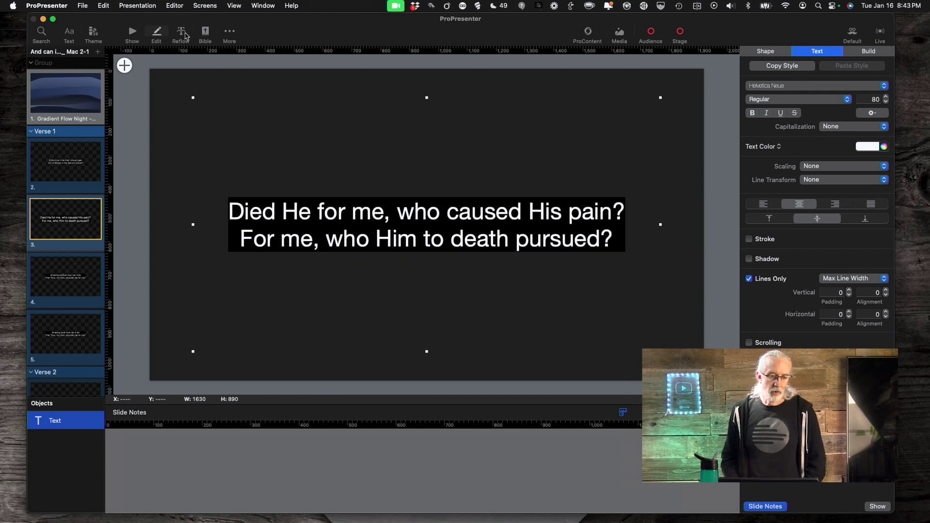
left_click(133, 32)
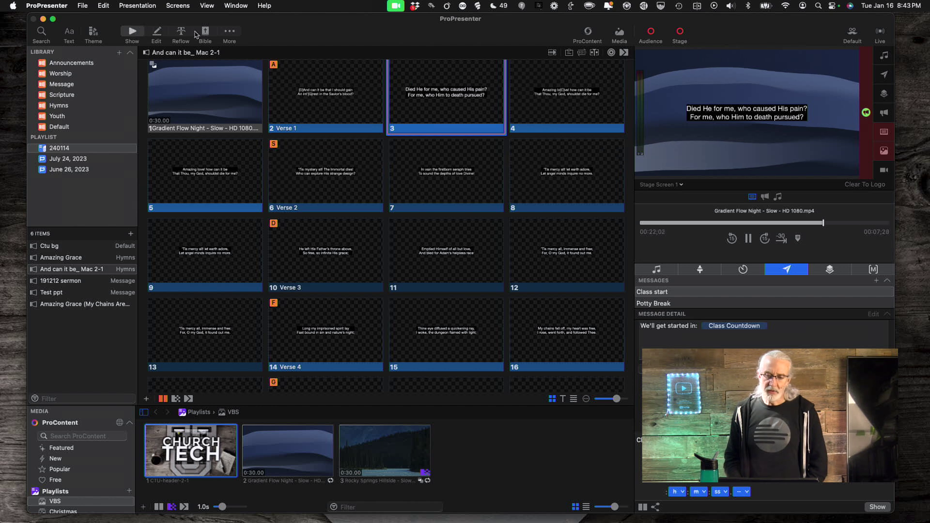
left_click(468, 99)
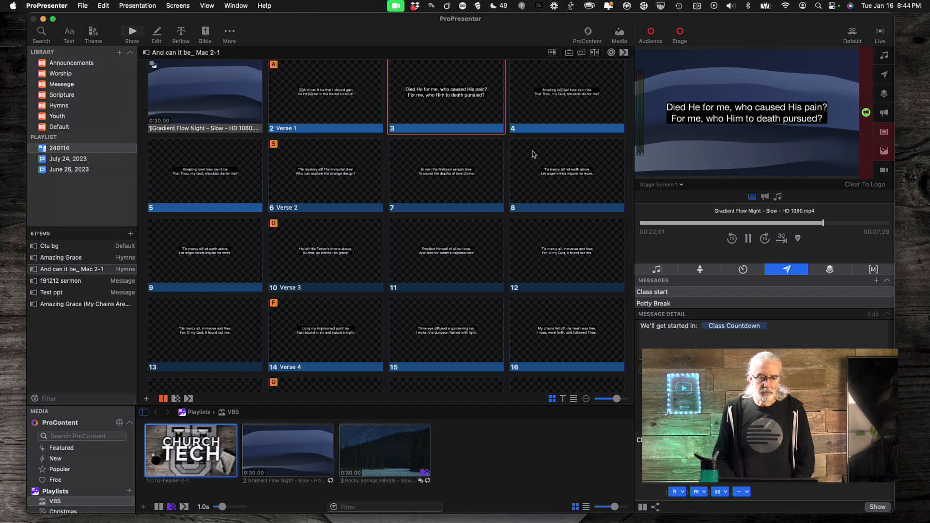
Step: Change the font of the lyric text on slide 3 to CMG Sans and show the slide live again
right_click(426, 99)
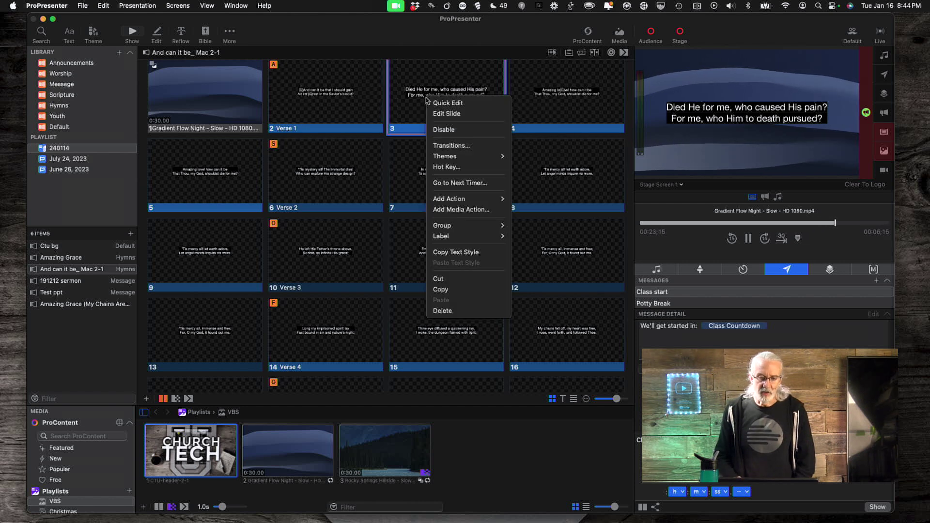
left_click(444, 114)
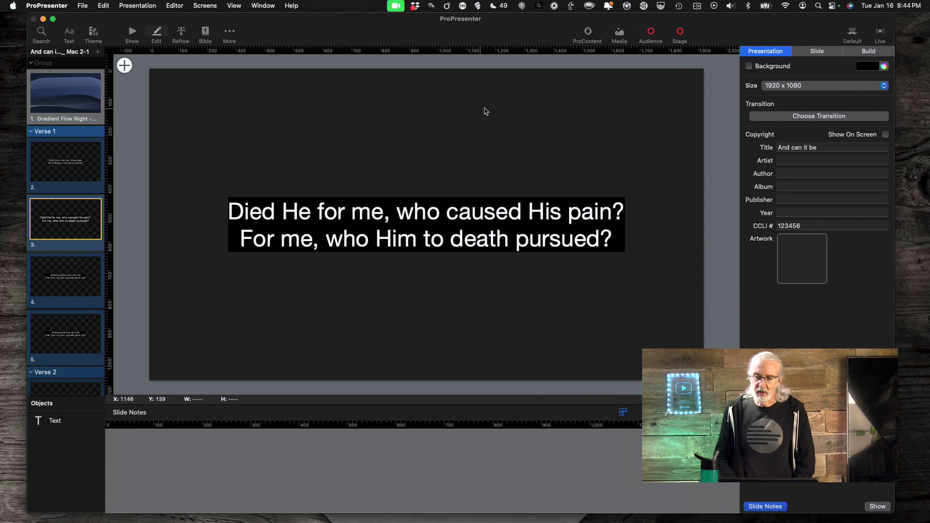
left_click(822, 51)
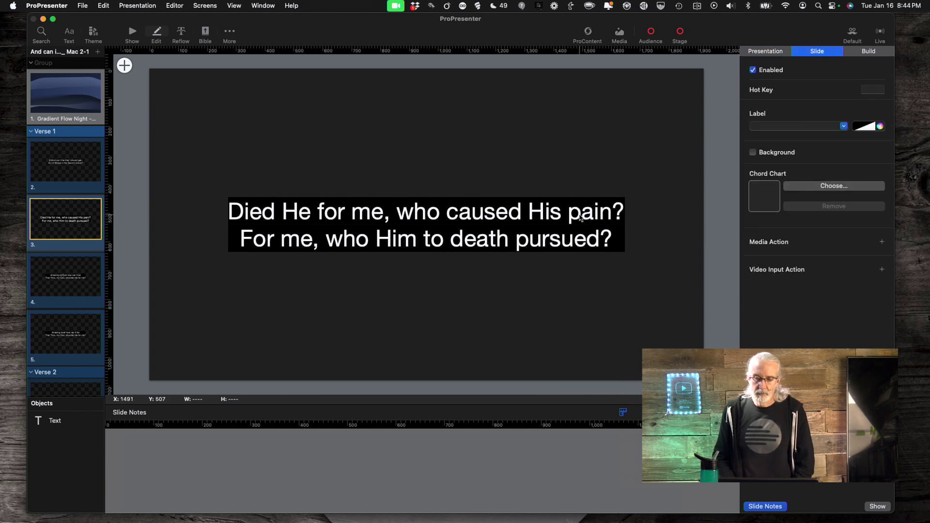
left_click(581, 218)
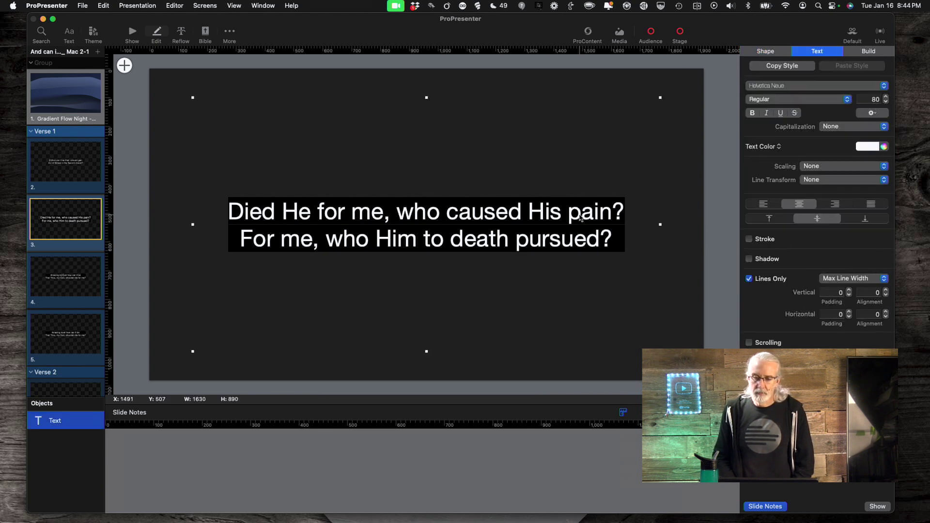
left_click(831, 85)
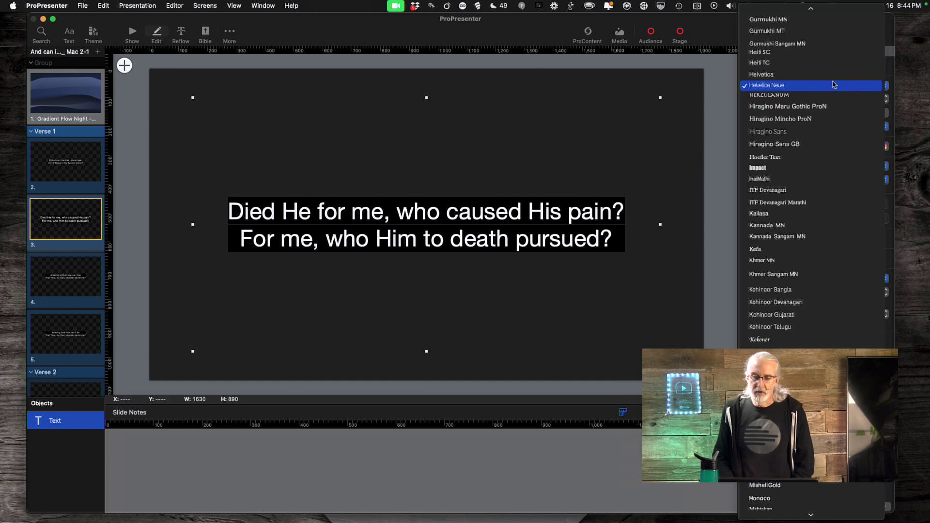
scroll(823, 82, "up", 15)
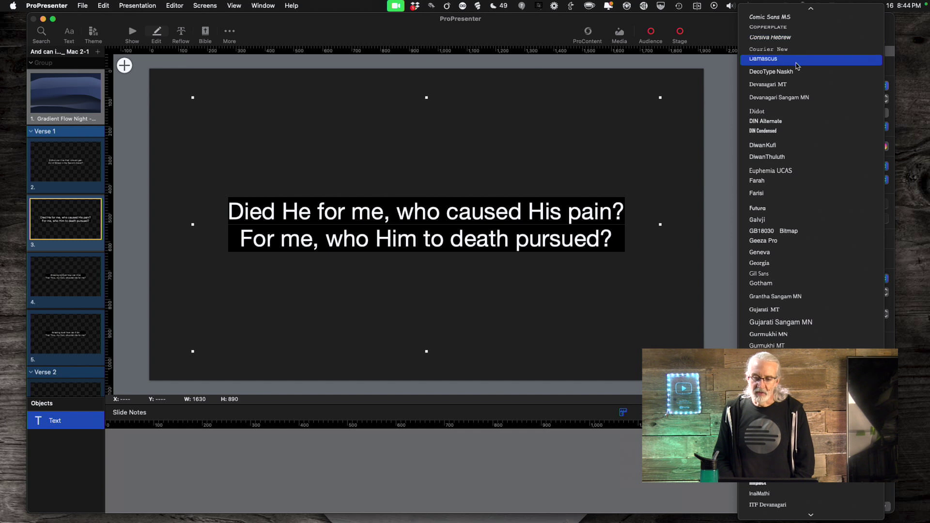
scroll(797, 68, "up", 5)
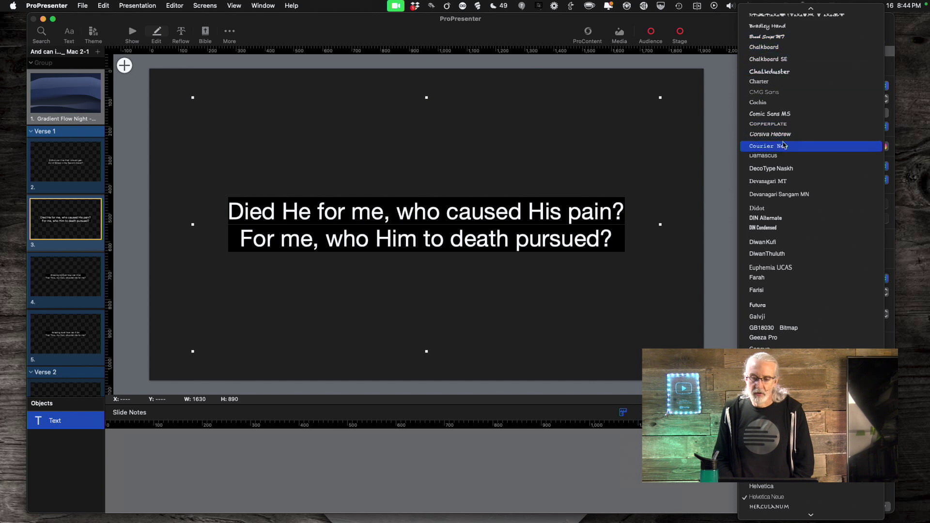
left_click(781, 96)
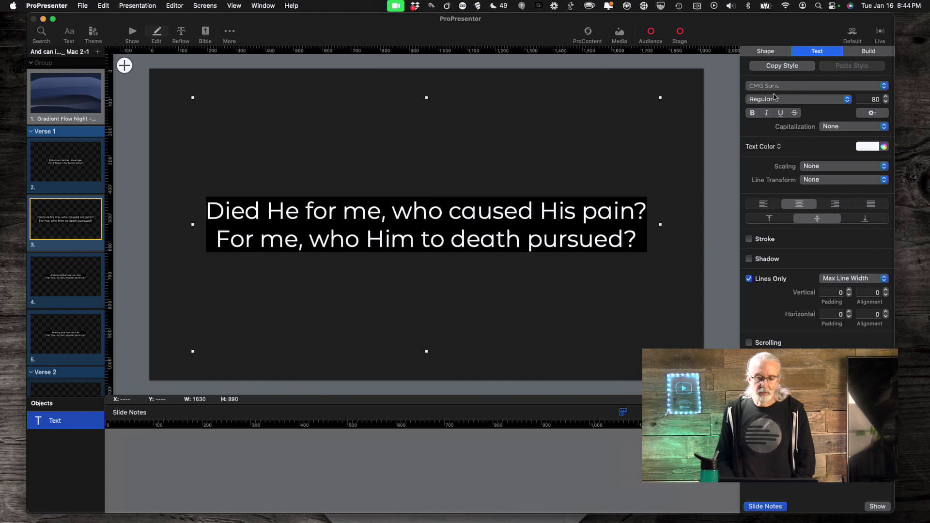
left_click(132, 32)
left_click(449, 97)
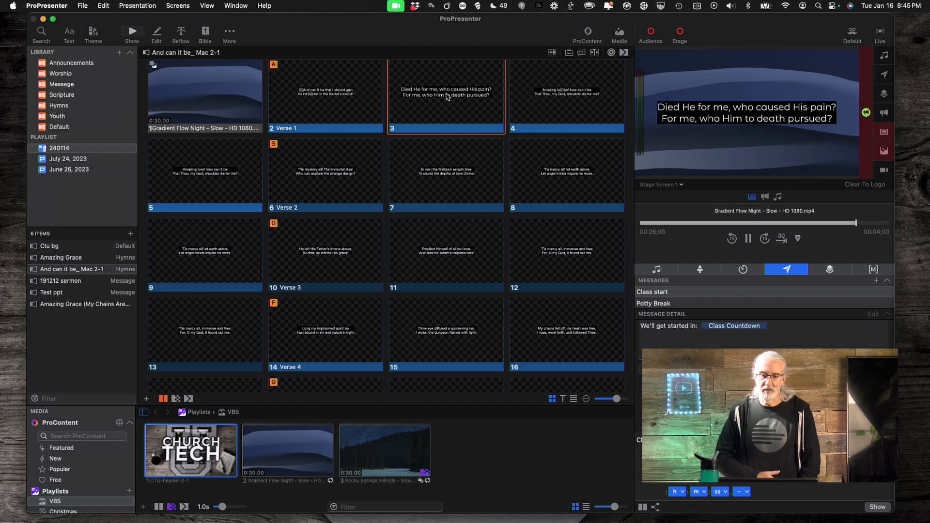
scroll(448, 97, "up", 3)
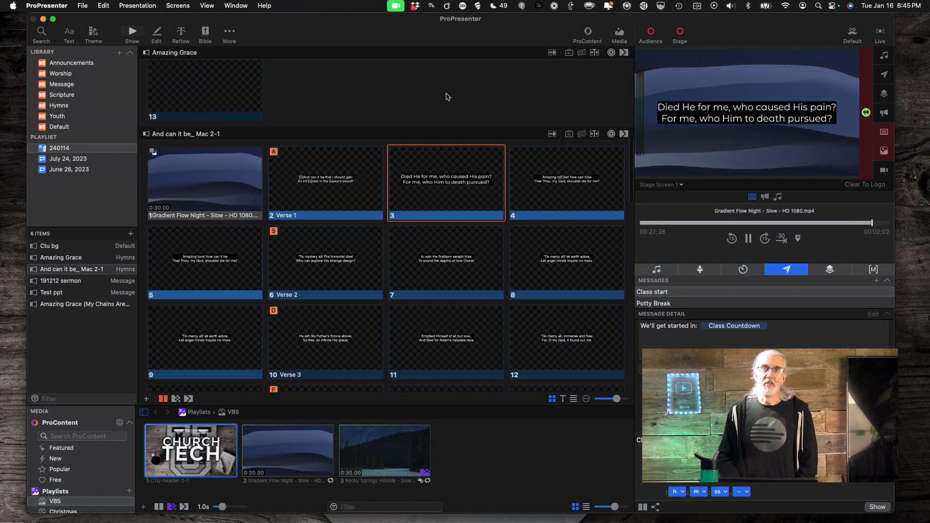
scroll(453, 82, "down", 2)
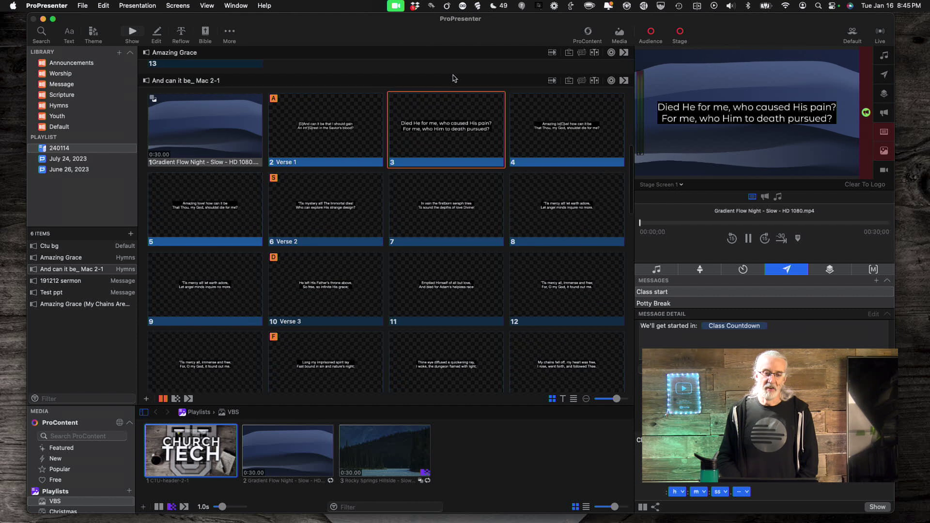
scroll(454, 78, "down", 1)
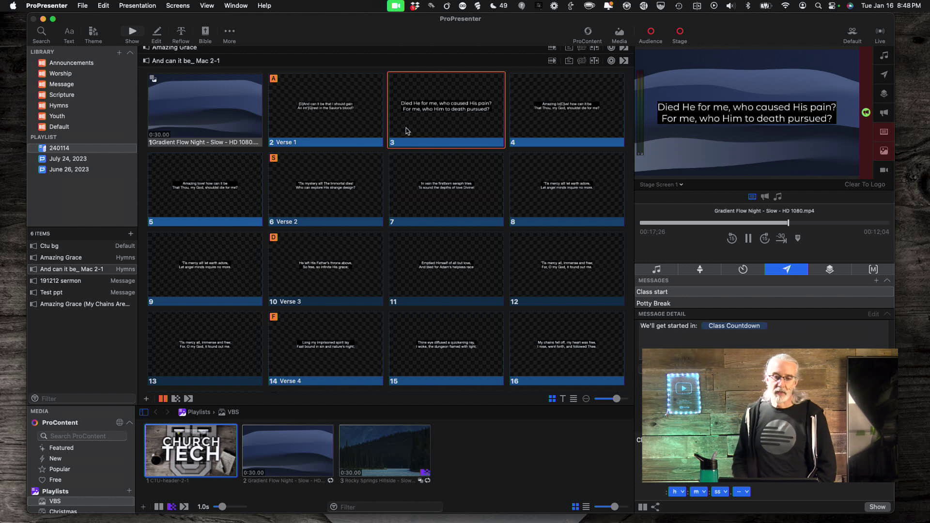
Step: Save the formatting of slide 3 in "And can it be_ Mac 2-1" as a new theme named "CMG Sans 80"
right_click(442, 114)
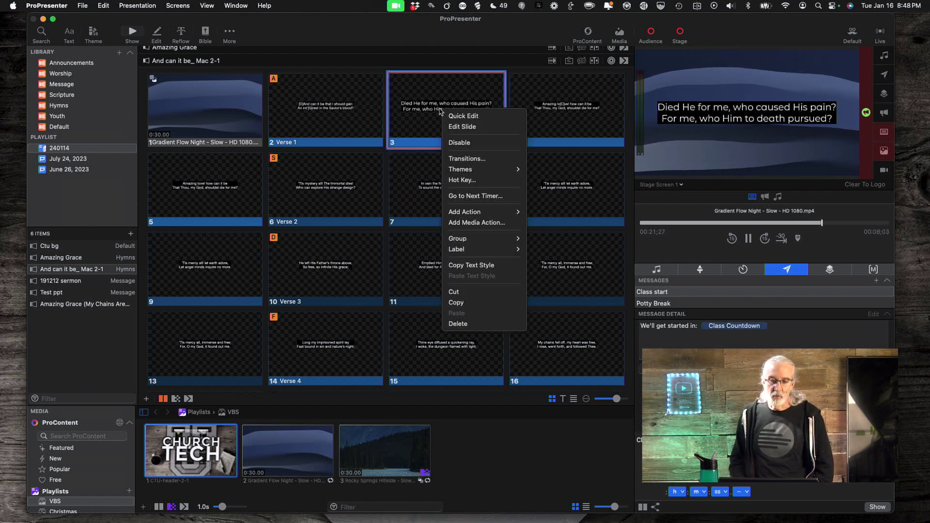
mouse_move(485, 169)
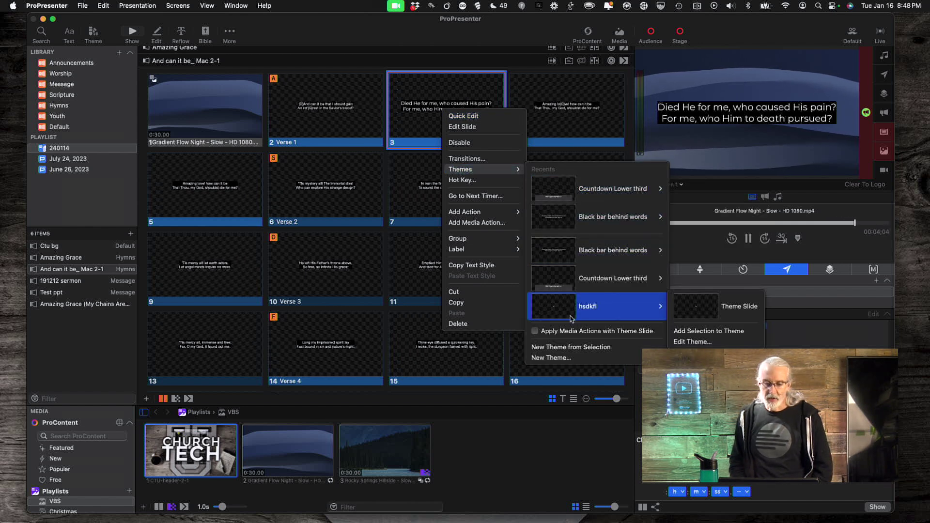
left_click(563, 352)
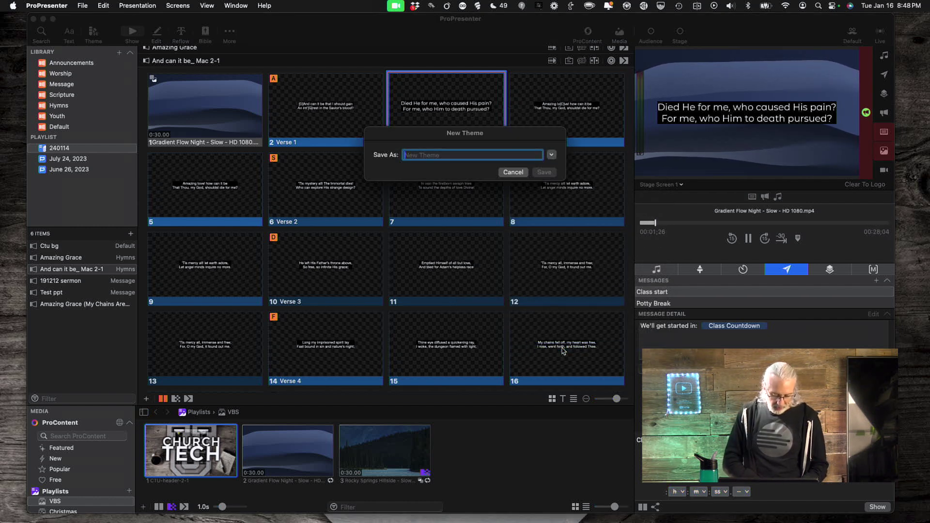
type("CMG")
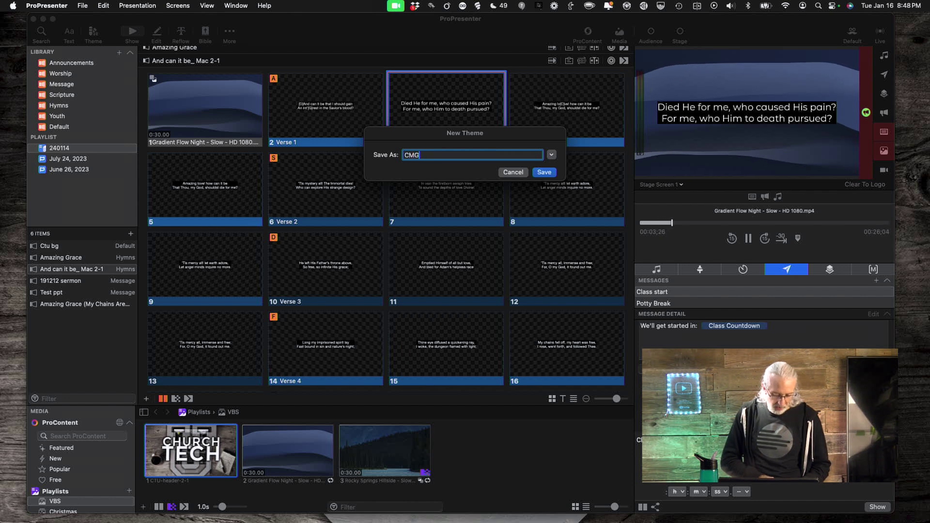
type(" Sa")
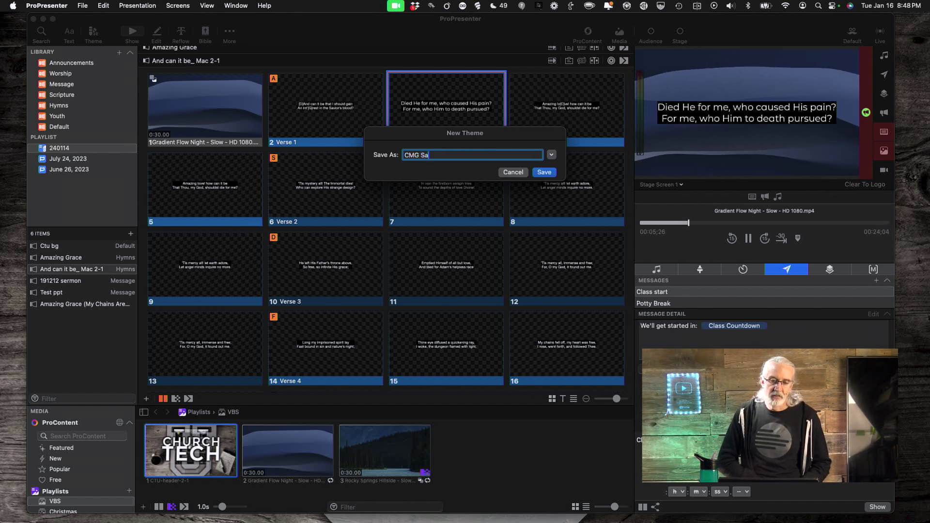
type("ns")
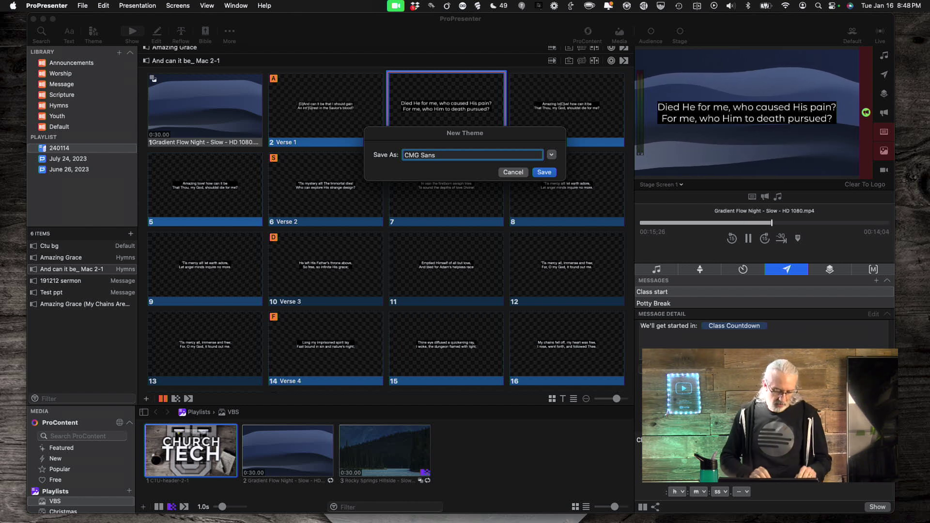
type("80")
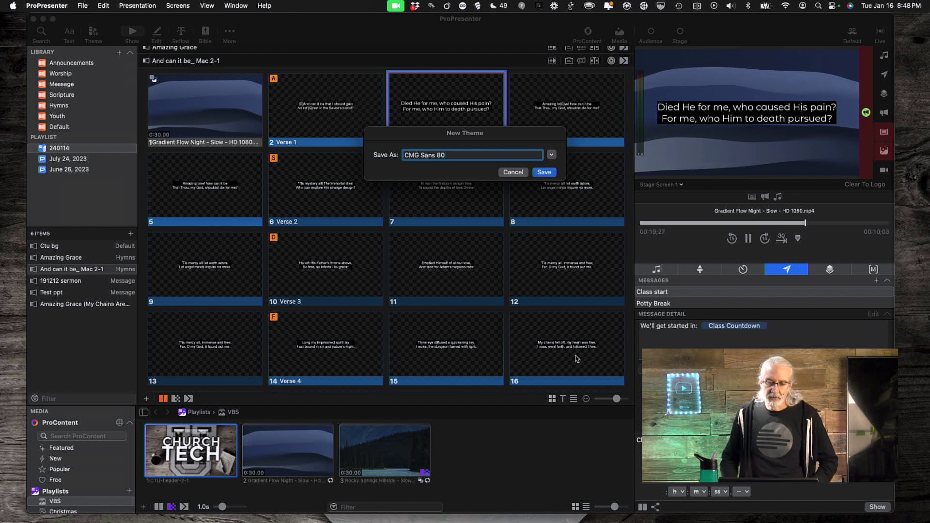
left_click(545, 172)
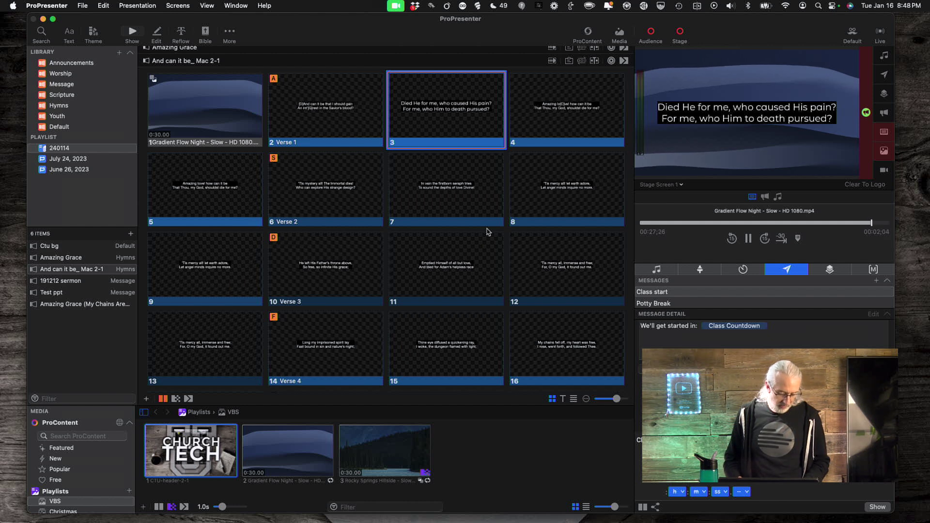
Step: Apply the "CMG Sans 80" theme slide to all slides of "And can it be_ Mac 2-1"
key("super+a")
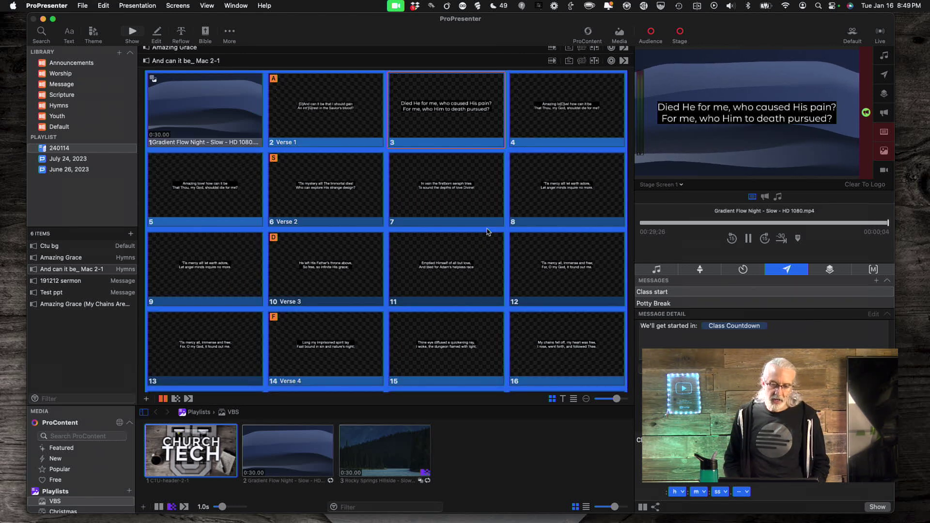
right_click(484, 201)
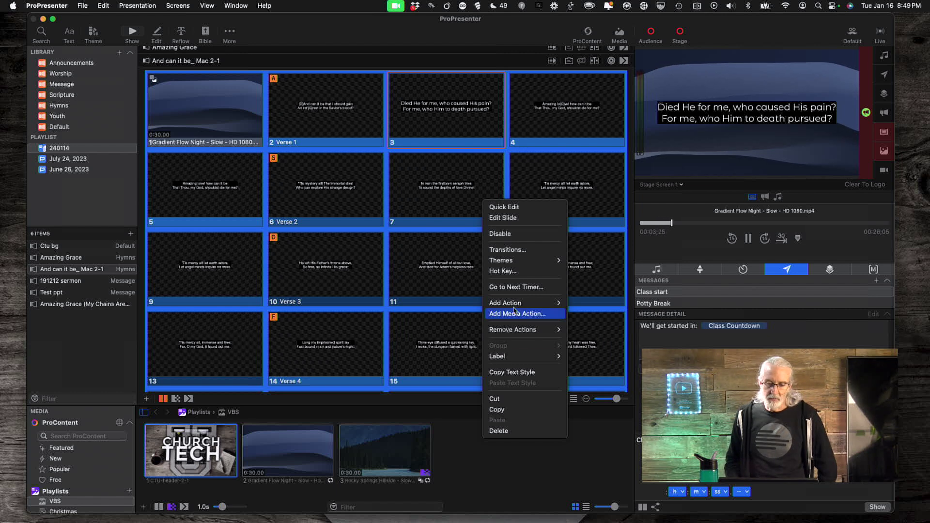
mouse_move(533, 263)
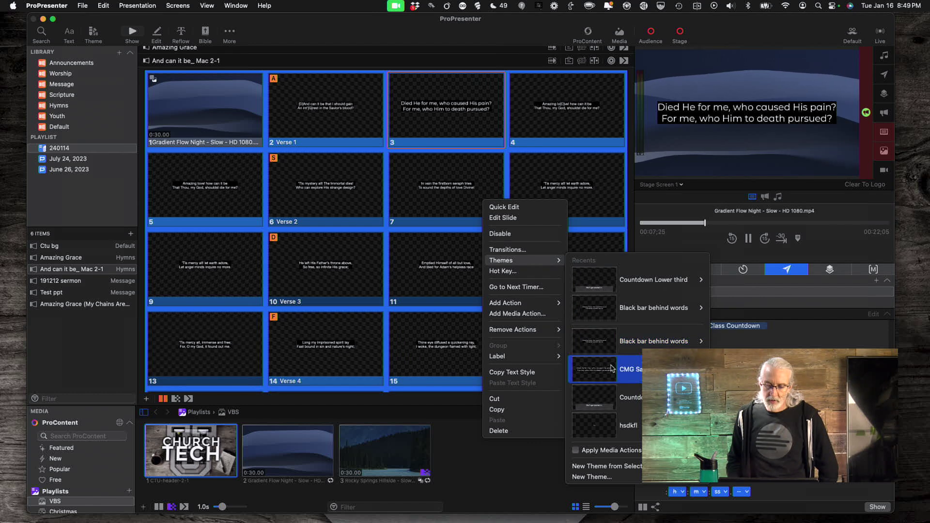
mouse_move(613, 369)
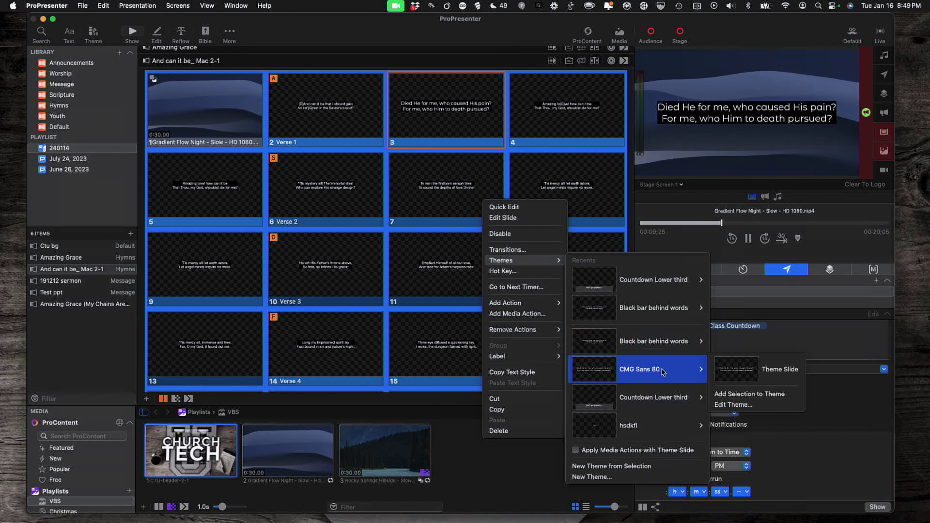
left_click(753, 378)
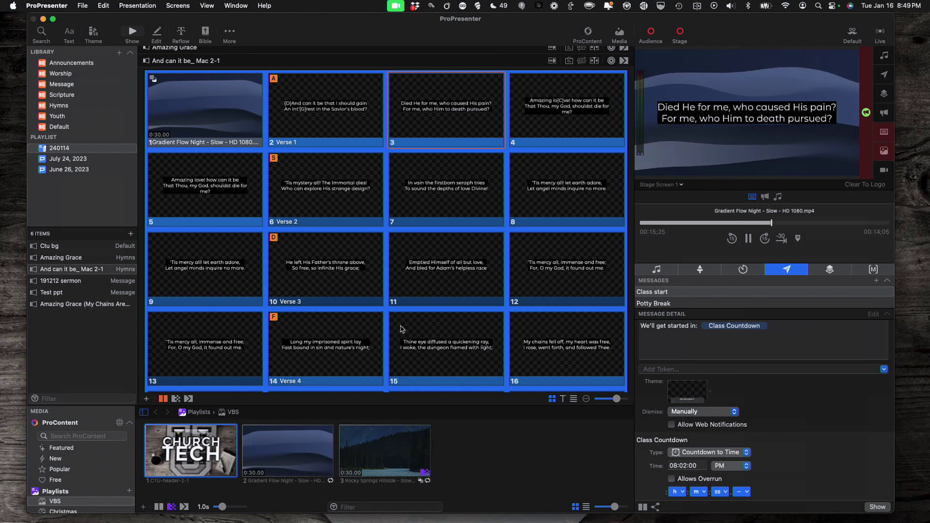
Step: Remove the "[C]" chord marker from the word "love" on slide 4 using Quick Edit
right_click(569, 114)
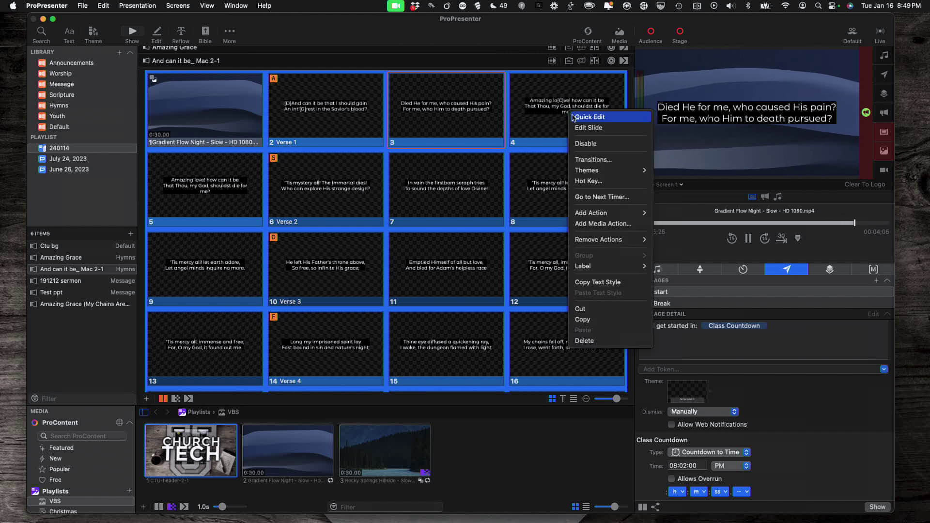
left_click(586, 117)
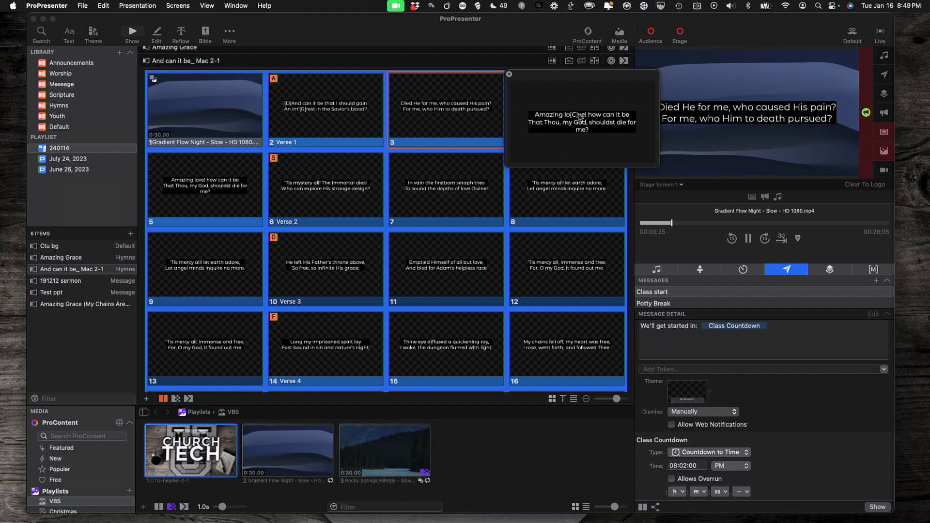
left_click(579, 116)
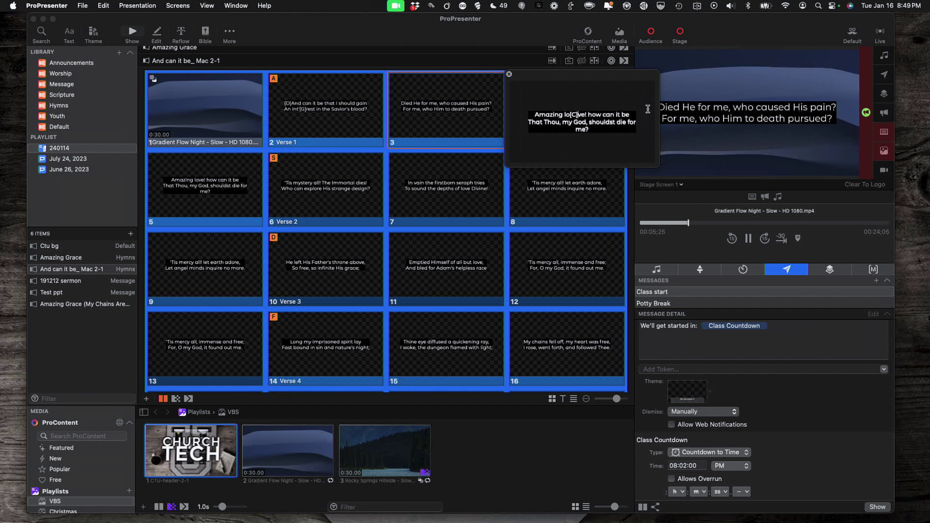
key("BackSpace")
key("BackSpace")
key("BackSpace")
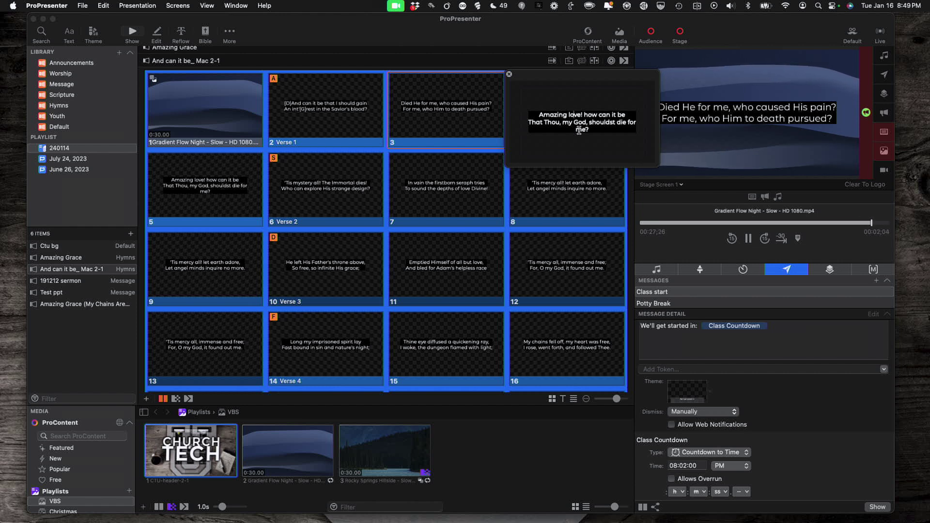
left_click(509, 74)
Step: In the slide editor, widen the lyric text box on slide 5 to about 1710 and recentre it horizontally on the slide
right_click(548, 101)
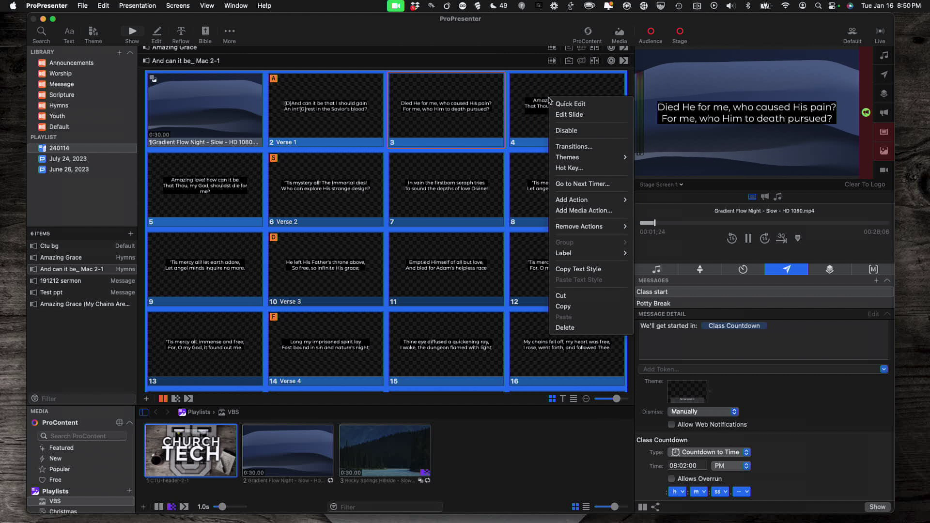
left_click(562, 119)
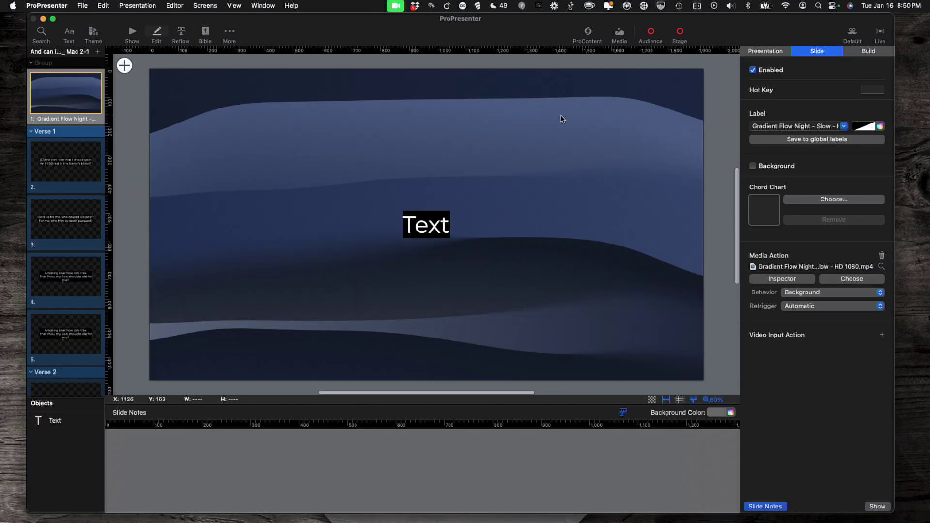
scroll(256, 193, "right", 3)
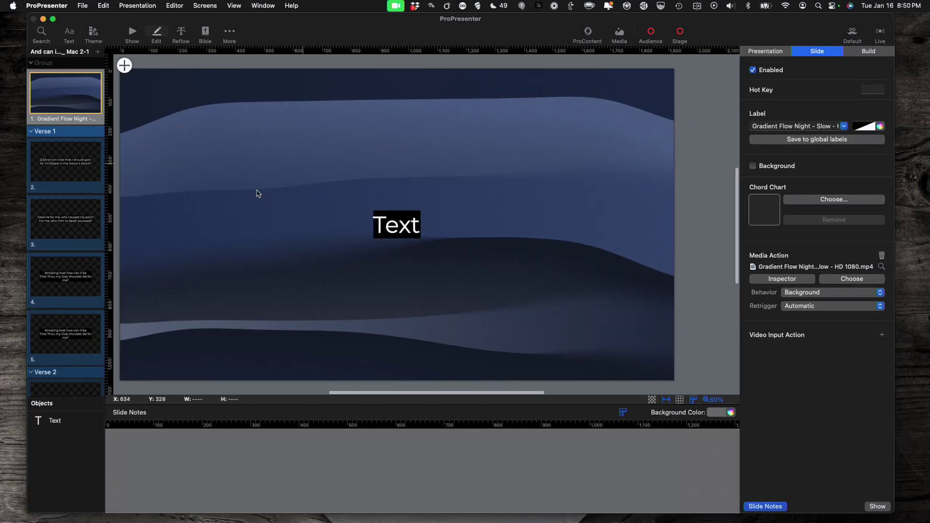
scroll(201, 279, "left", 4)
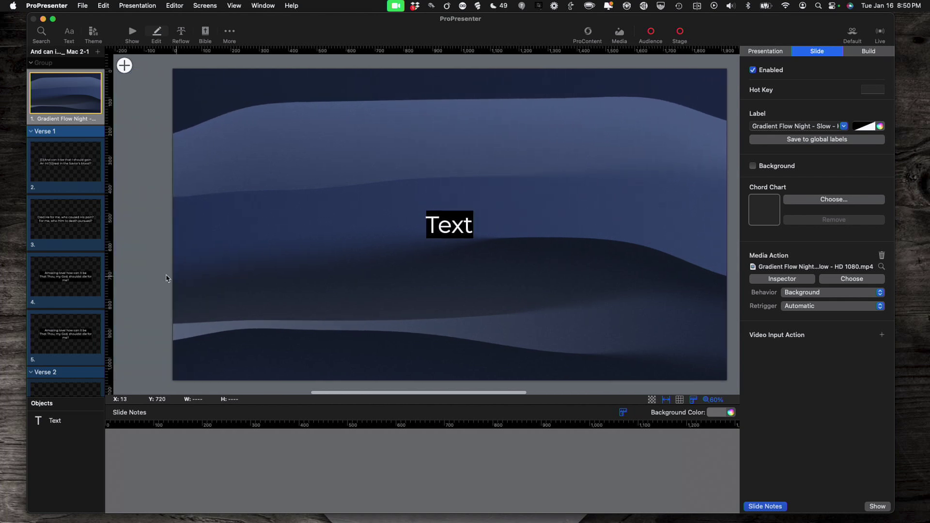
scroll(77, 304, "down", 4)
scroll(77, 306, "down", 2)
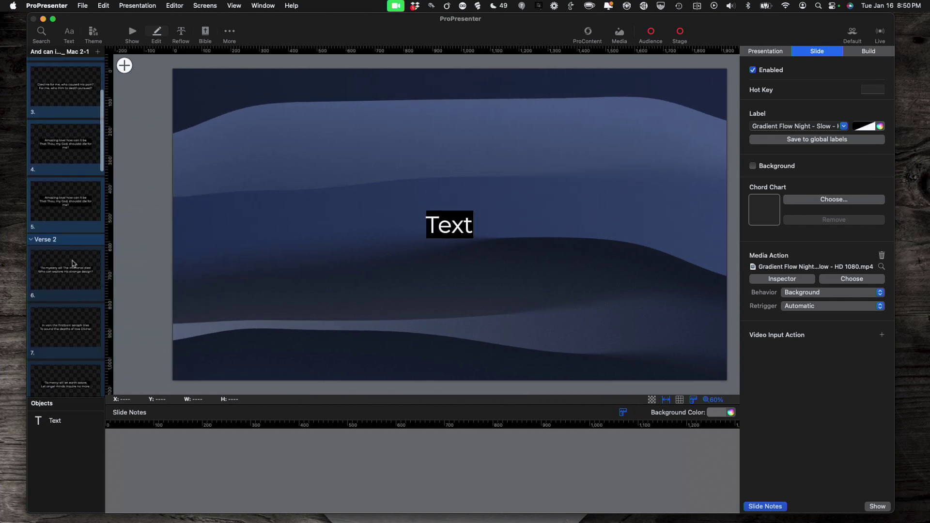
left_click(68, 212)
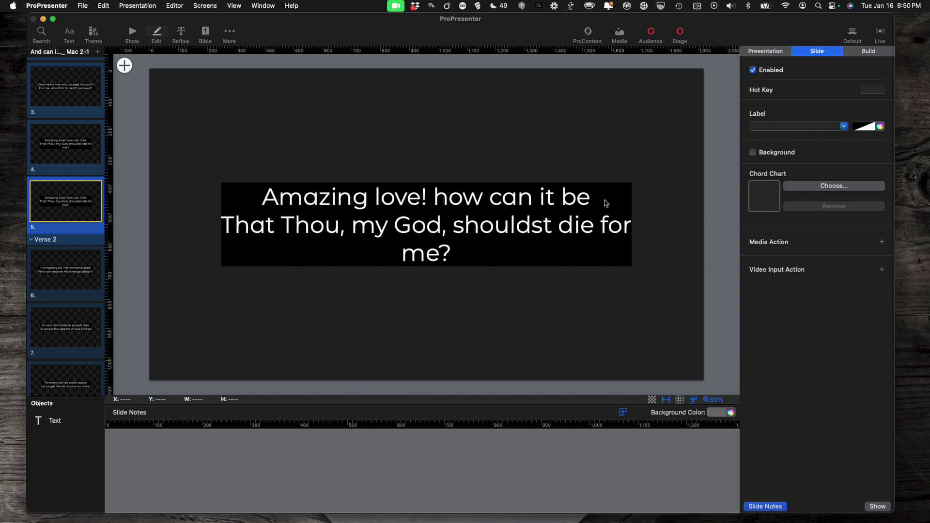
left_click(605, 203)
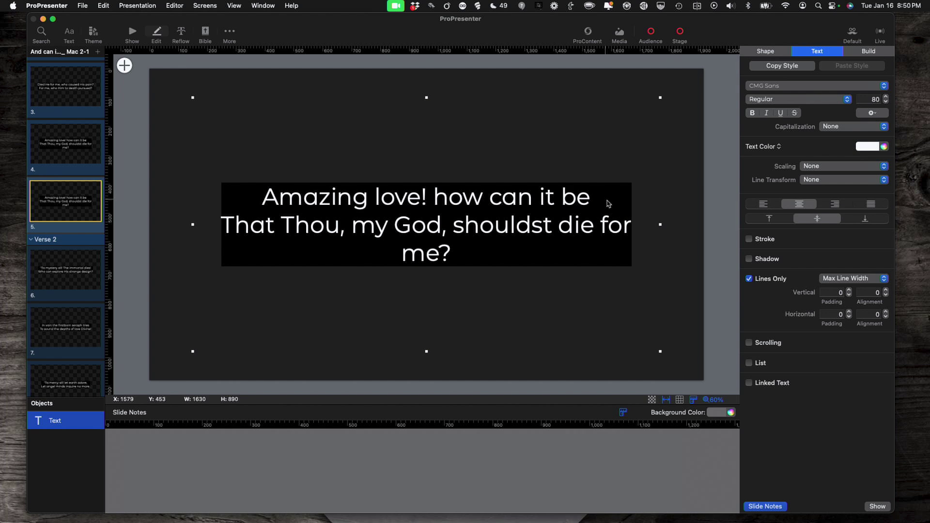
left_click_drag(659, 225, 683, 230)
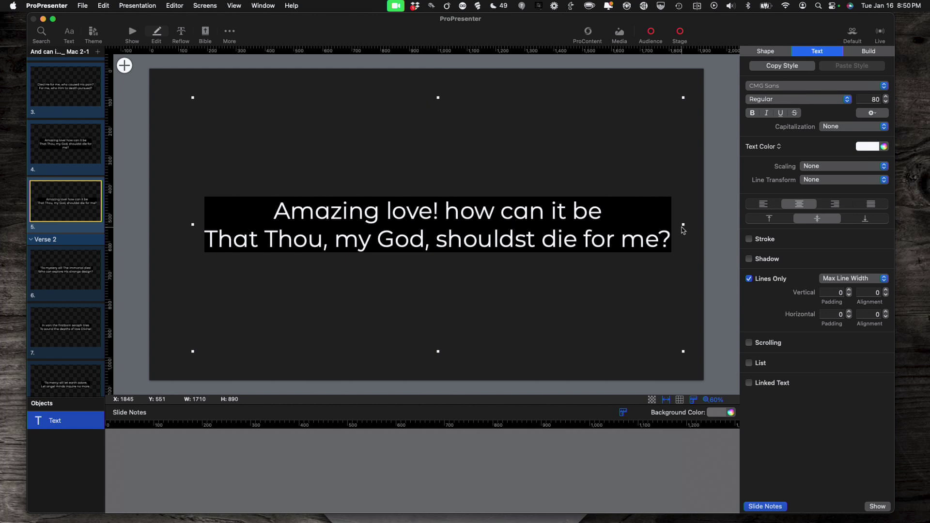
left_click_drag(601, 223, 590, 224)
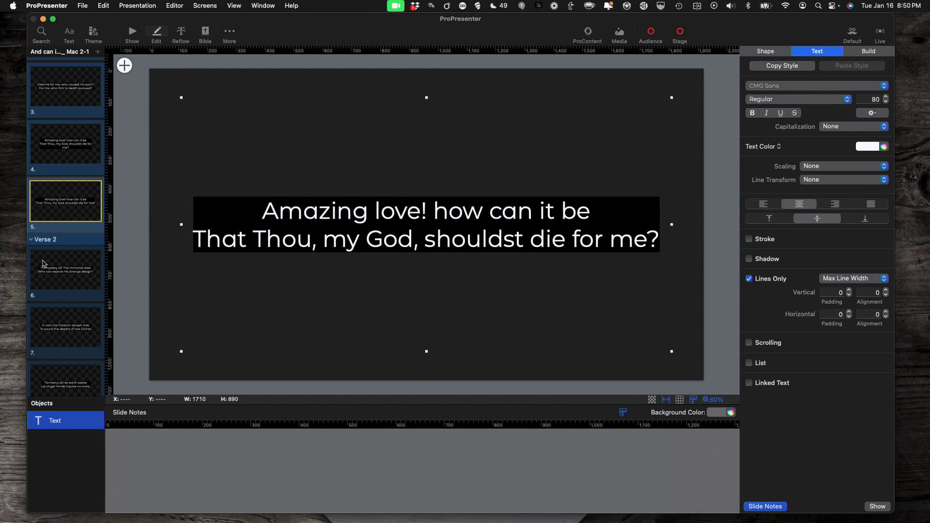
Step: Reduce the font size of the lyric text on slide 5 to 78
scroll(42, 264, "down", 5)
scroll(43, 264, "up", 4)
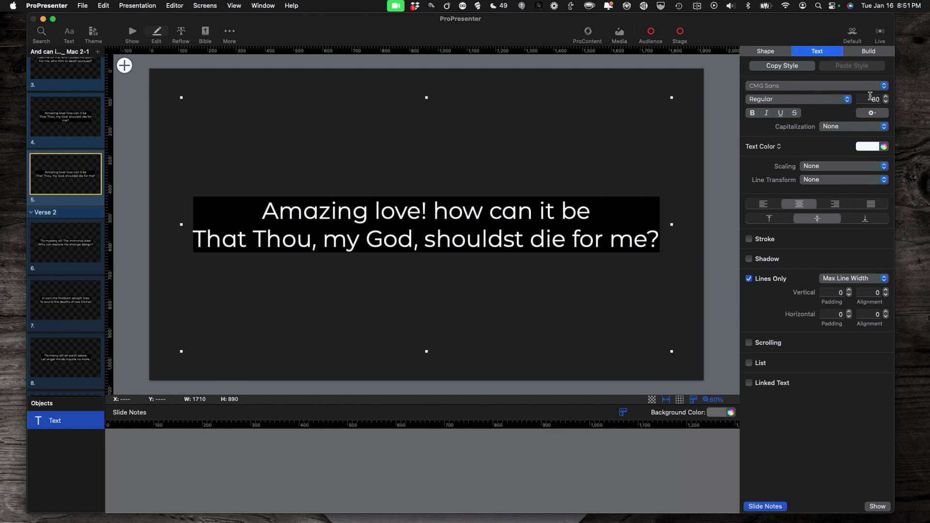
left_click(885, 102)
left_click(886, 102)
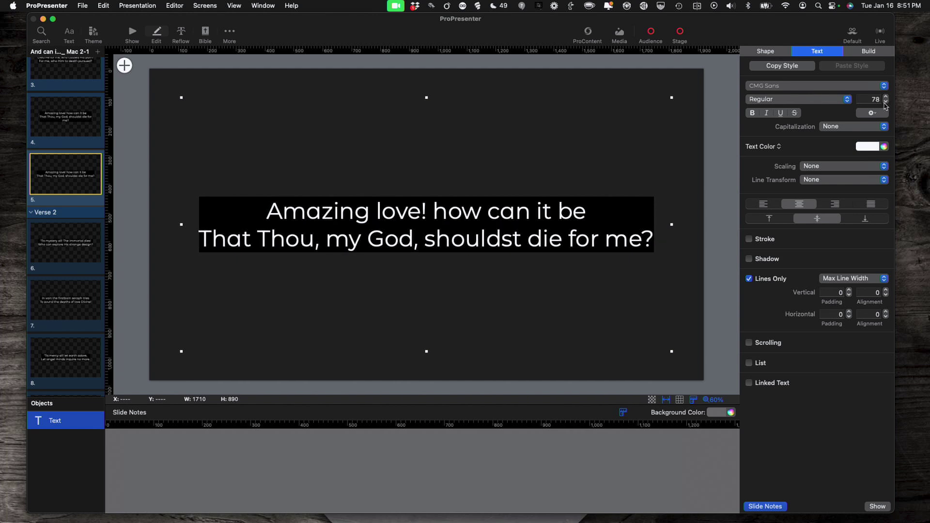
Step: Split slide 5 into two slides after "how can it be" and add a line break after "Amazing love!" on the first one
left_click(588, 213)
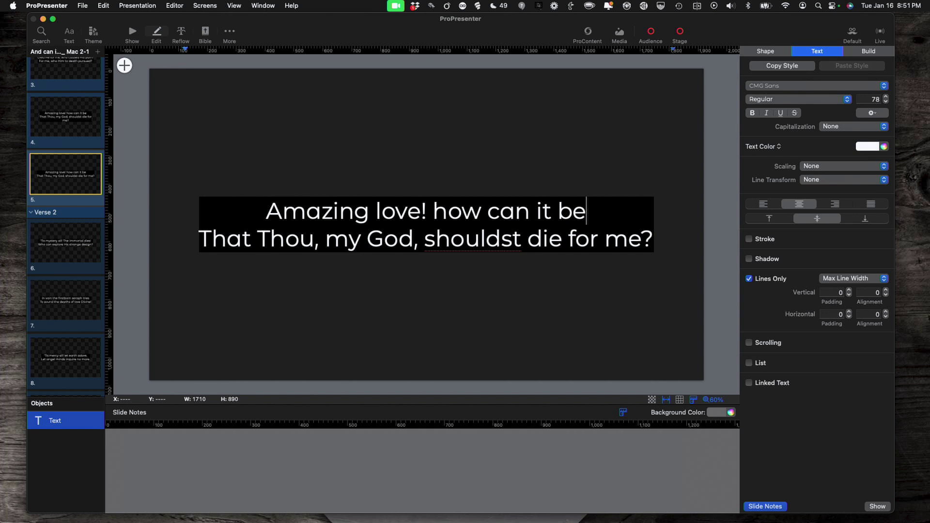
key("super+Return")
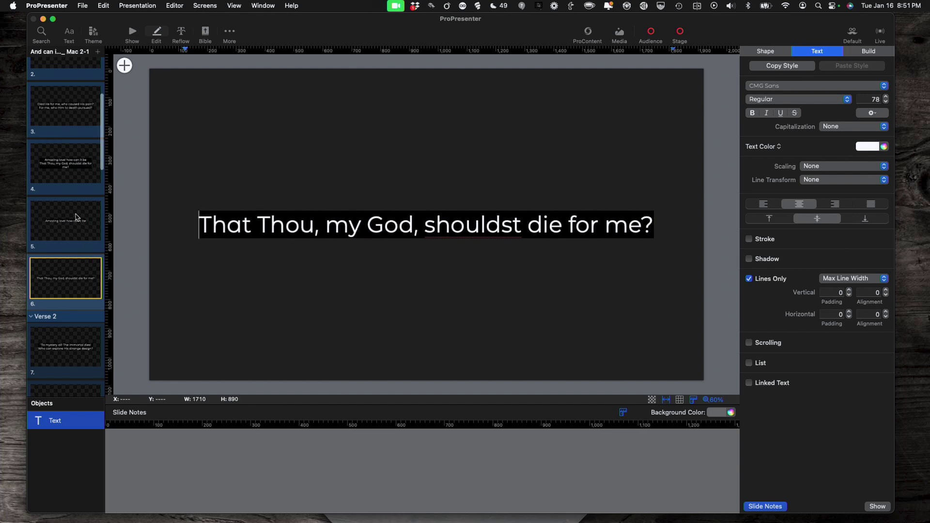
left_click(76, 218)
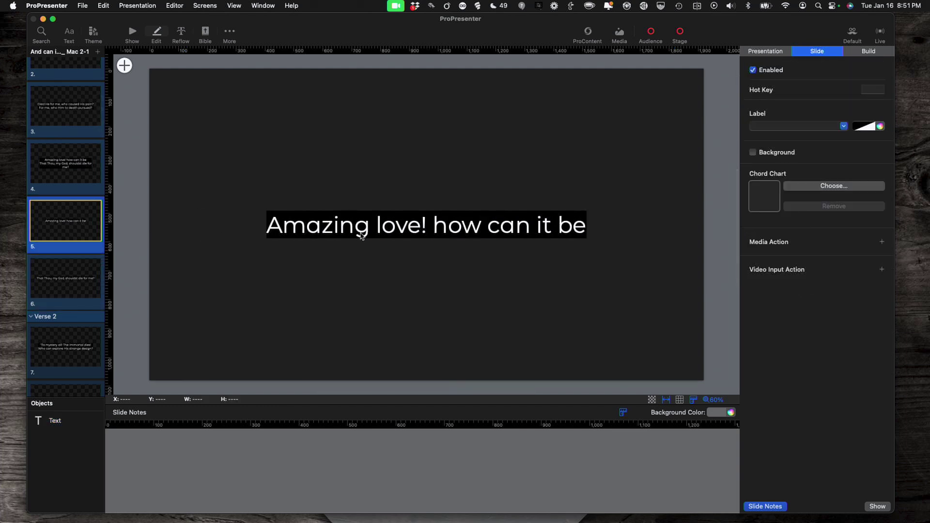
left_click(437, 231)
left_click(435, 230)
key("Return")
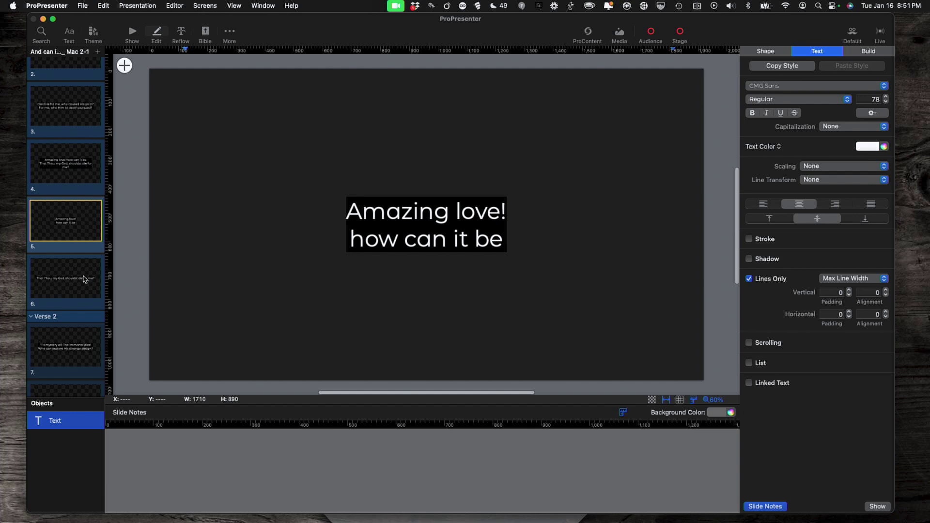
Step: Break the lyric on slide 6 into two lines after "That Thou, my God,"
left_click(84, 277)
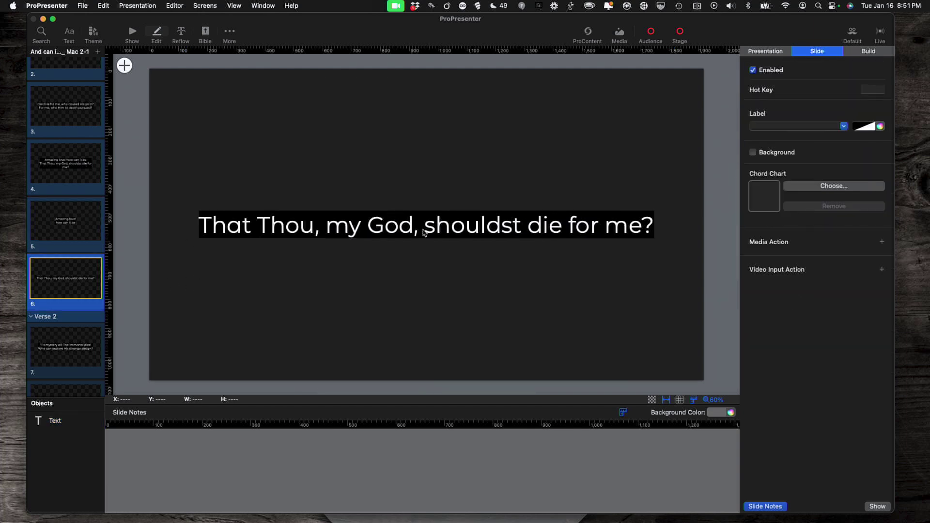
left_click(426, 232)
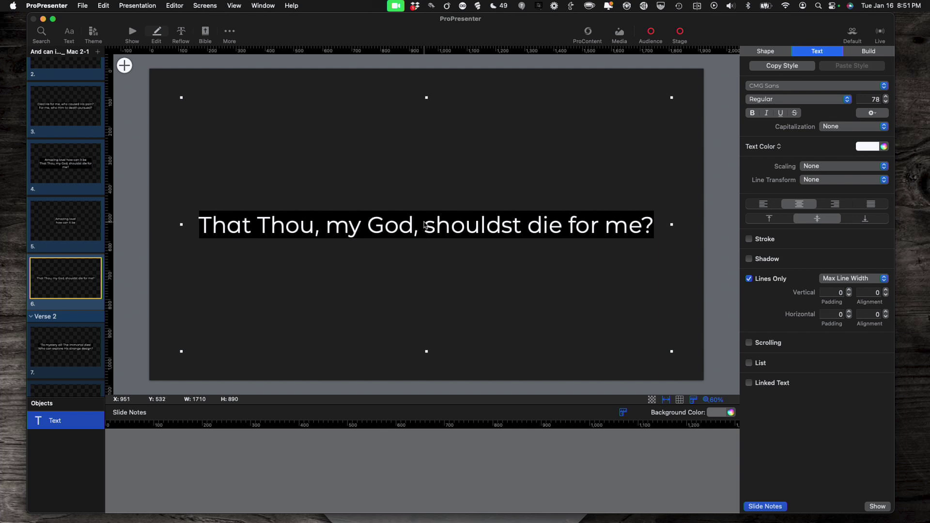
double_click(423, 225)
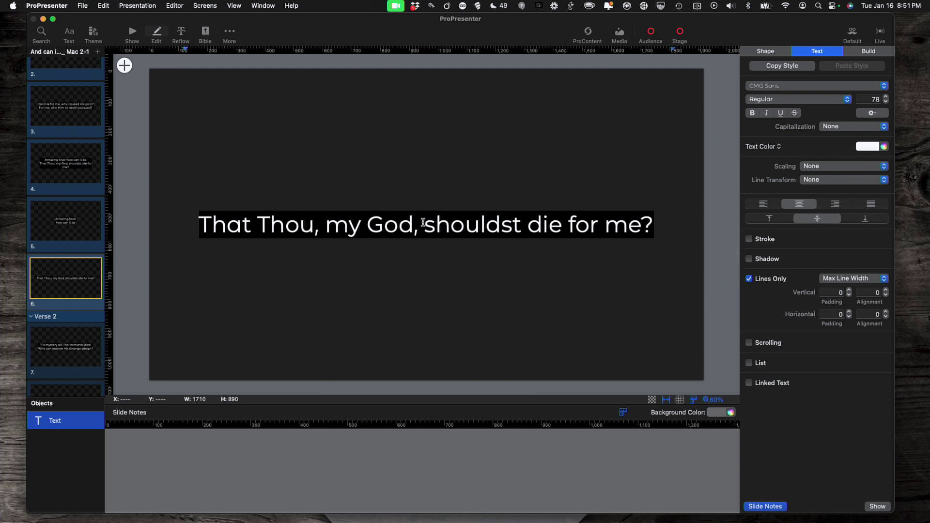
key("Return")
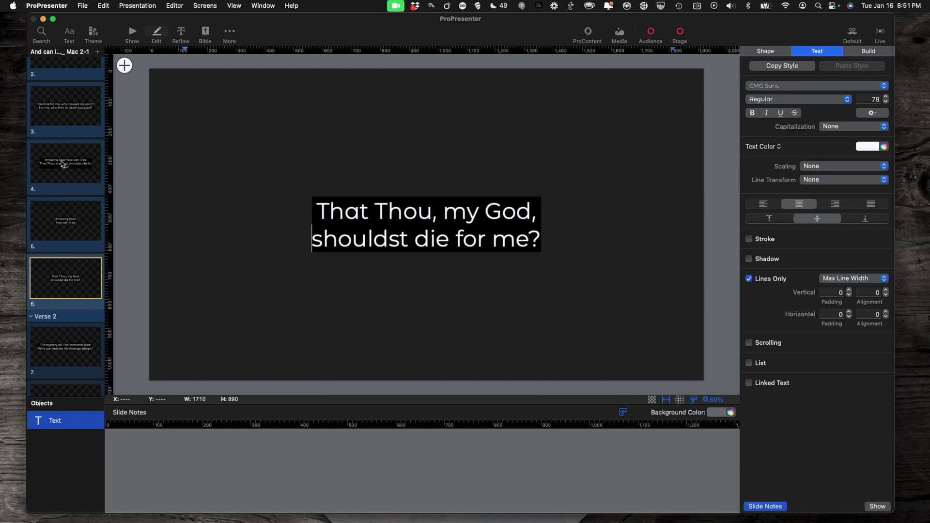
Step: Reduce the font size of the lyric text on slide 4 to 78 and return to the Show view
left_click(62, 164)
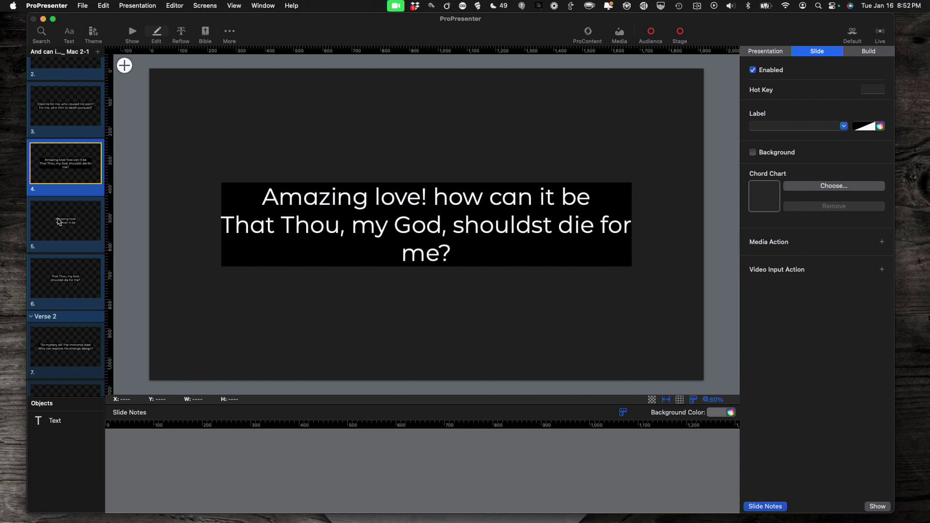
left_click(59, 222)
left_click(66, 279)
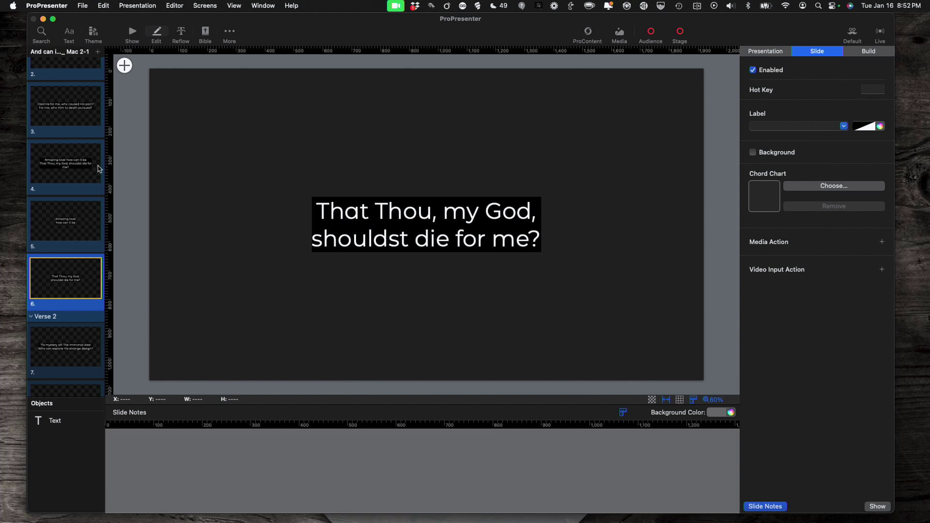
left_click(86, 158)
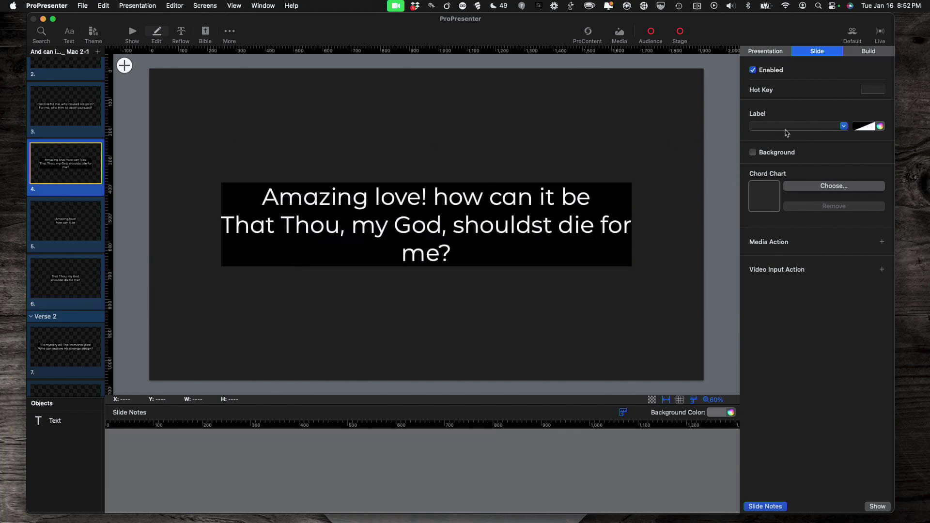
left_click(592, 216)
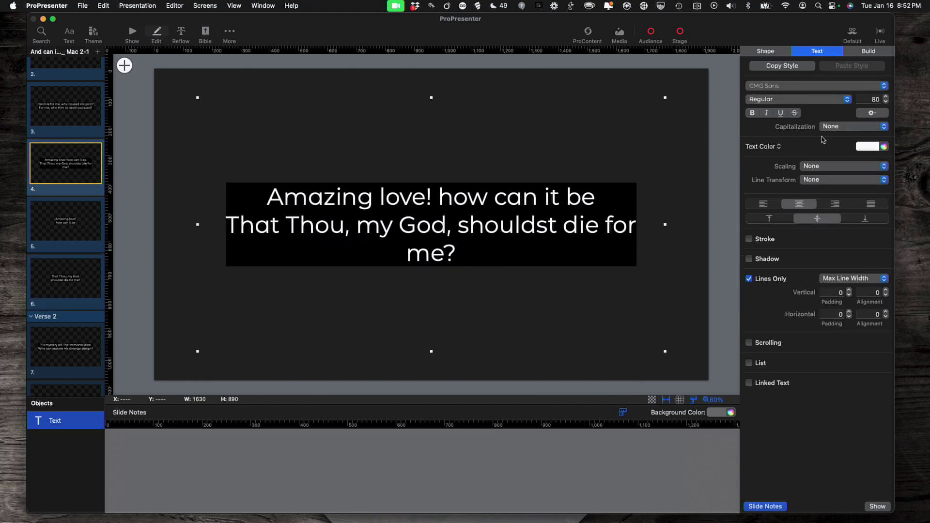
left_click(886, 102)
left_click(886, 101)
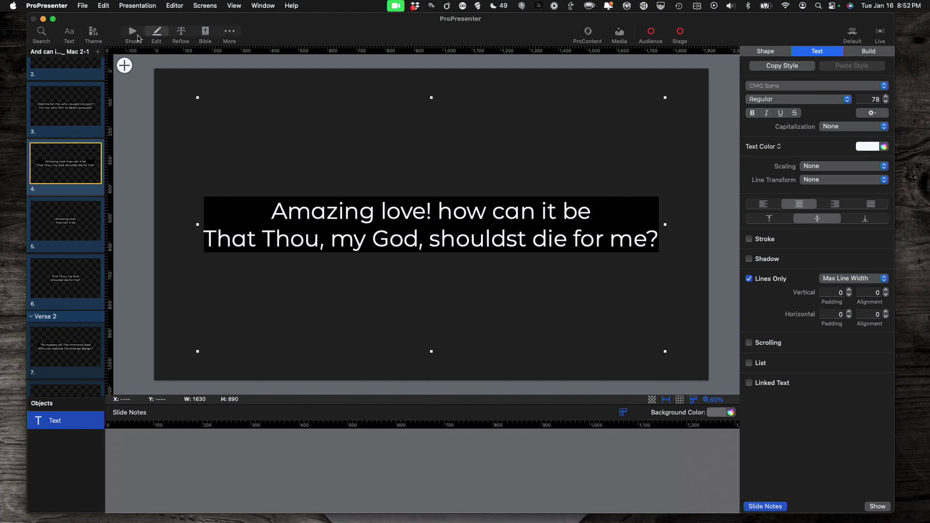
left_click(133, 34)
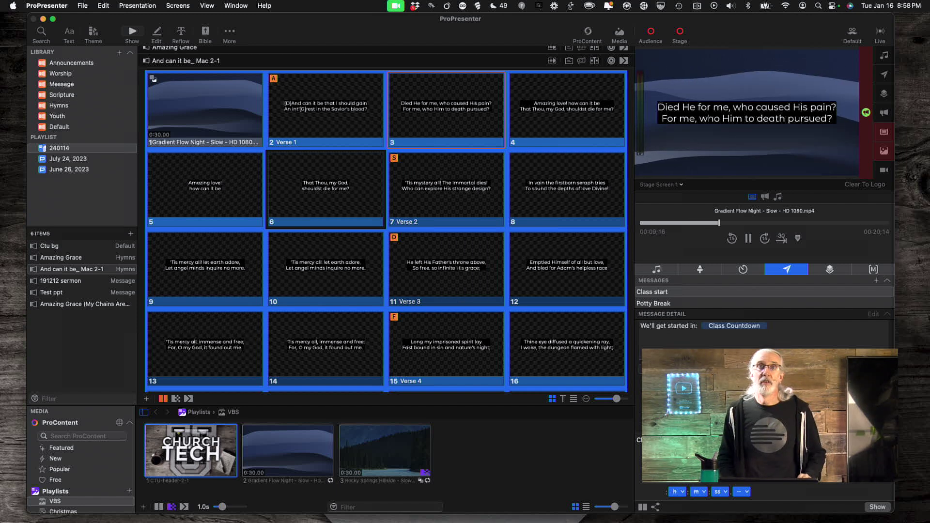
key("super+Tab")
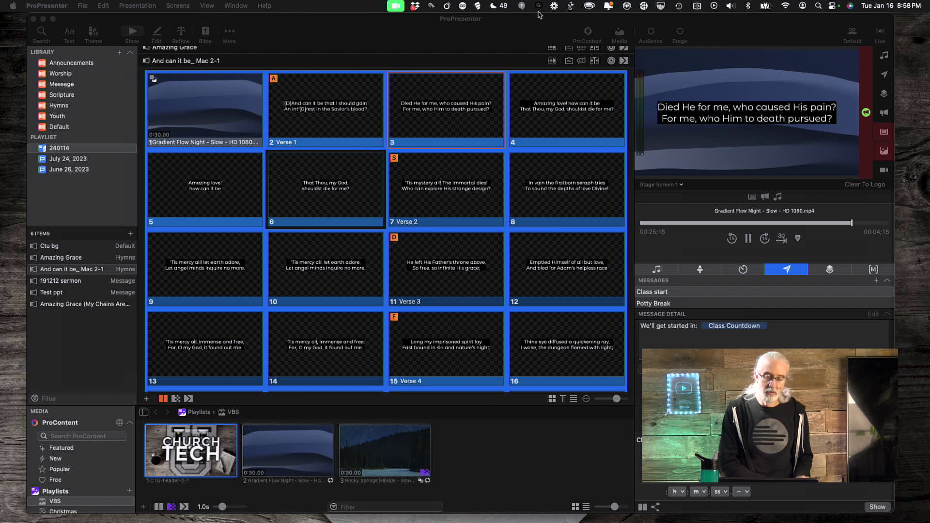
left_click(483, 45)
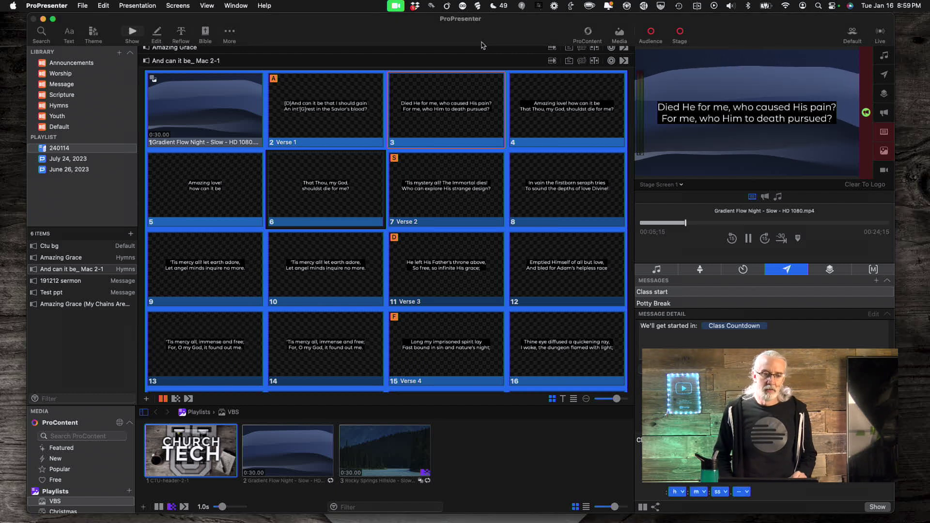